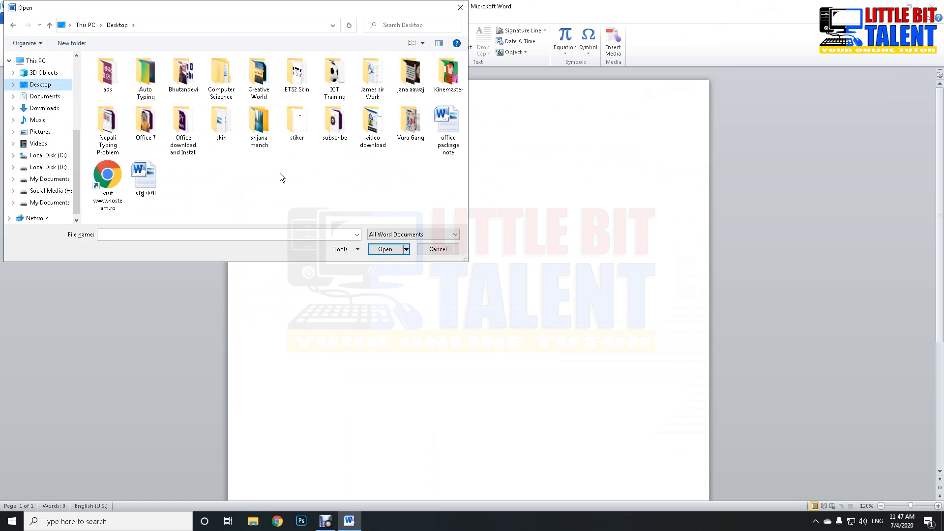
- Open the Word document "office package note" from the Desktop folder
click(445, 136)
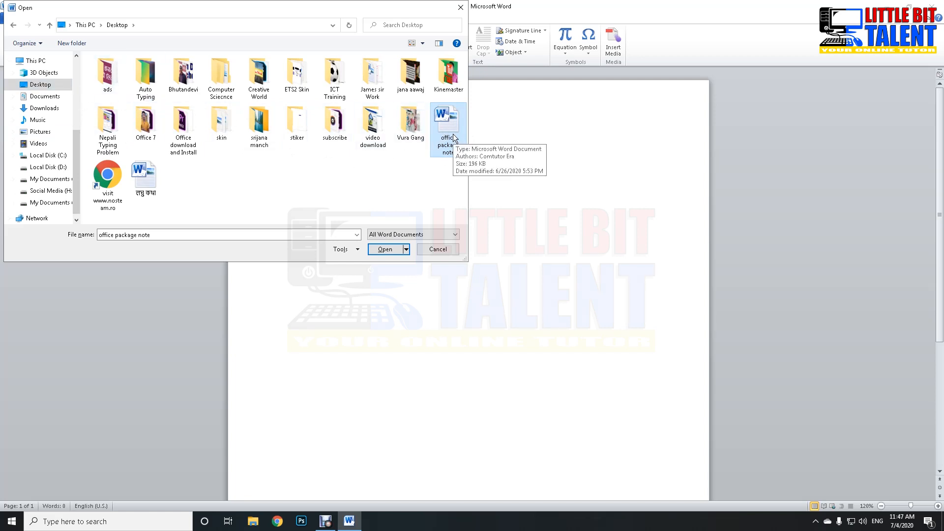
click(391, 250)
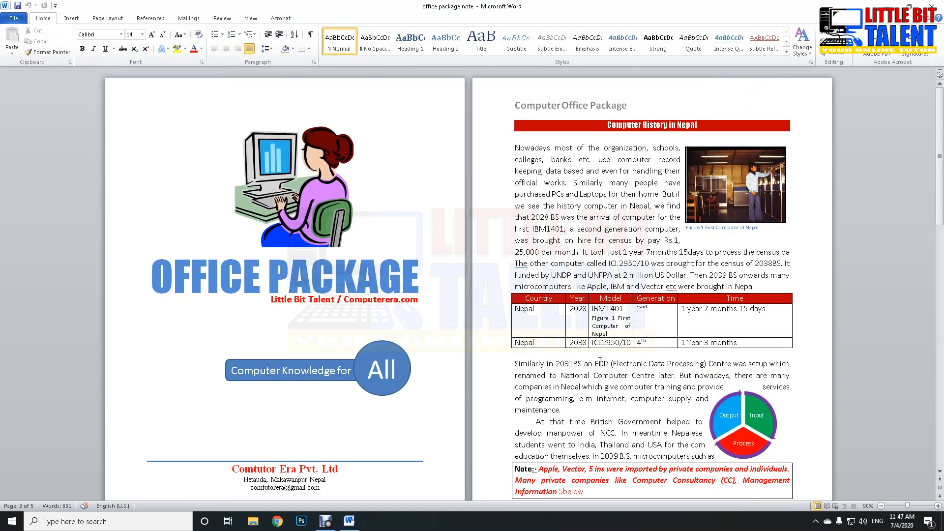
- Look through all pages of the document, from the cover page to the empty space at the end of the last page
scroll(593, 380, down, 5)
scroll(563, 319, up, 1)
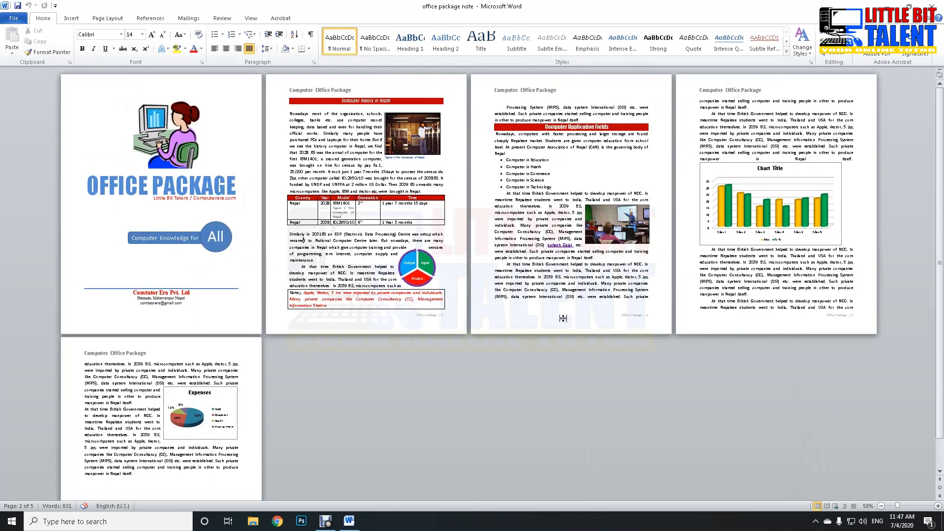
scroll(415, 350, up, 2)
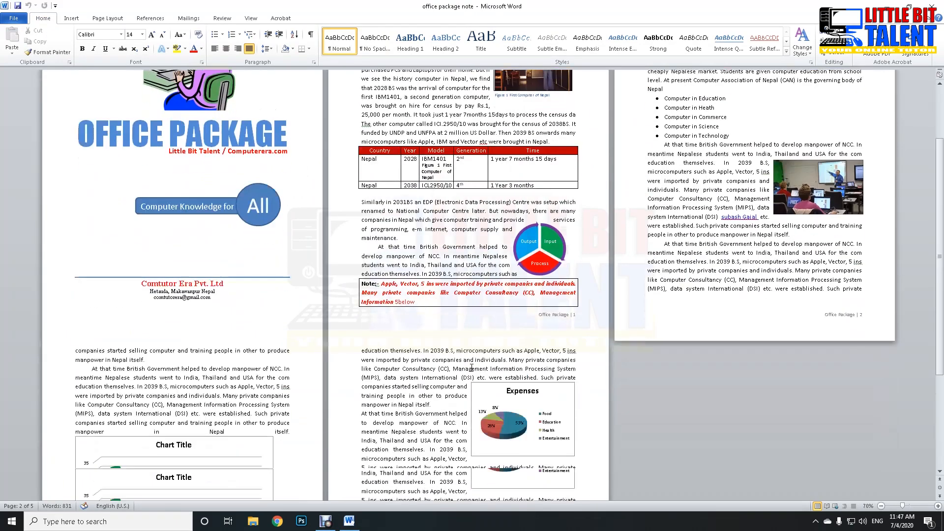
scroll(448, 383, down, 1)
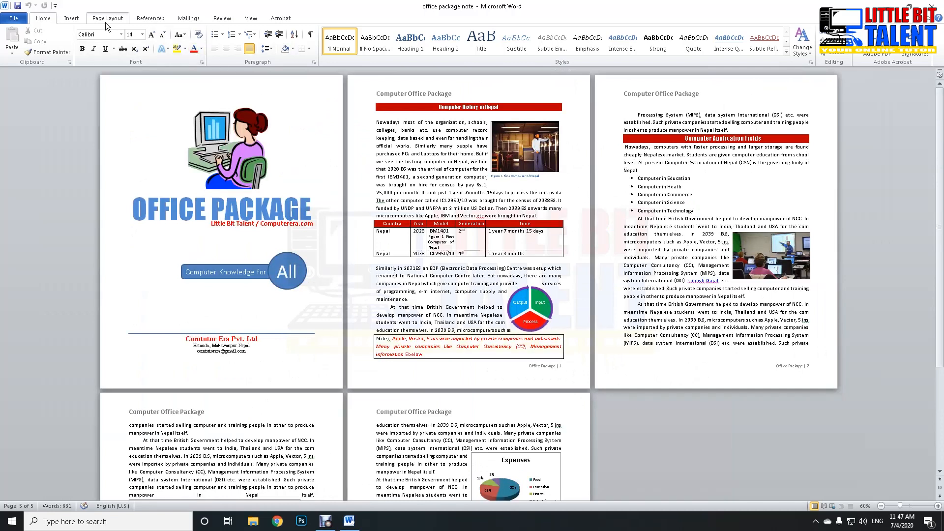
click(75, 19)
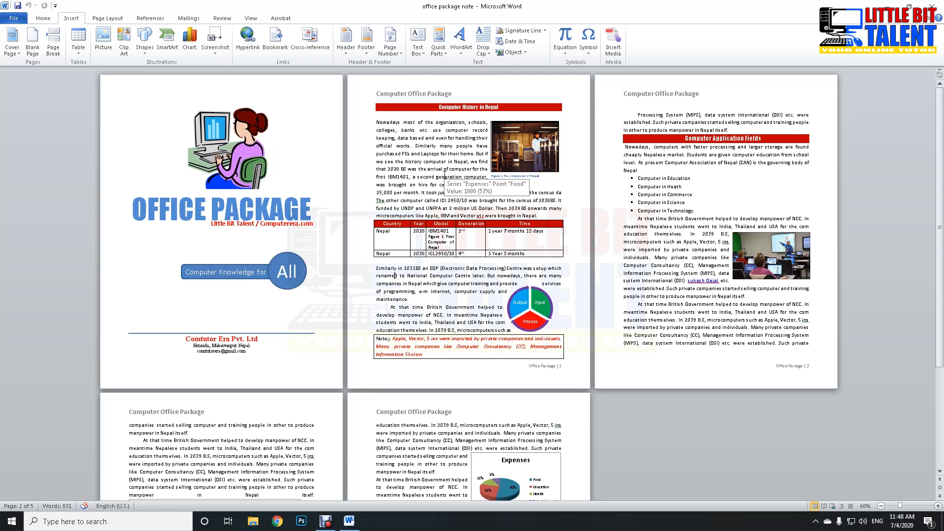
scroll(435, 264, down, 2)
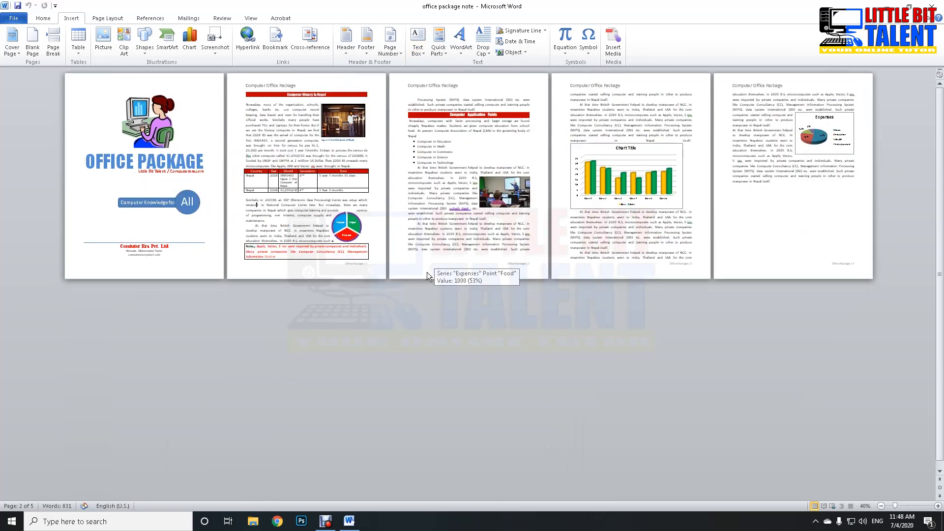
scroll(436, 275, up, 3)
scroll(438, 284, up, 2)
scroll(439, 283, down, 10)
scroll(439, 283, down, 8)
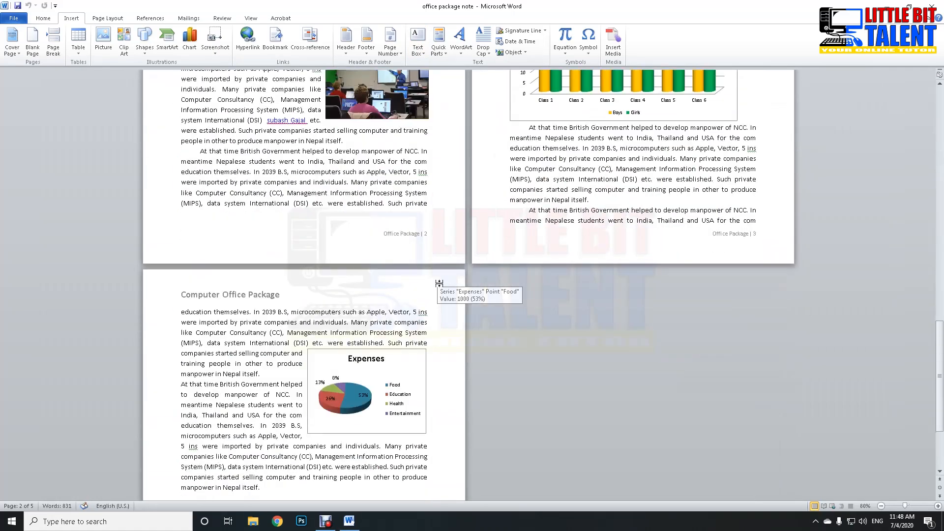
scroll(483, 289, up, 2)
scroll(342, 353, down, 3)
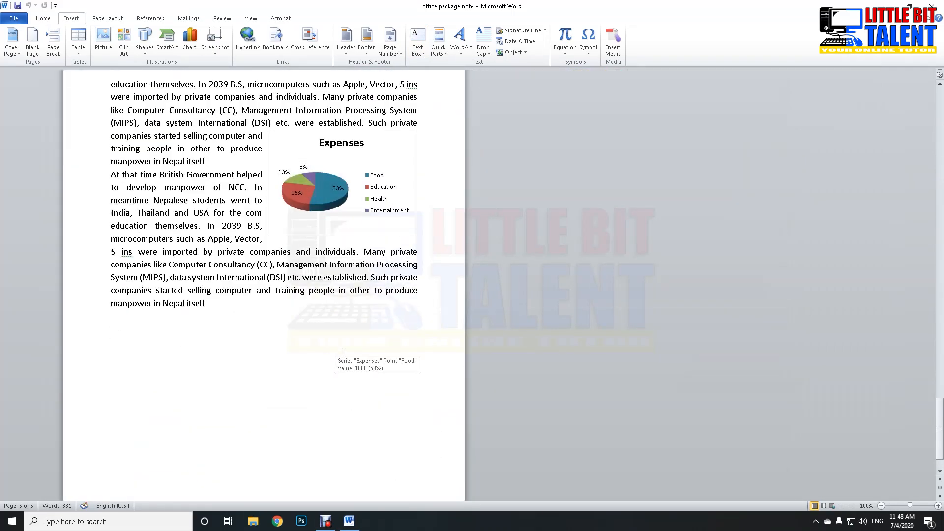
scroll(414, 372, up, 2)
scroll(415, 371, down, 5)
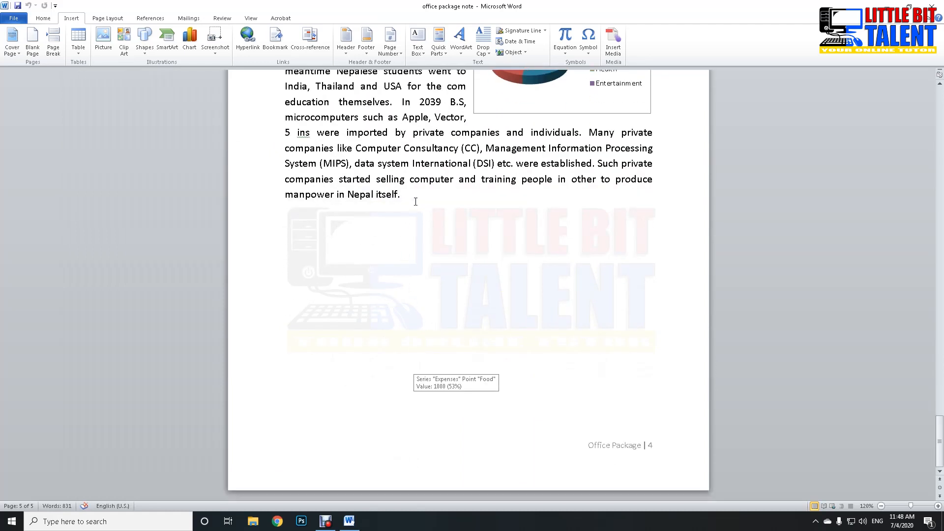
- Add a new line after the last paragraph and draw a text box about 3.29" high and 6.27" wide below the text
click(416, 195)
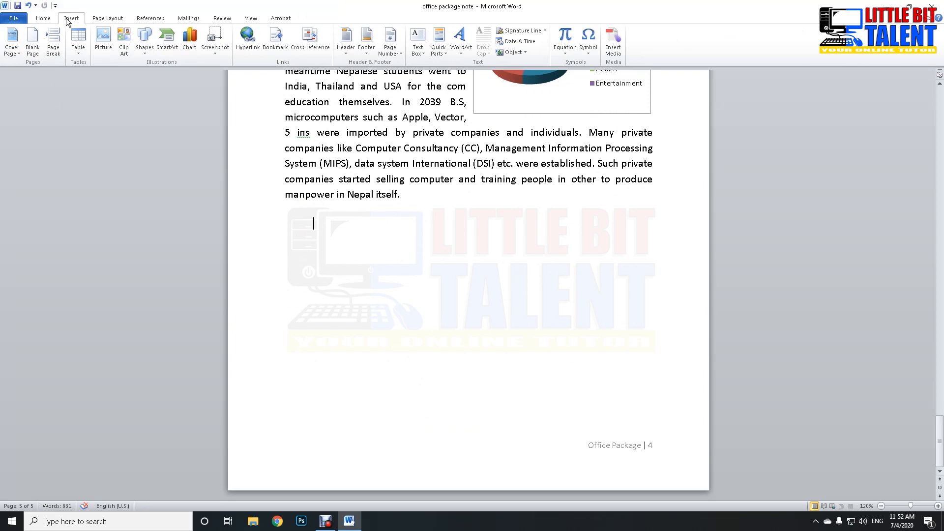
click(418, 42)
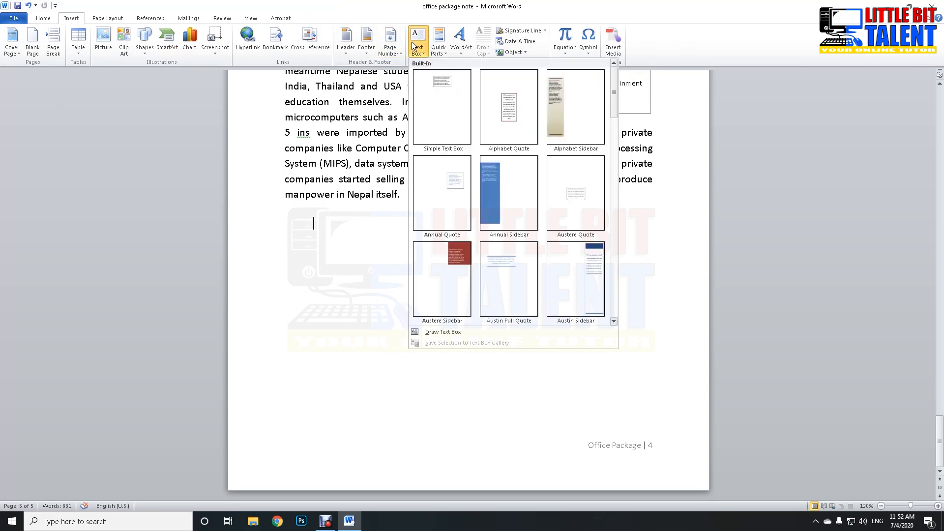
click(445, 332)
scroll(541, 382, down, 2)
scroll(542, 382, up, 9)
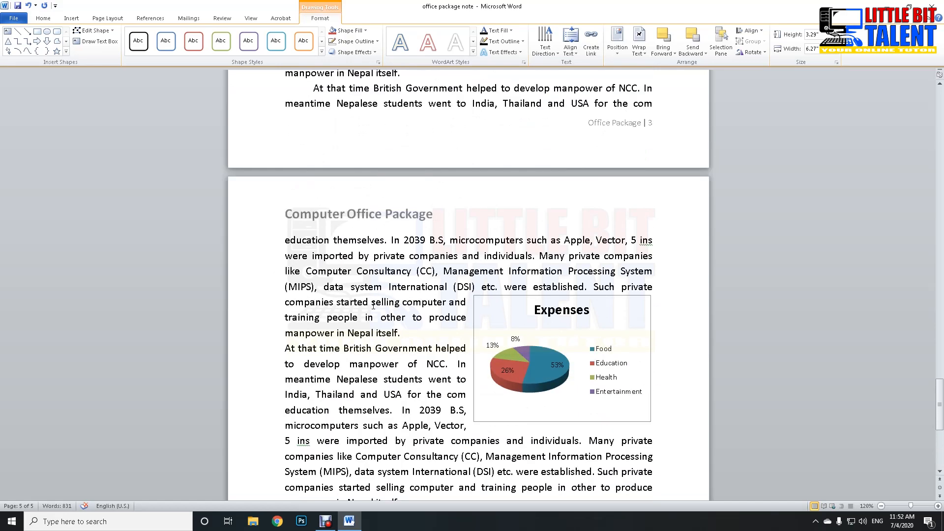
scroll(483, 311, up, 3)
scroll(483, 310, down, 4)
scroll(483, 311, up, 2)
click(421, 297)
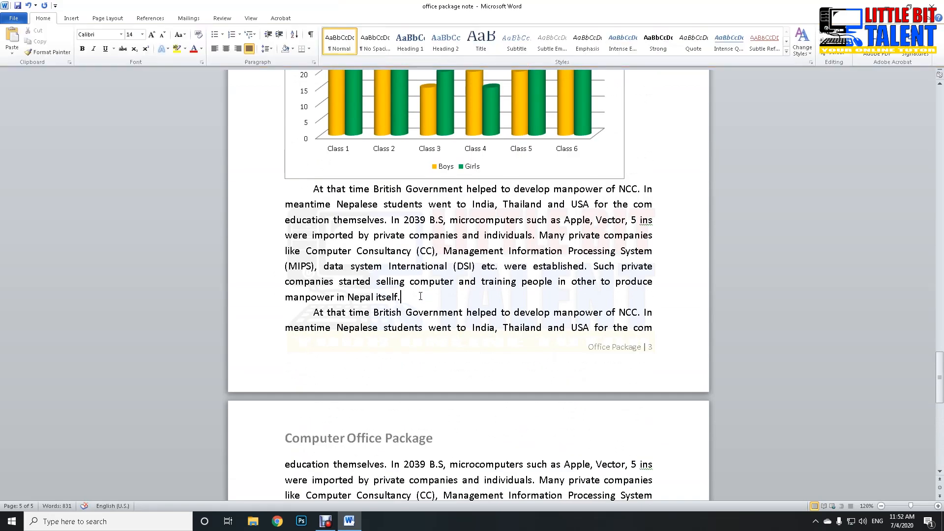
scroll(396, 333, down, 5)
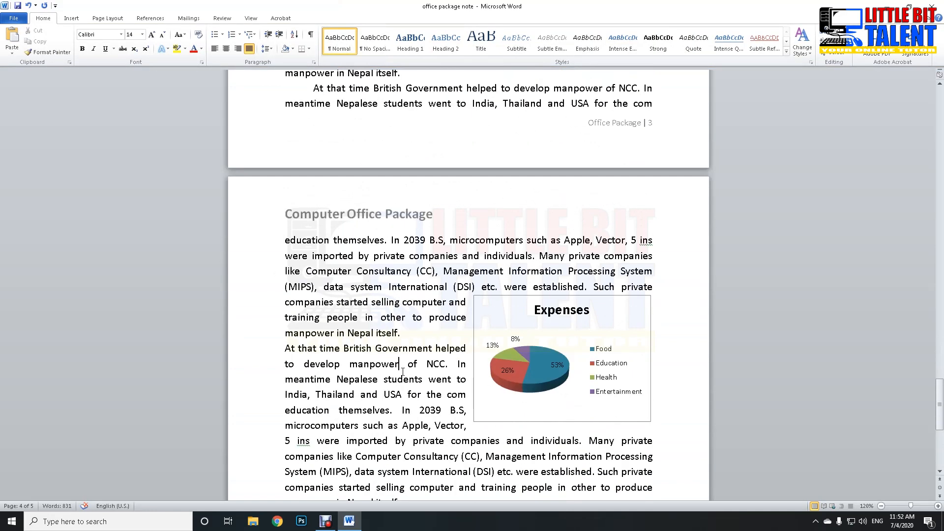
scroll(374, 372, down, 7)
- Extend the text box's top edge upward, making the box about 3.45" high
click(364, 302)
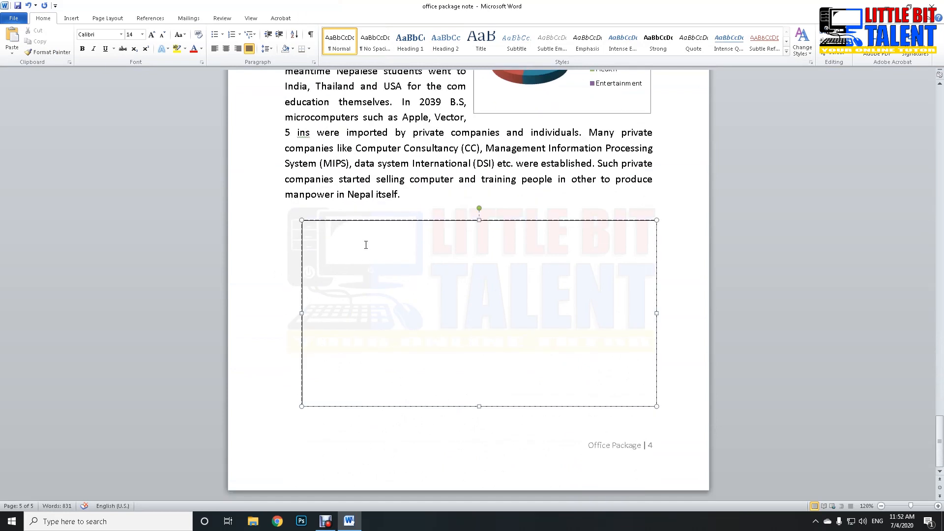
drag(480, 219, 480, 210)
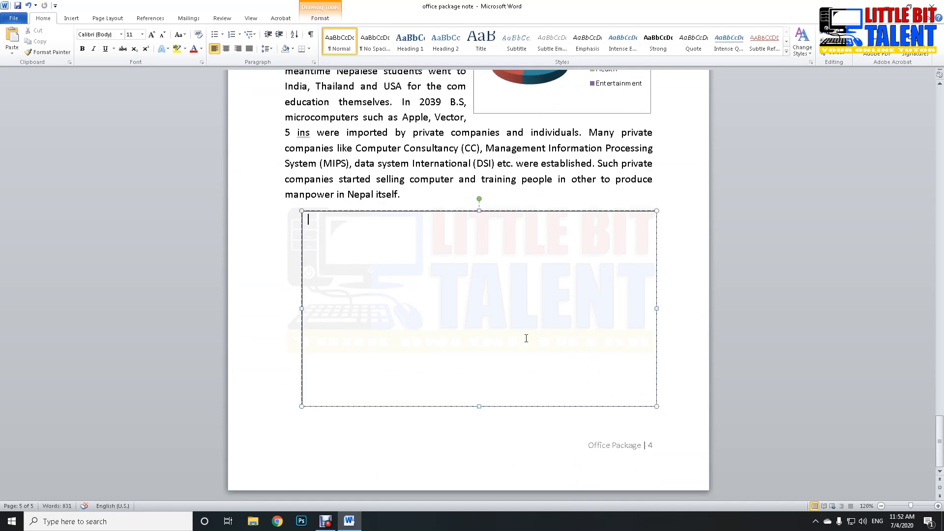
click(333, 232)
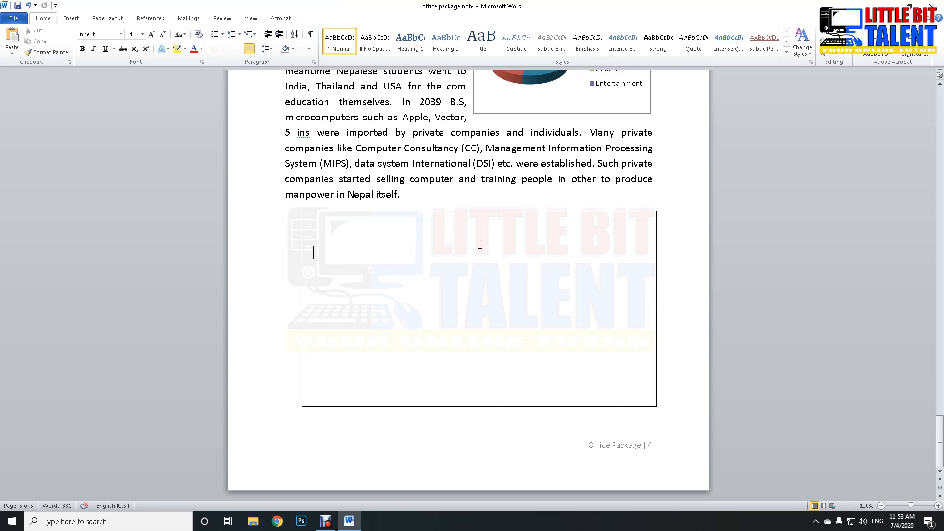
- Set the outline weight of the text box below the last paragraph to 4½ pt
click(471, 211)
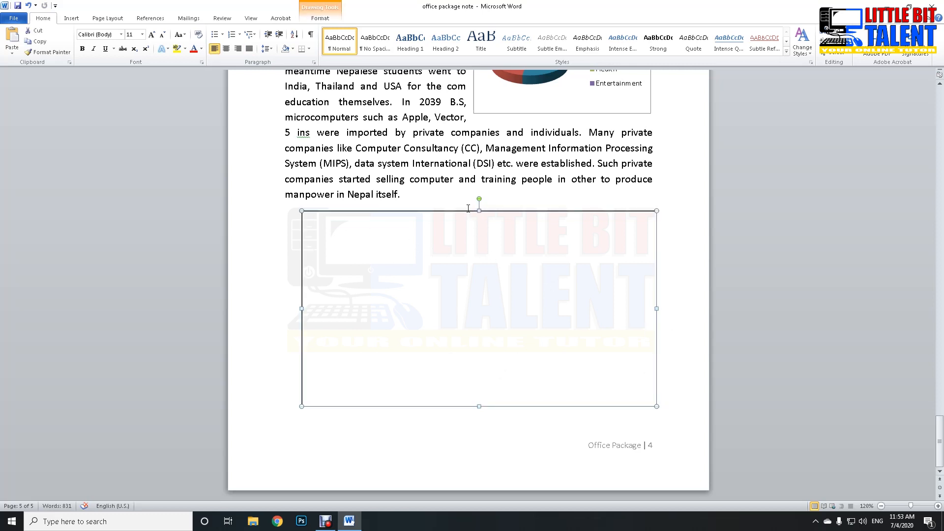
click(329, 19)
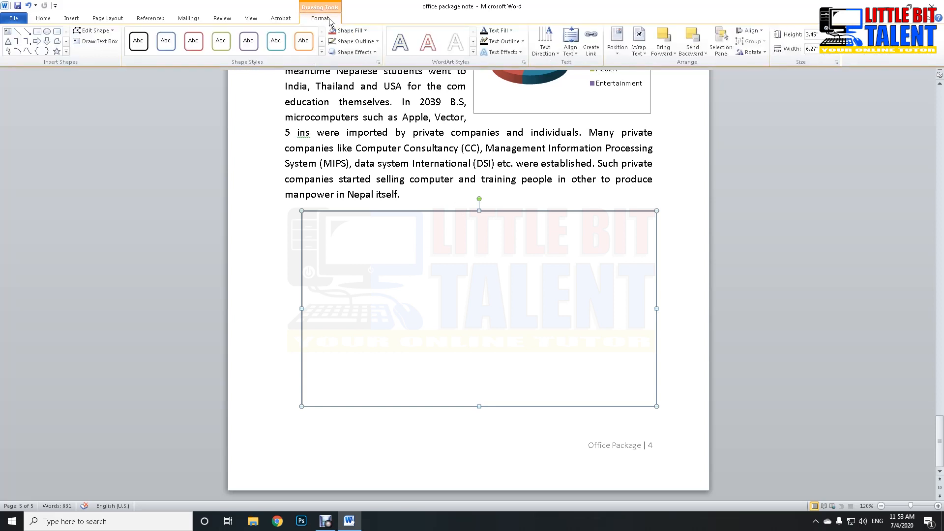
click(372, 43)
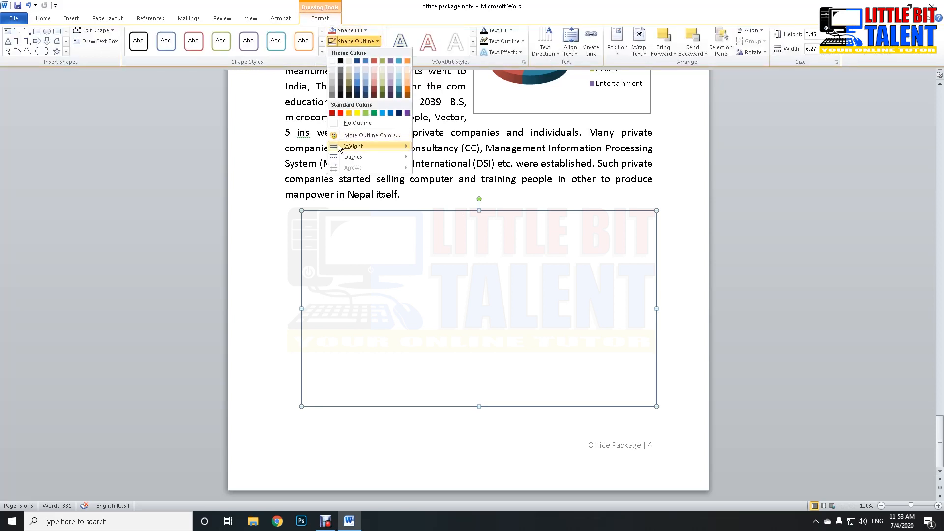
mouse_move(366, 148)
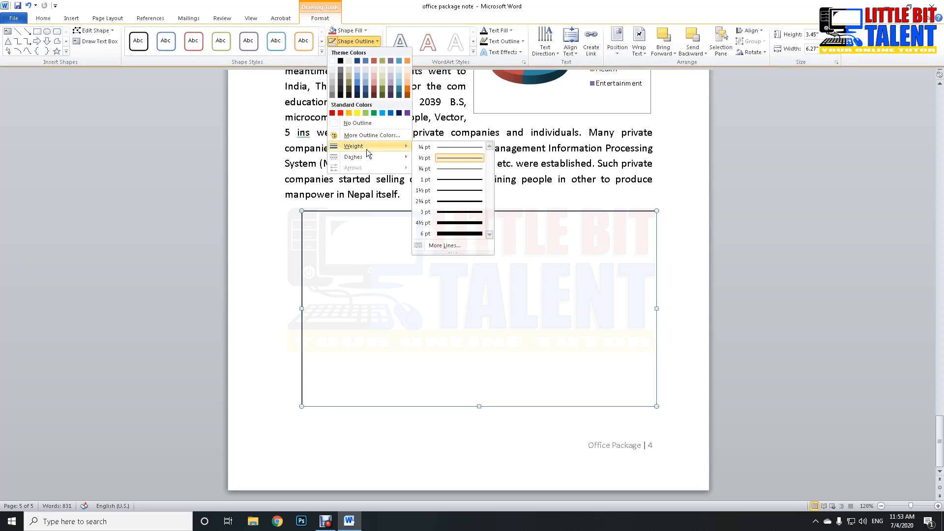
click(462, 222)
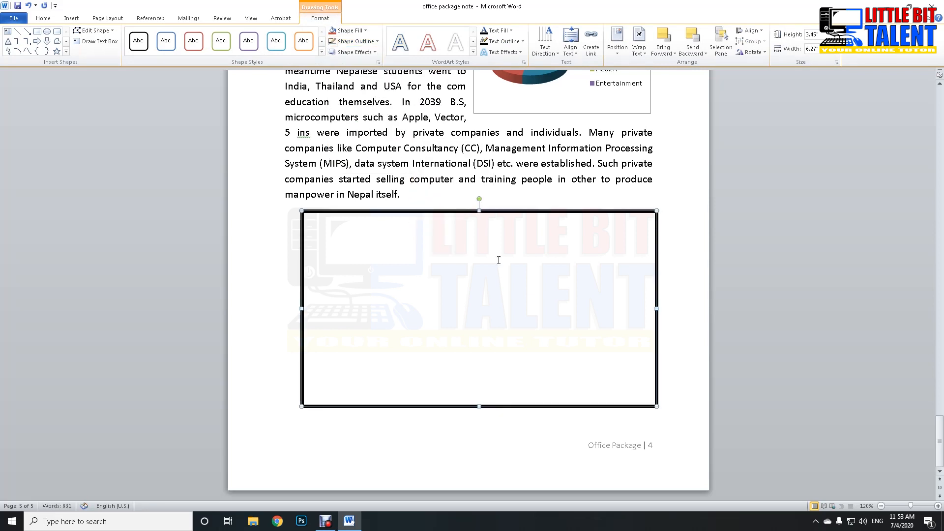
click(694, 321)
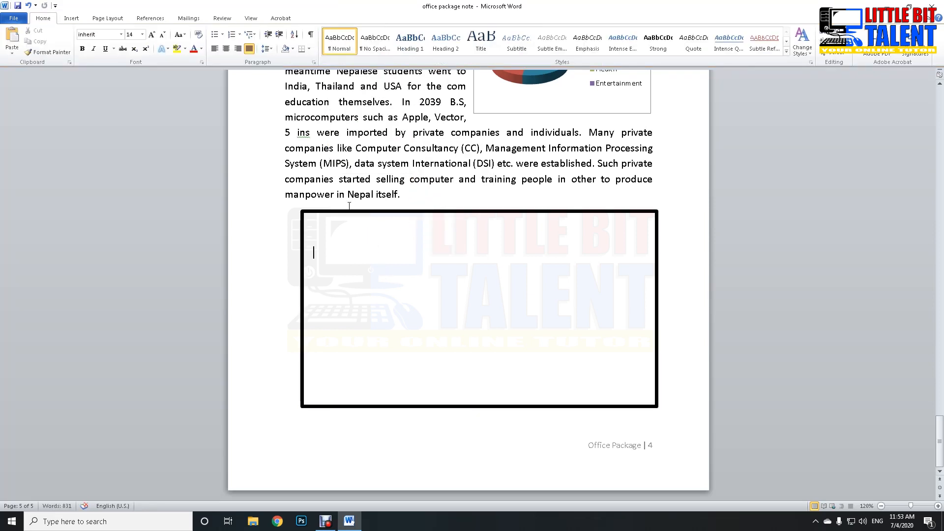
- Draw a second text box about 3.1" high and 5.93" wide inside the thick-outlined box
click(71, 19)
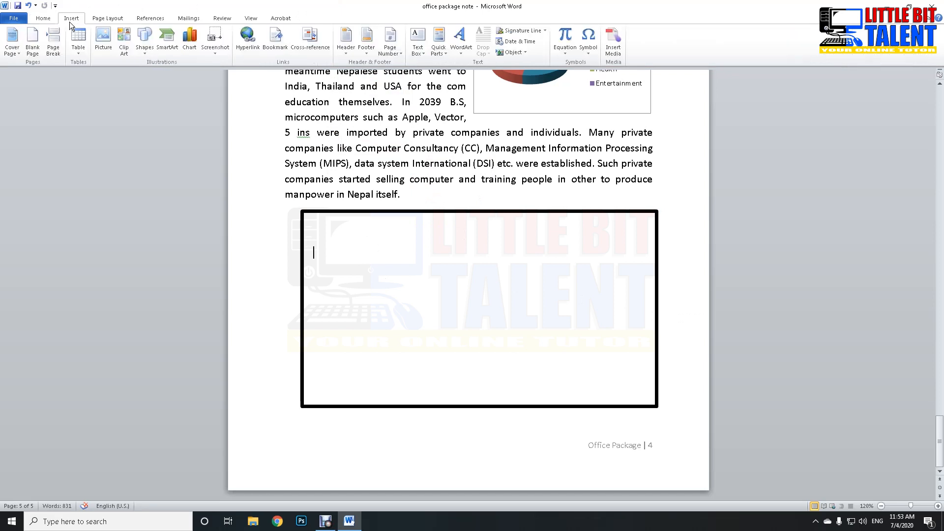
click(424, 51)
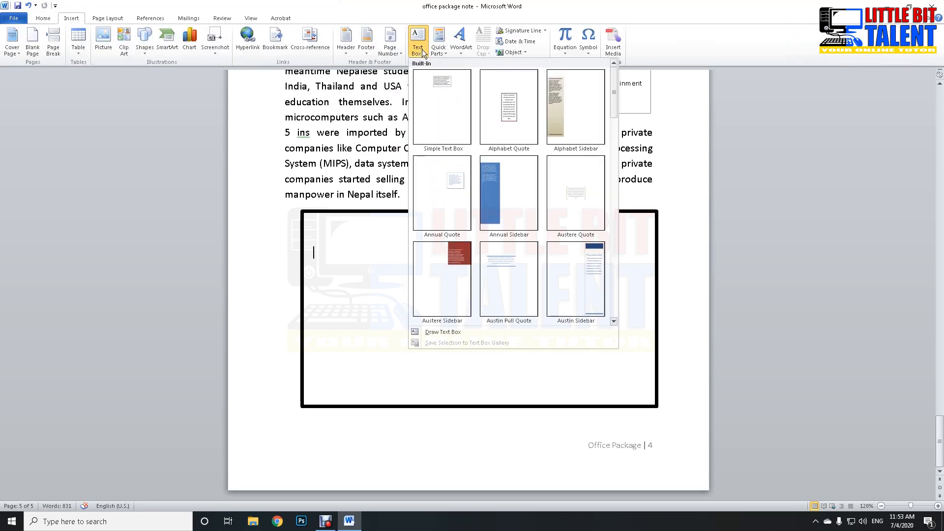
click(447, 335)
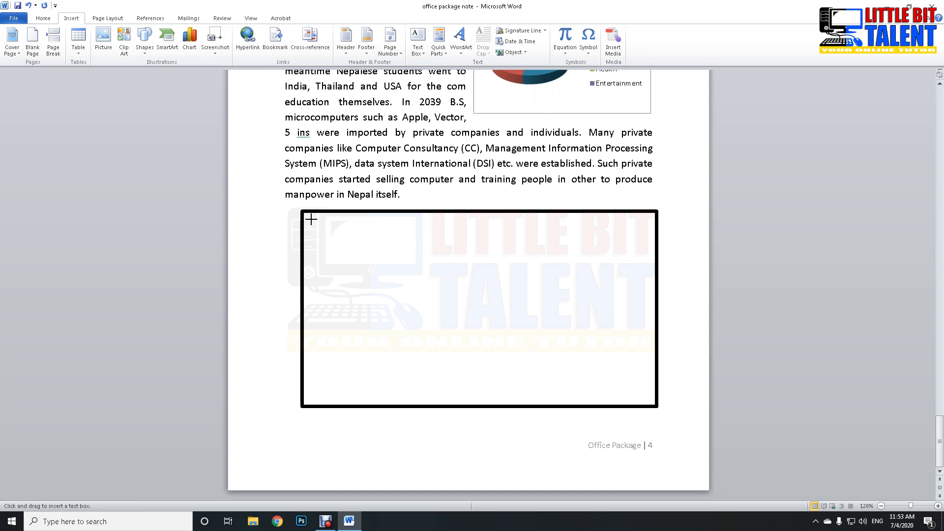
mouse_move(311, 221)
mouse_down()
mouse_move(447, 311)
mouse_move(614, 374)
mouse_move(646, 396)
mouse_up()
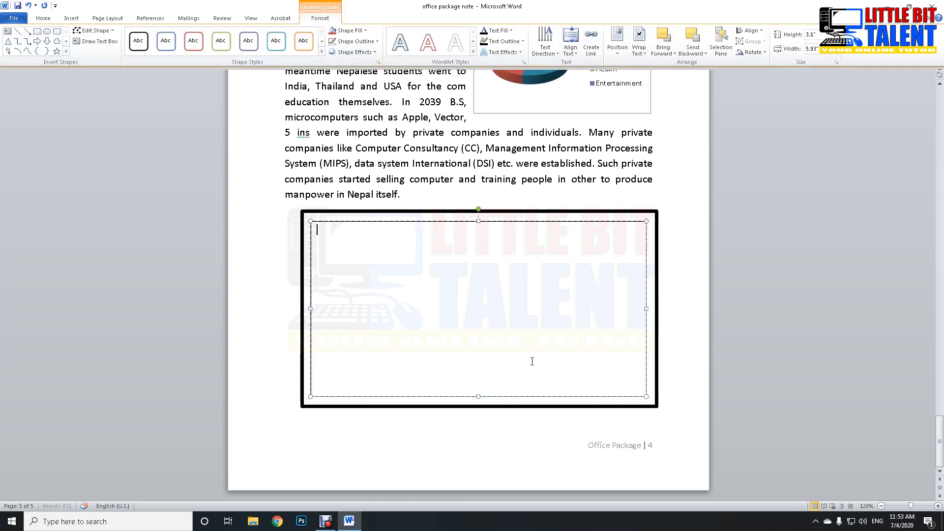
- Give the inner text box a long-dash outline with a weight of 1½ pt
click(363, 43)
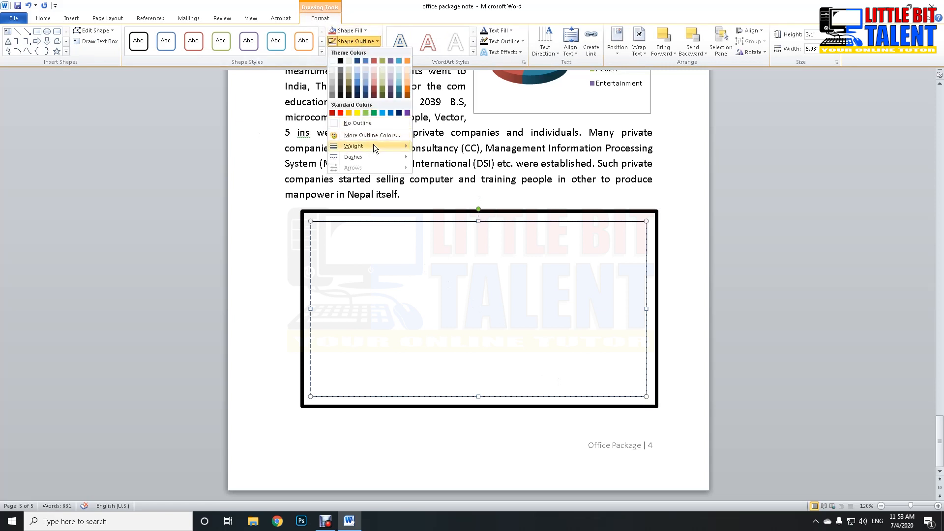
mouse_move(388, 156)
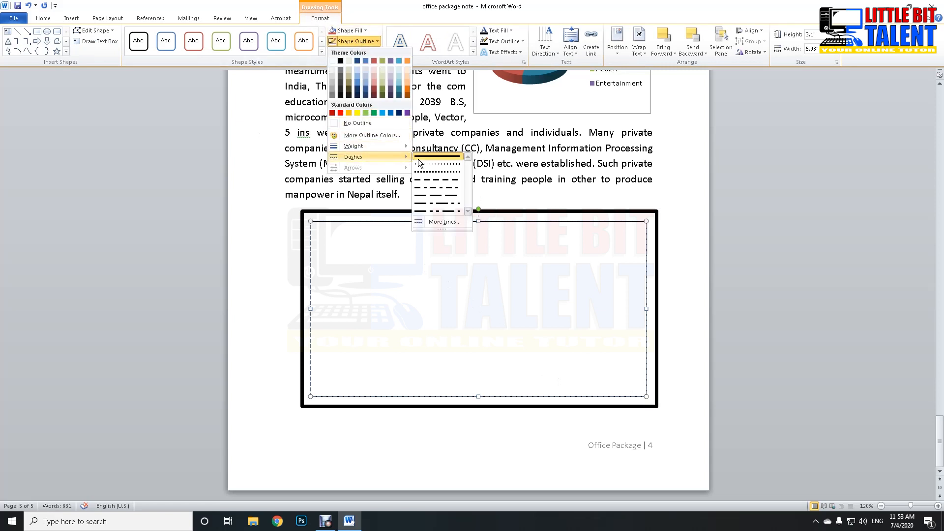
click(441, 192)
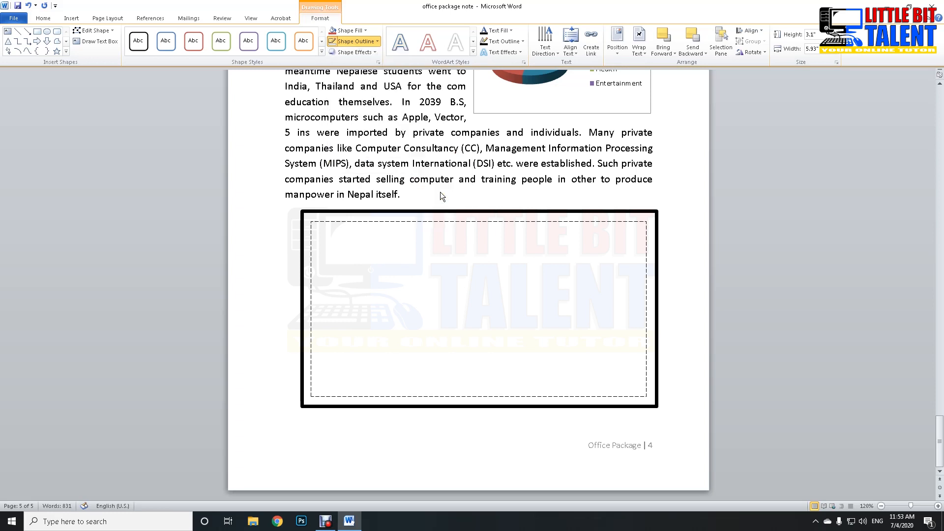
click(355, 43)
mouse_move(403, 149)
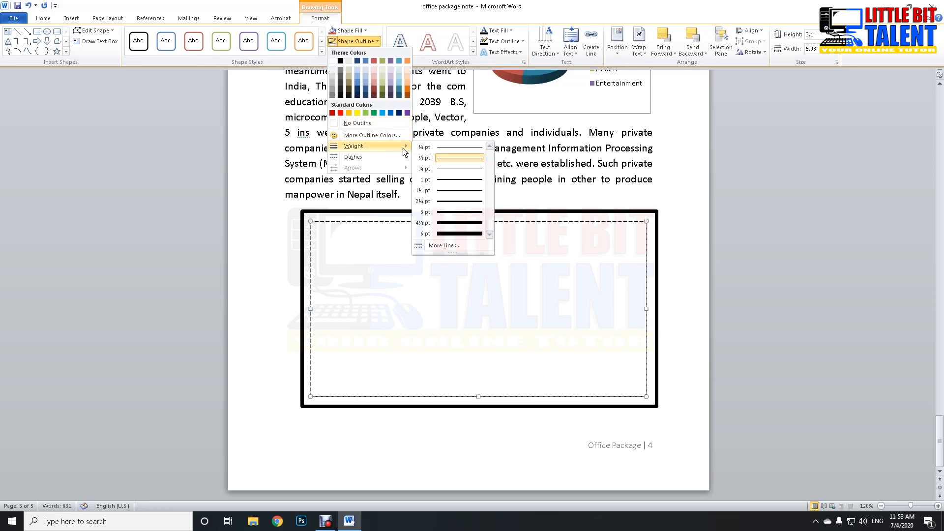
click(459, 191)
click(685, 341)
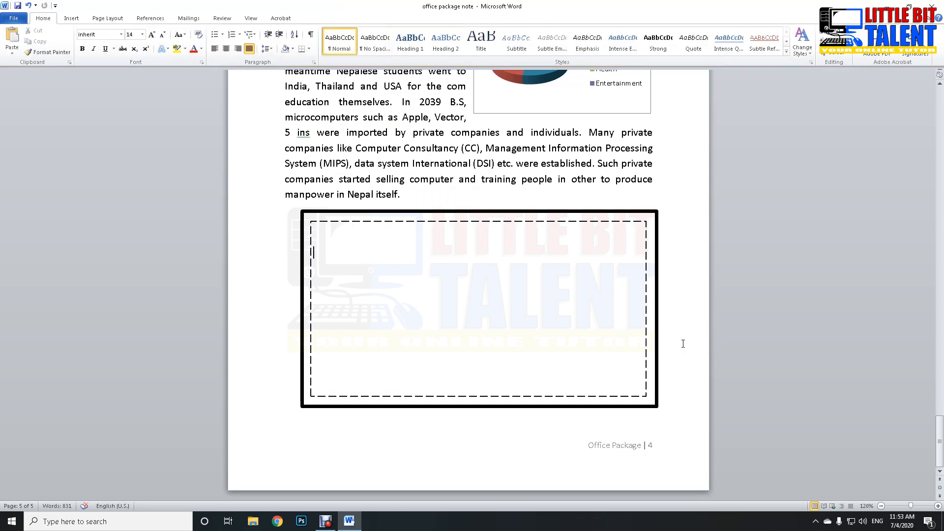
- Draw a small text box about 0.8" high and 0.85" wide in the dashed box's upper-right corner
click(69, 19)
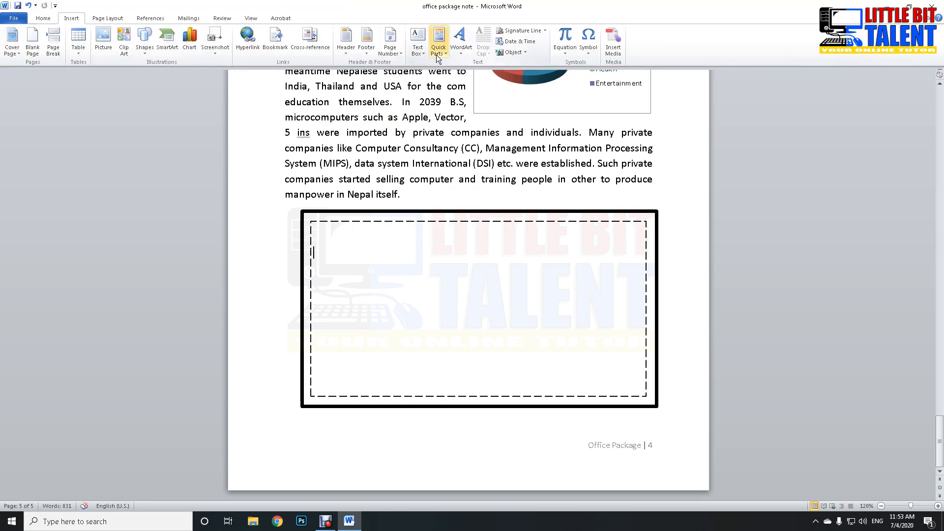
click(418, 40)
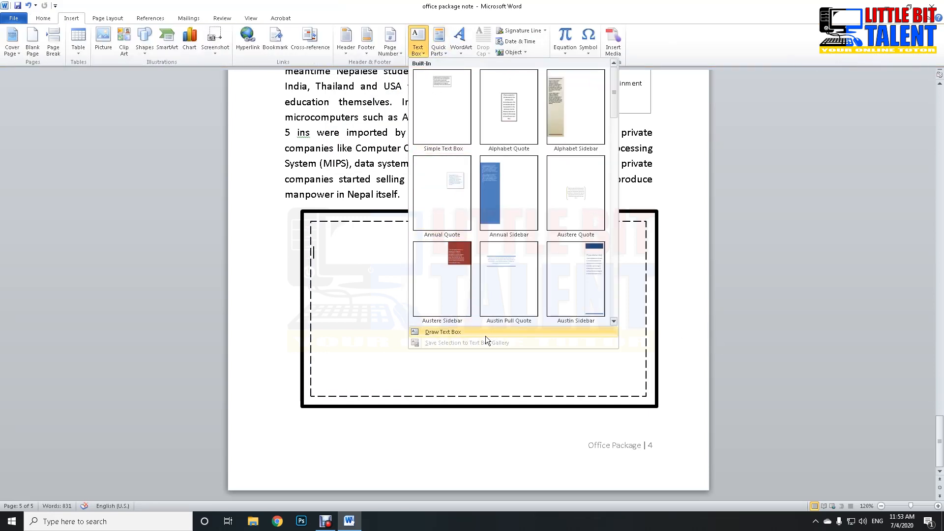
click(445, 332)
drag(597, 221, 646, 267)
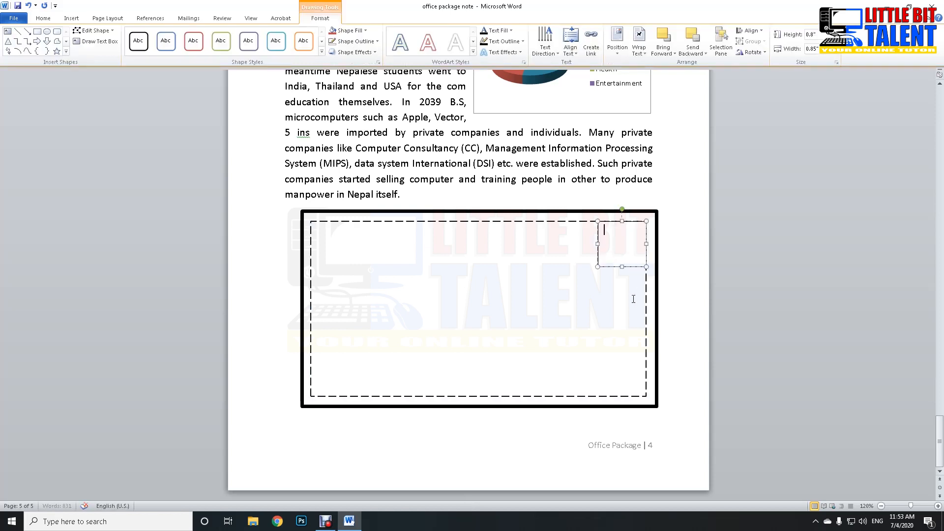
click(621, 308)
click(627, 265)
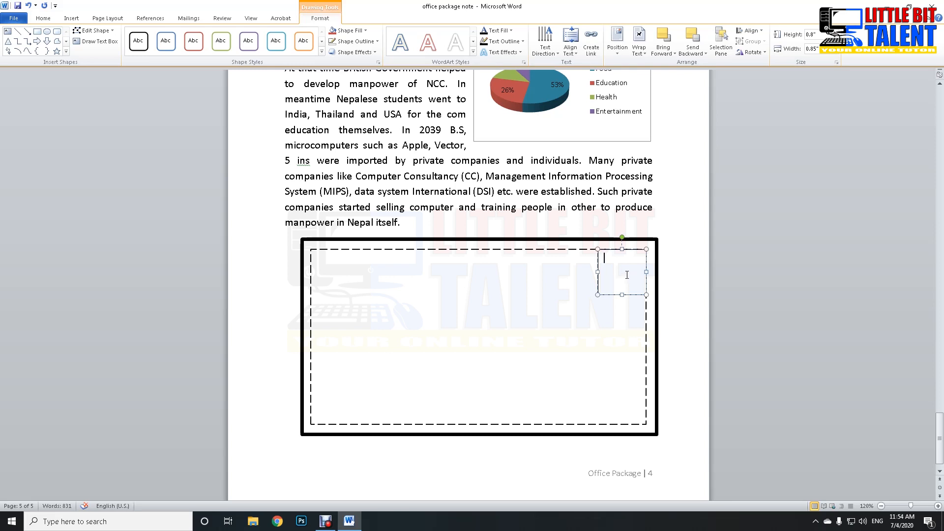
- Open the full symbol list for the small text box and set its symbol font to Akruti
click(72, 19)
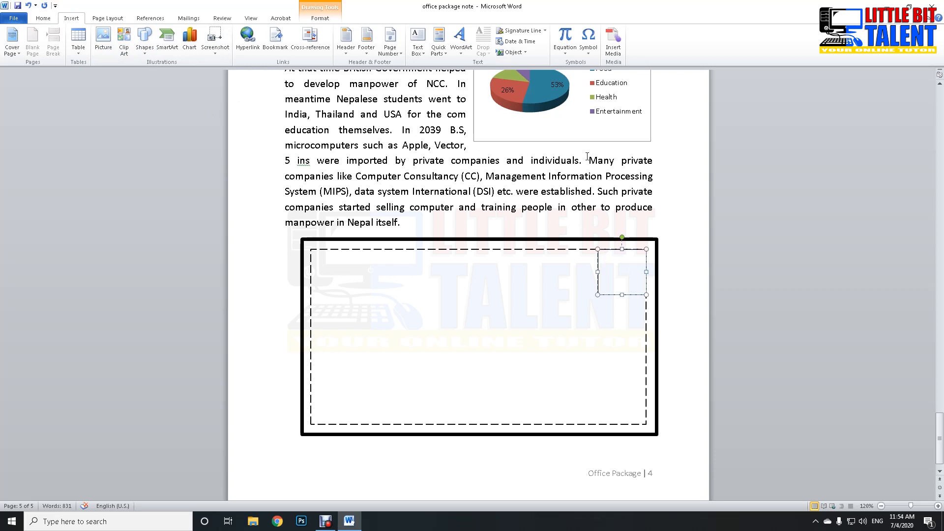
click(590, 52)
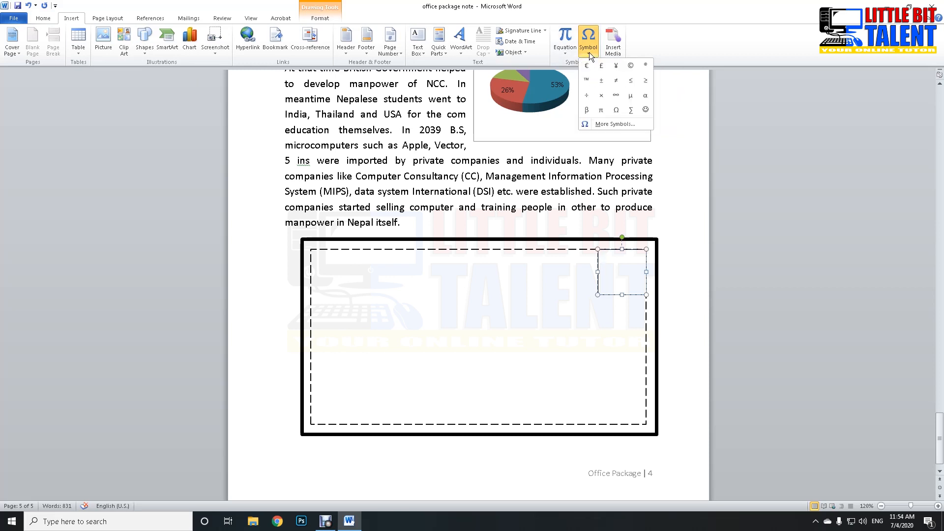
click(615, 123)
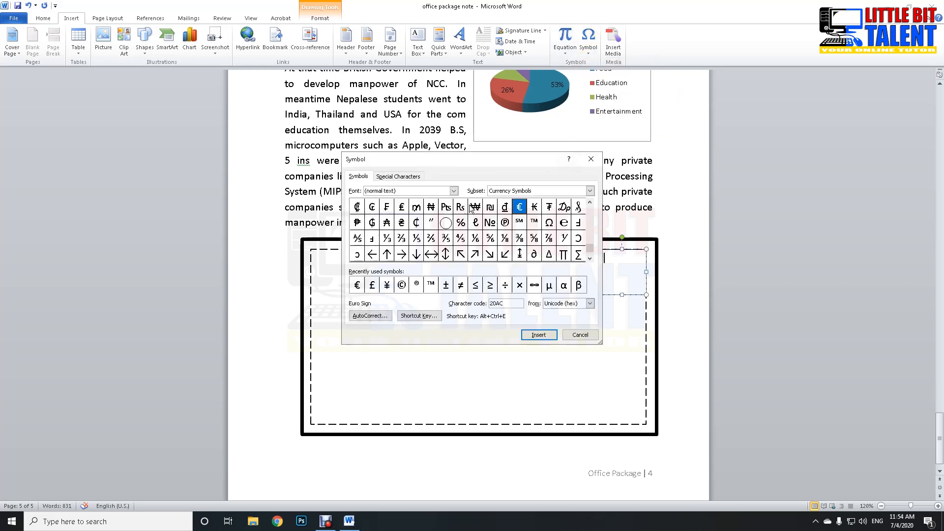
drag(589, 248, 592, 203)
double_click(419, 192)
key(BackSpace)
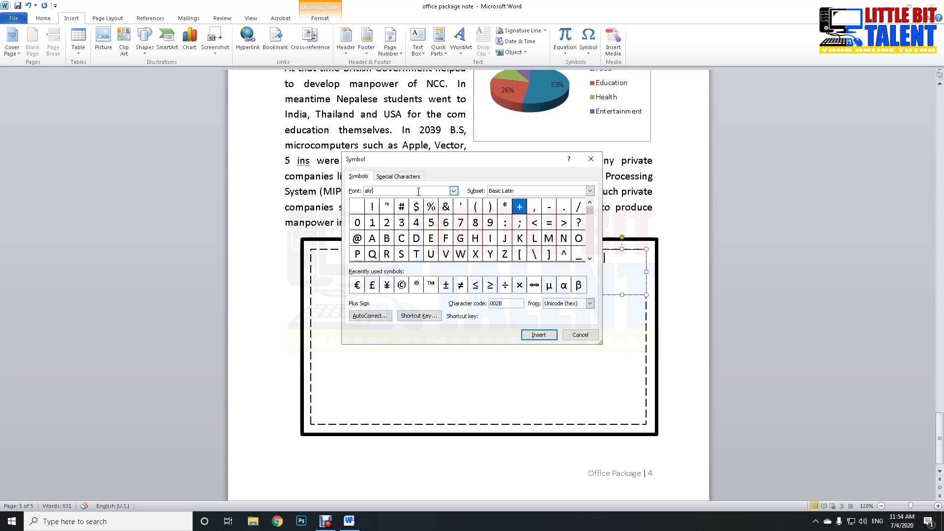
key(Down)
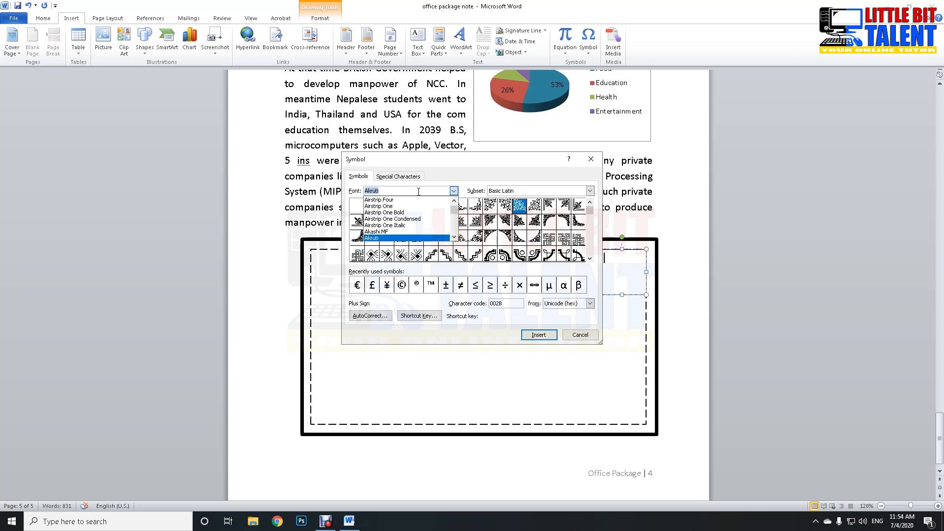
click(384, 240)
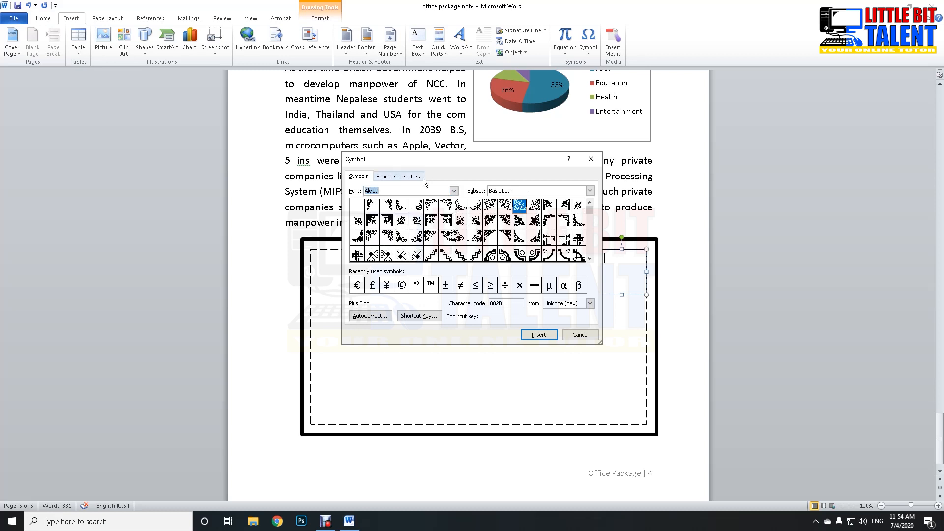
- Insert the curved upper-right corner ornament, Akruti character code 0056, into the small text box
click(592, 217)
drag(499, 158, 234, 153)
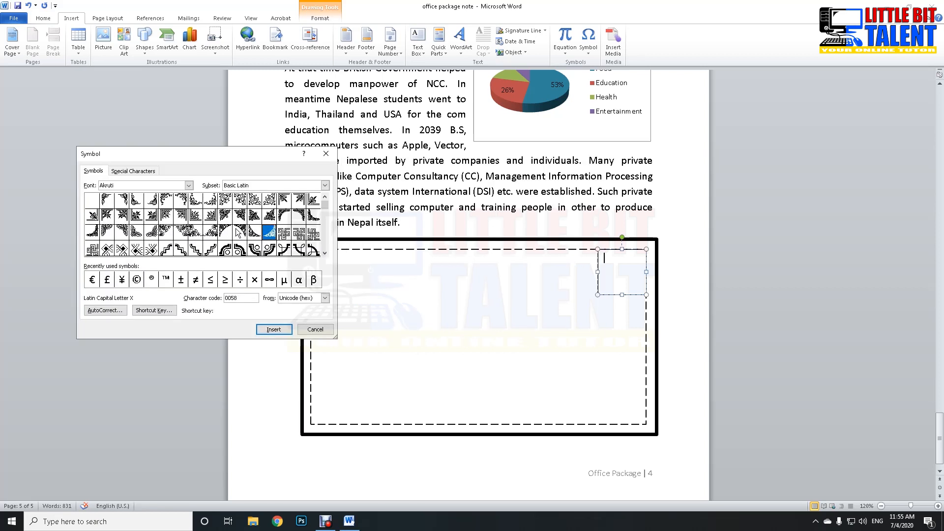
click(239, 232)
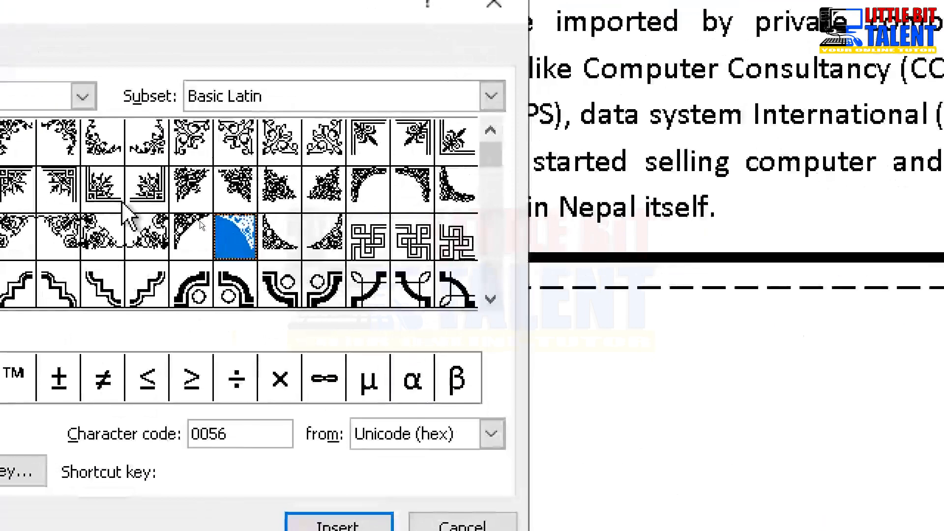
click(190, 236)
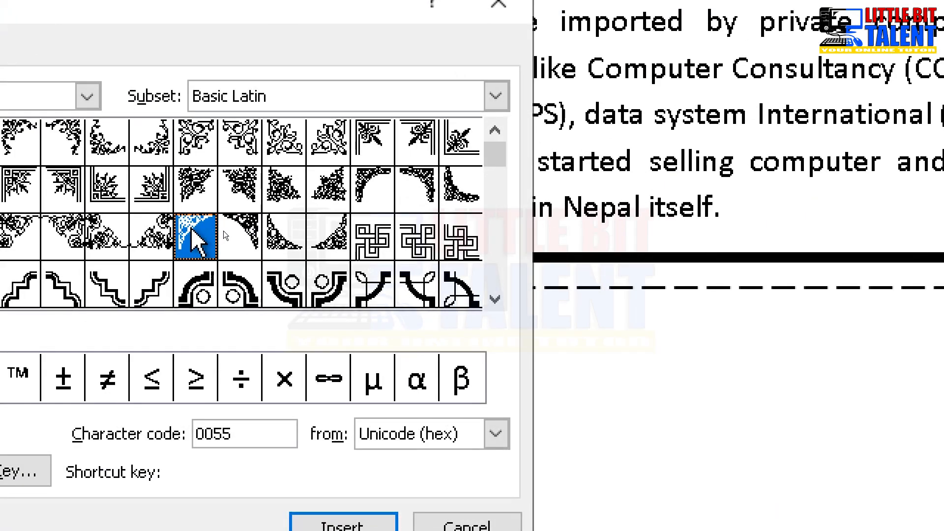
click(247, 237)
click(302, 236)
click(334, 238)
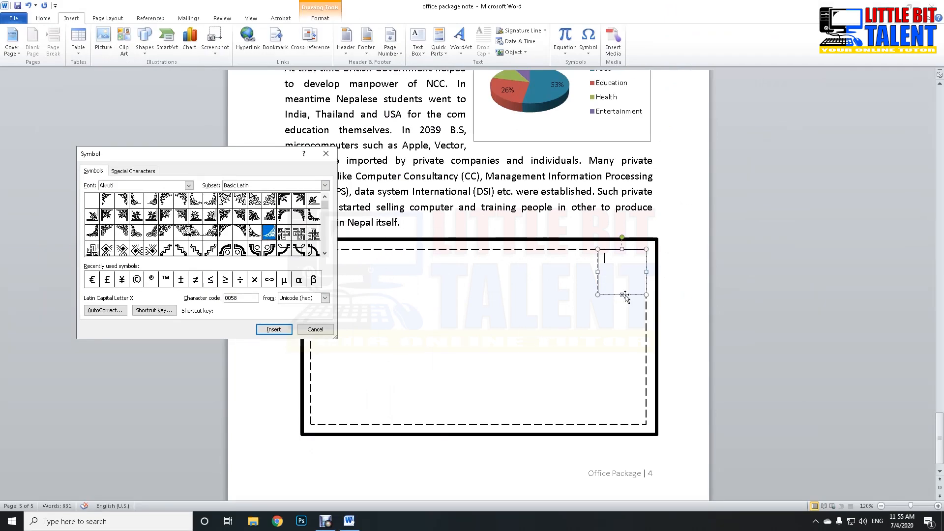
click(240, 232)
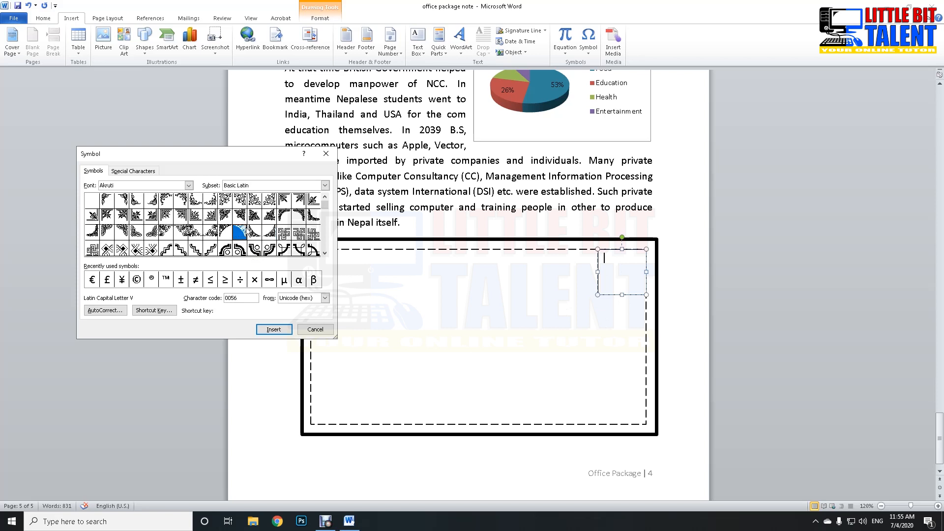
click(281, 327)
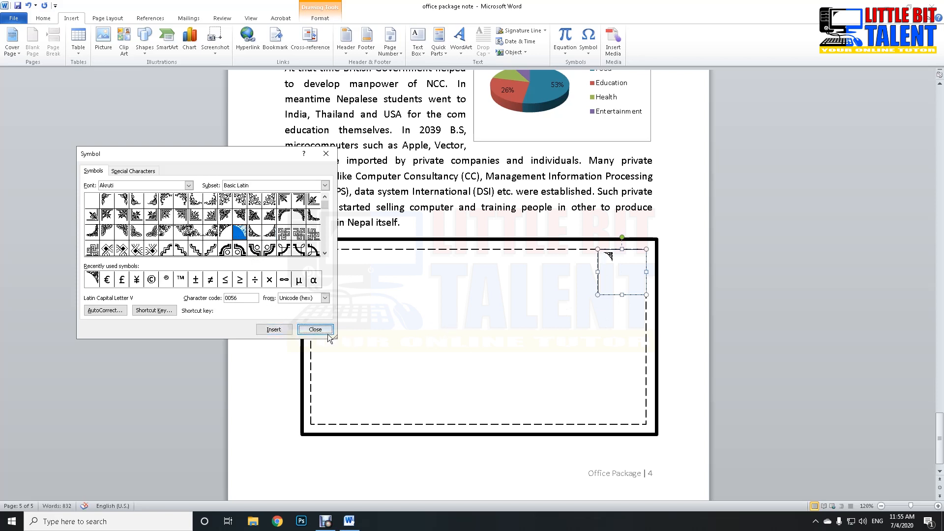
- Enlarge the inserted corner ornament to a font size of 58
drag(205, 156, 836, 169)
click(620, 261)
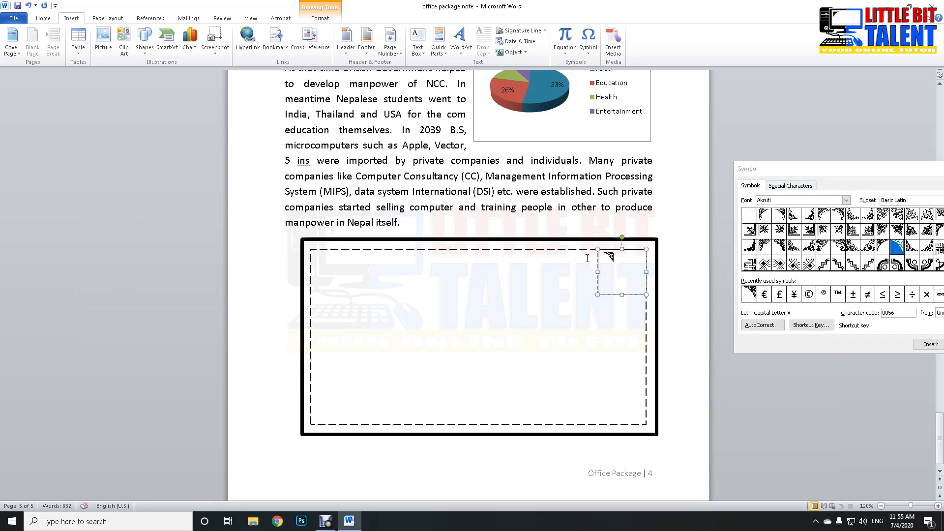
double_click(620, 264)
click(34, 20)
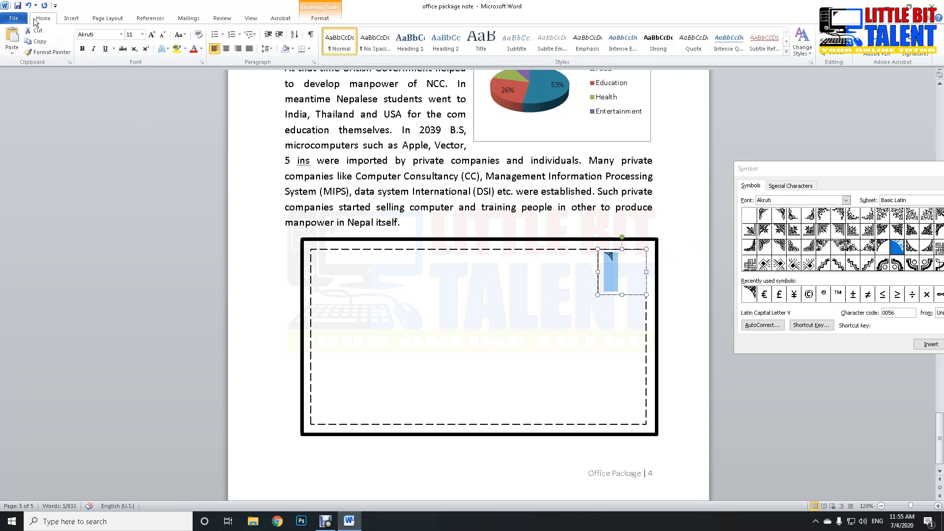
click(151, 34)
click(151, 34)
click(151, 35)
click(152, 34)
click(152, 35)
click(152, 34)
click(152, 34)
click(152, 34)
click(152, 35)
click(151, 35)
click(151, 34)
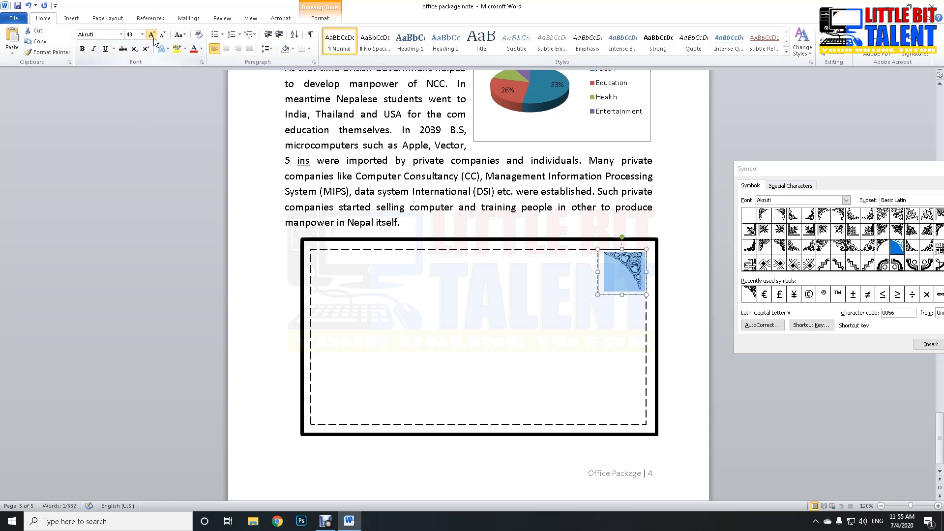
click(133, 36)
key(Return)
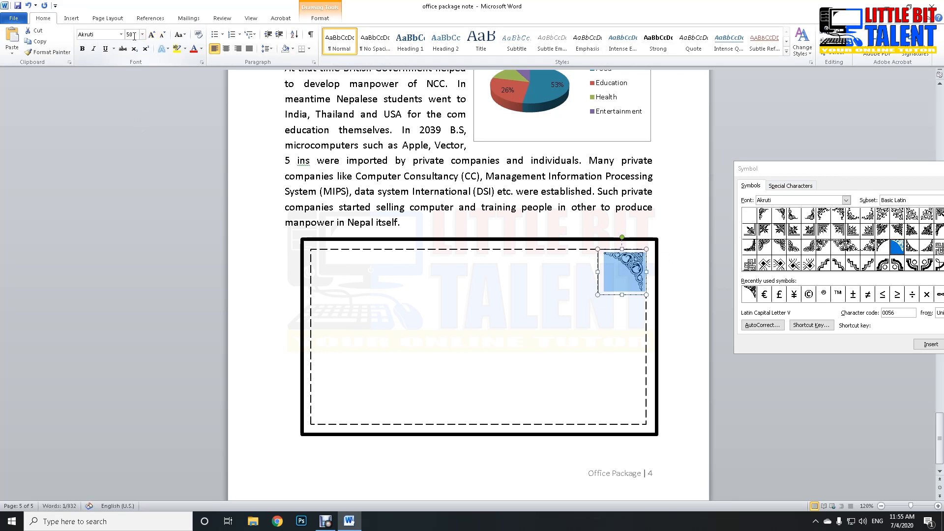
- Shrink the ornament's text box to about 0.76" high and 0.75" wide, keeping it in the upper-right corner
click(609, 323)
click(613, 277)
drag(598, 295, 604, 295)
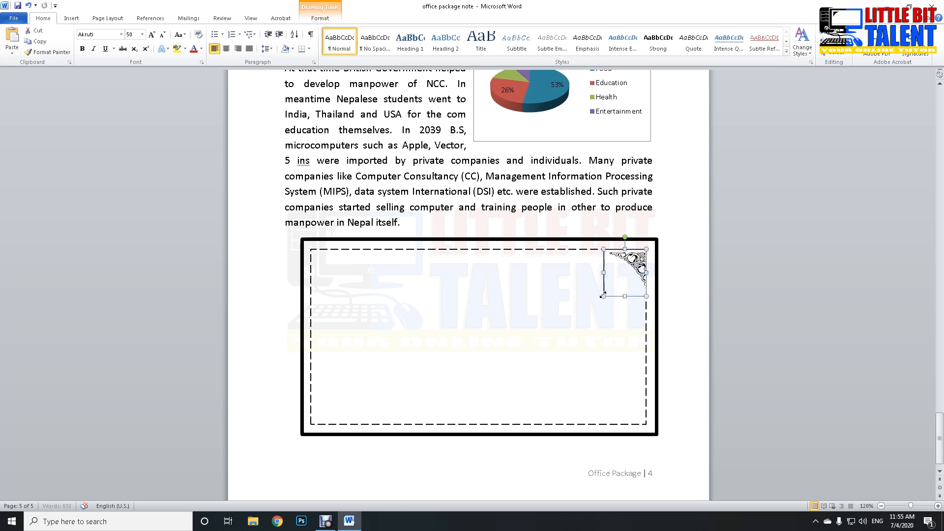
drag(624, 294, 623, 292)
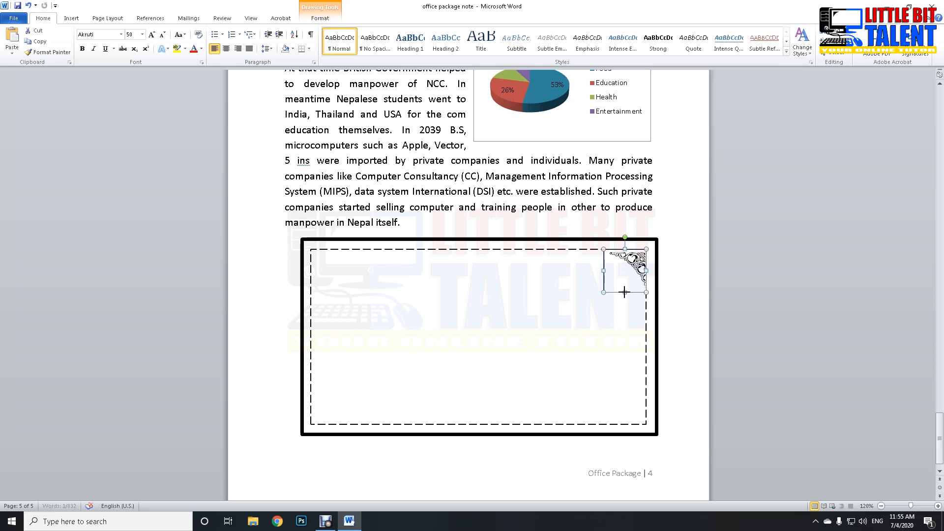
click(606, 322)
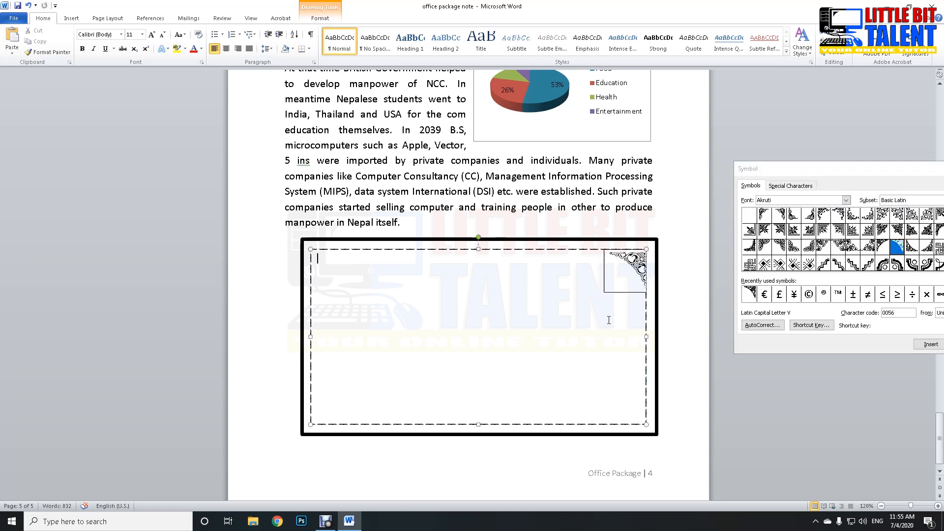
- Remove the outline from the corner ornament's text box
click(624, 281)
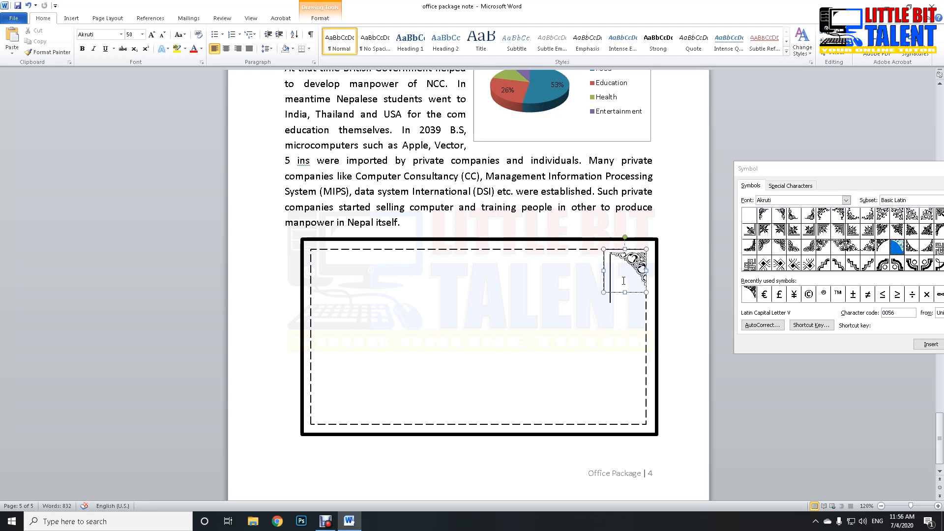
click(324, 20)
click(355, 42)
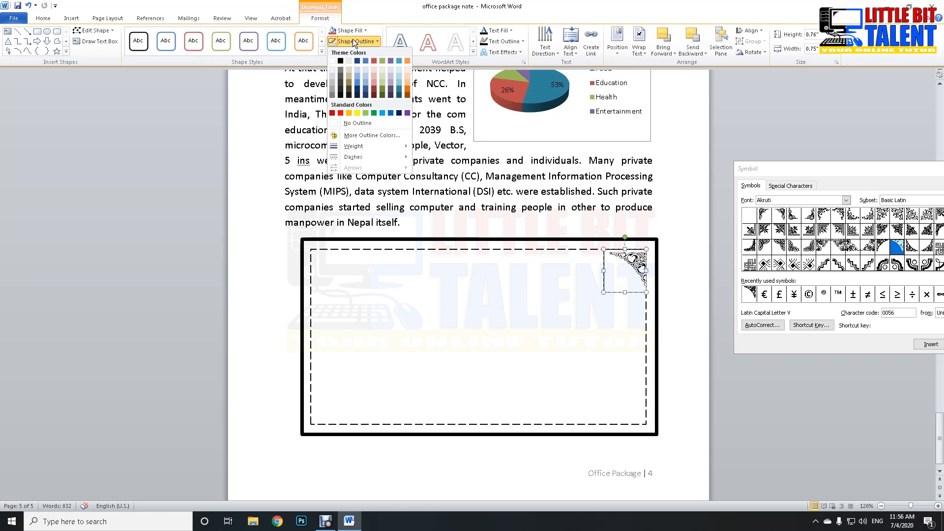
click(348, 123)
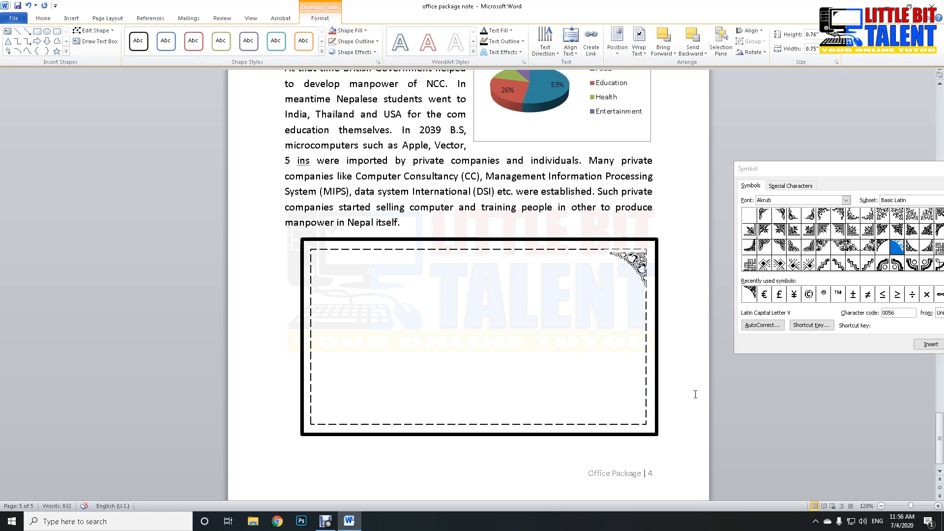
click(661, 397)
- Copy the ornament's text box into the dashed frame's upper-left corner
click(616, 268)
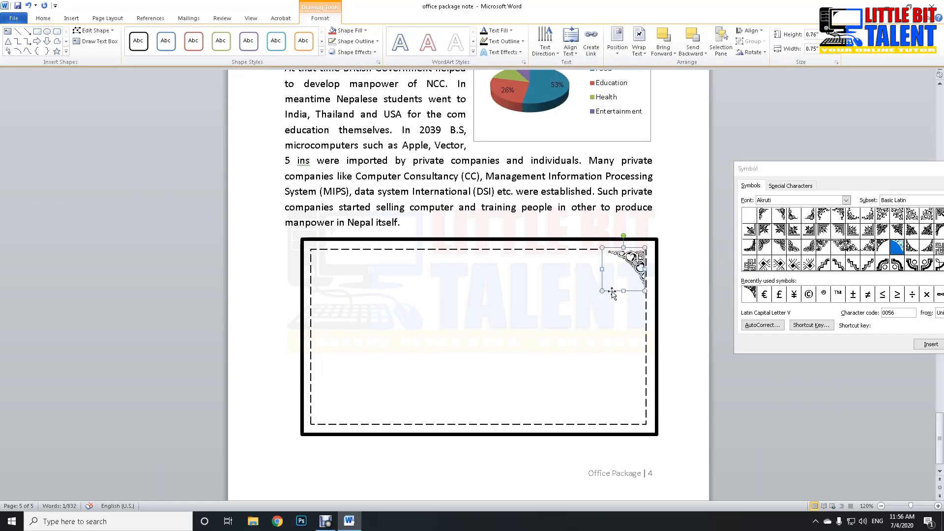
key(ctrl+v)
drag(623, 302, 348, 293)
click(325, 264)
click(717, 375)
click(626, 273)
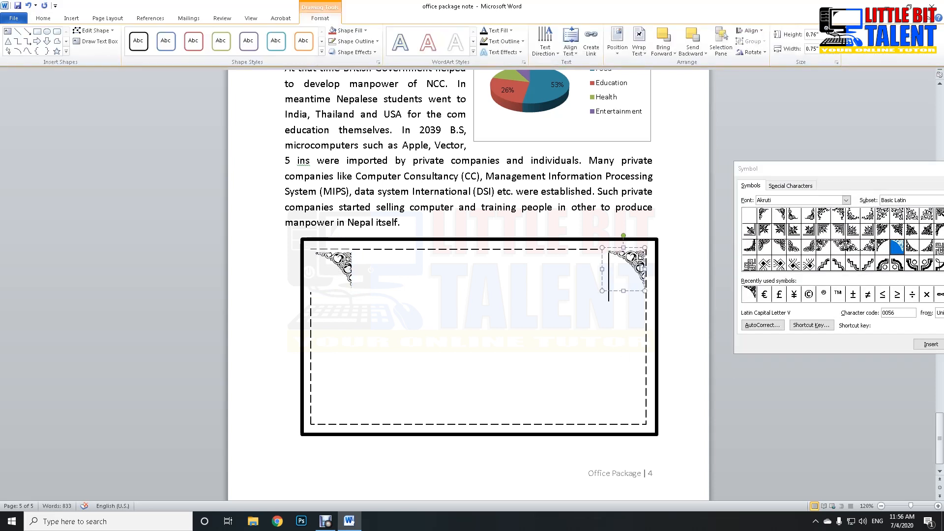
- Replace the upper-left ornament with the mirrored Akruti corner symbol, character code 0055
drag(814, 169, 724, 165)
double_click(338, 259)
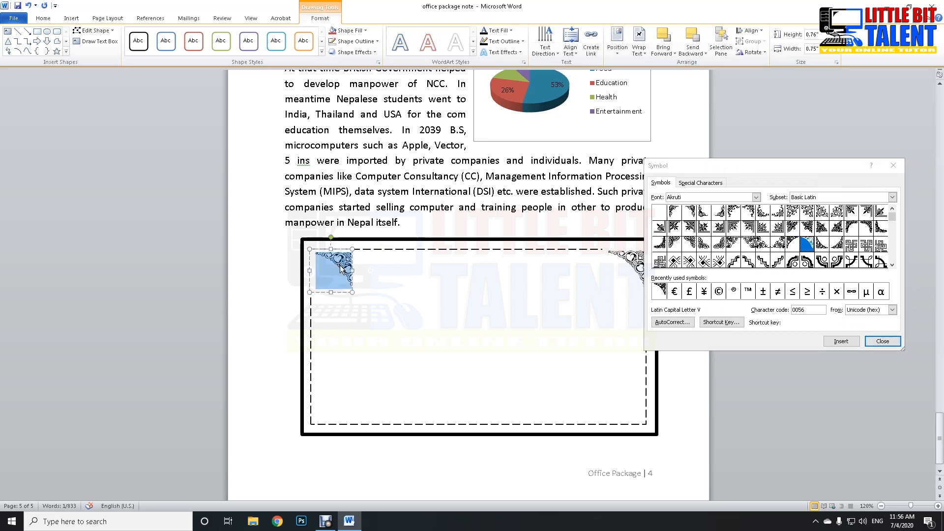
click(792, 246)
click(792, 244)
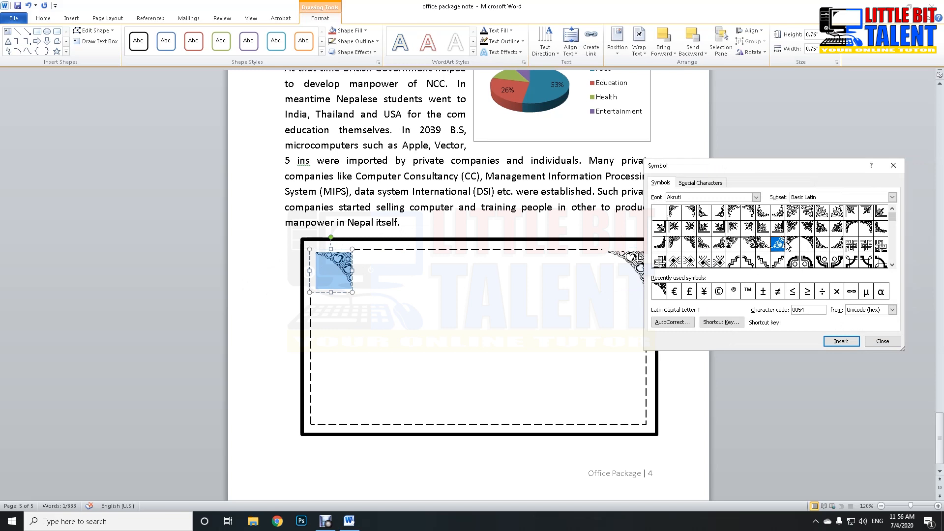
click(841, 341)
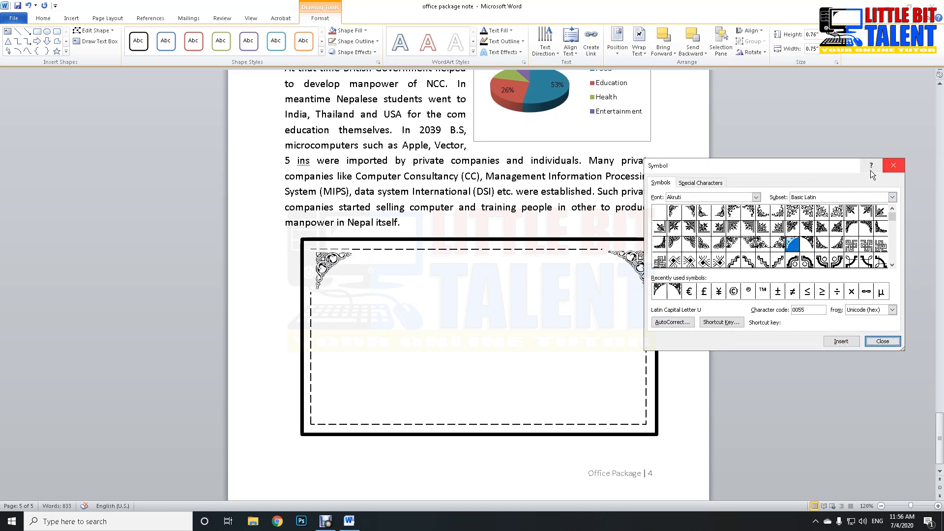
- Copy the upper-left ornament's text box into the lower-right and lower-left corners of the dashed frame
drag(795, 170, 865, 119)
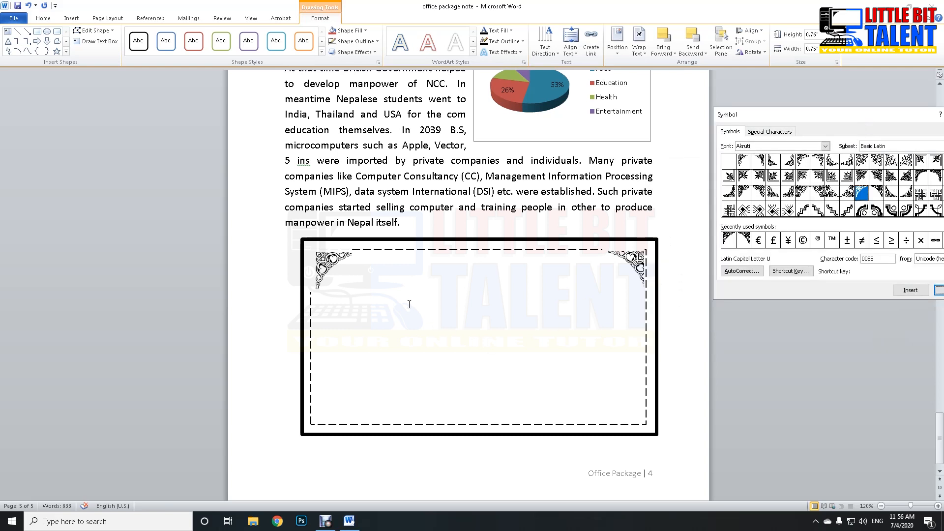
click(345, 275)
drag(344, 287, 633, 381)
key(Left)
key(Left)
key(Left)
key(Left)
key(ctrl+v)
click(636, 414)
click(342, 392)
click(341, 392)
- Replace the lower-left ornament with the matching Akruti corner symbol, character code 0057
double_click(623, 393)
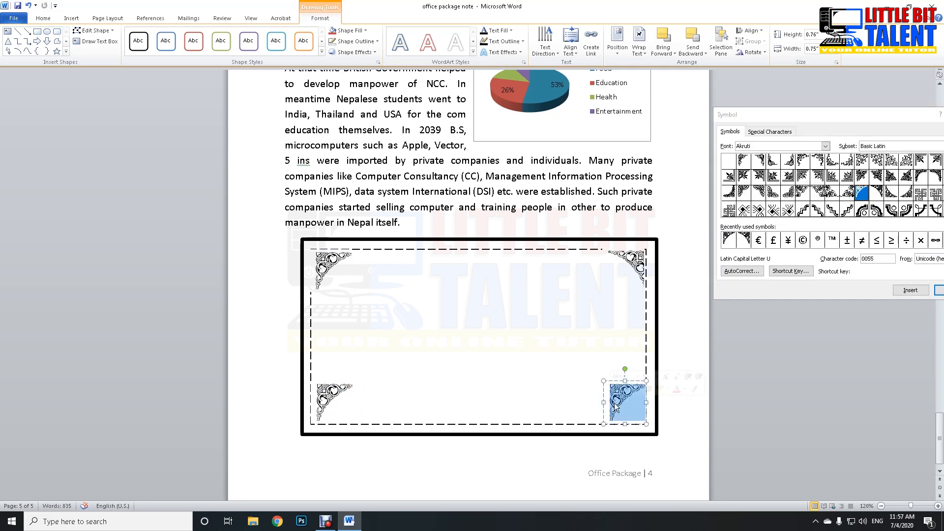
click(340, 393)
double_click(344, 393)
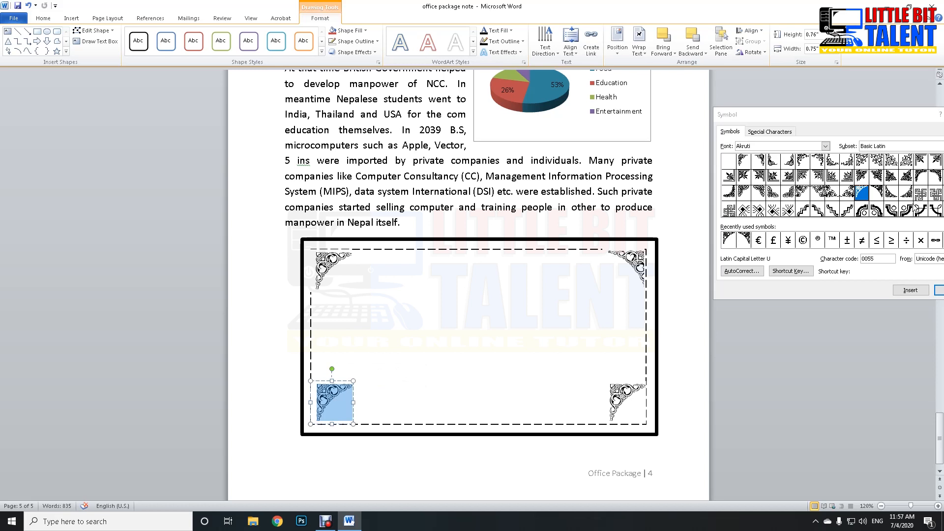
click(893, 192)
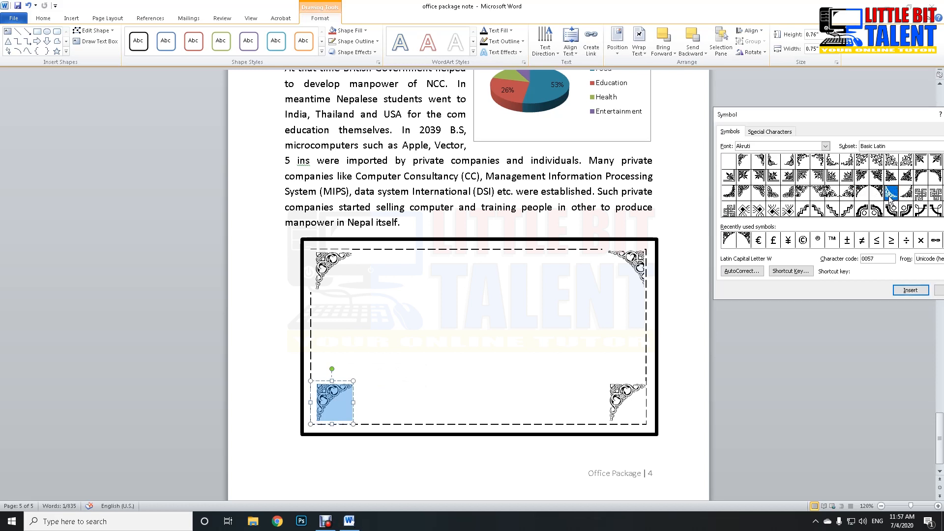
click(910, 290)
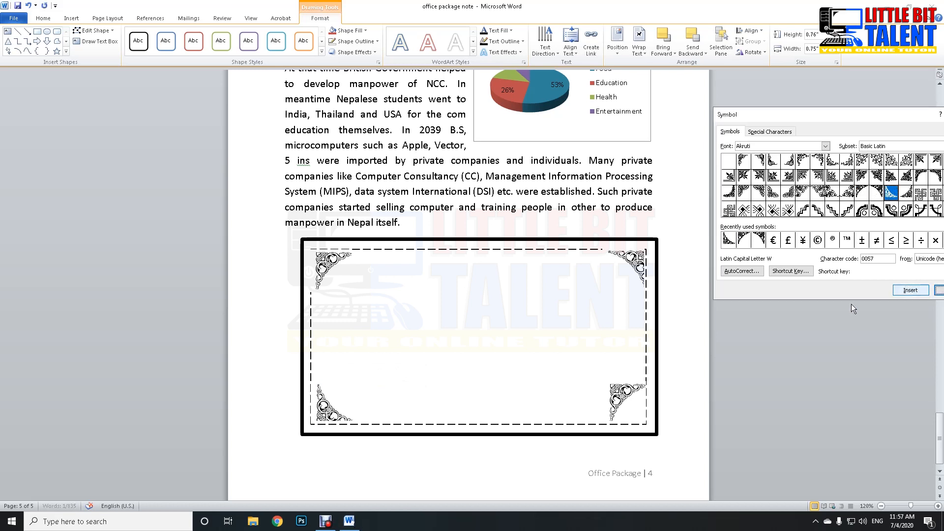
- Replace the lower-right ornament with the mirrored Akruti corner symbol next to character code 0057, and close the symbol list
click(624, 399)
double_click(628, 399)
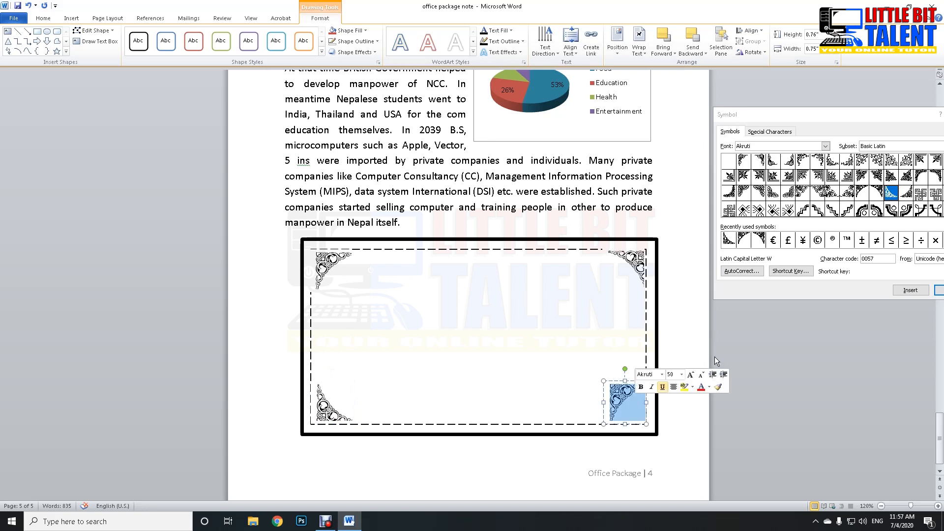
click(905, 193)
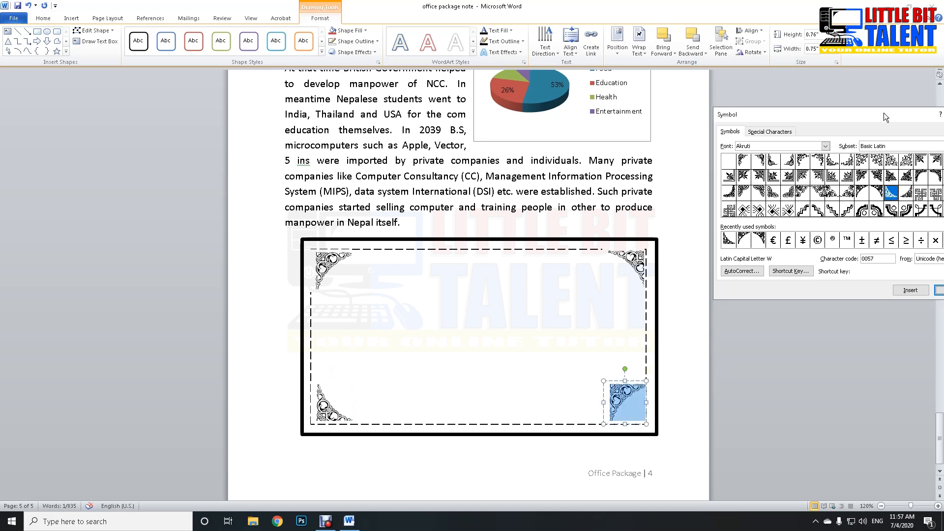
drag(885, 117, 829, 97)
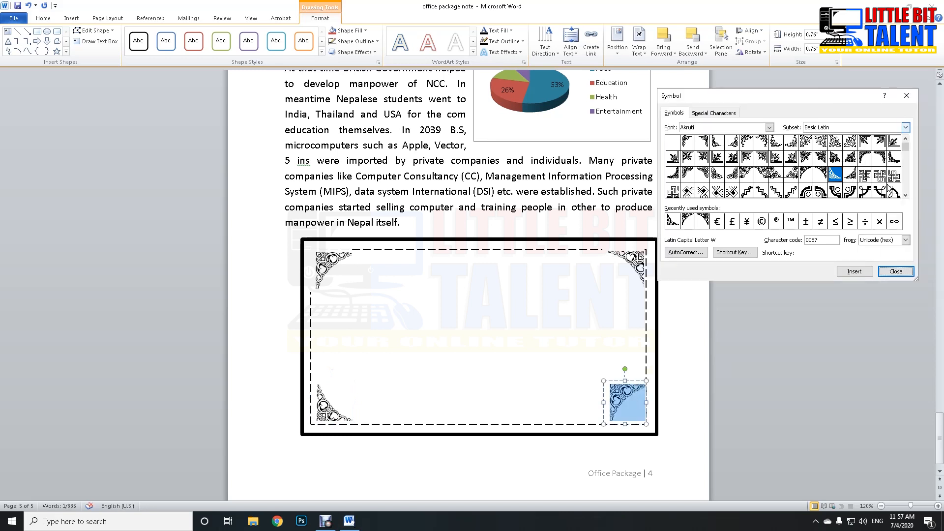
click(855, 271)
click(896, 272)
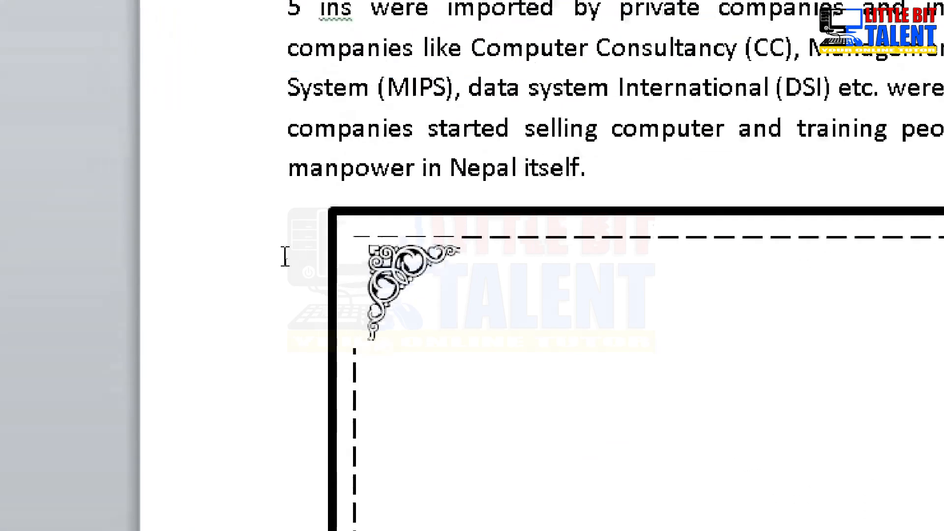
- Try moving the upper-left ornament's text box over the thick outer border and back inside the dashed frame
click(344, 258)
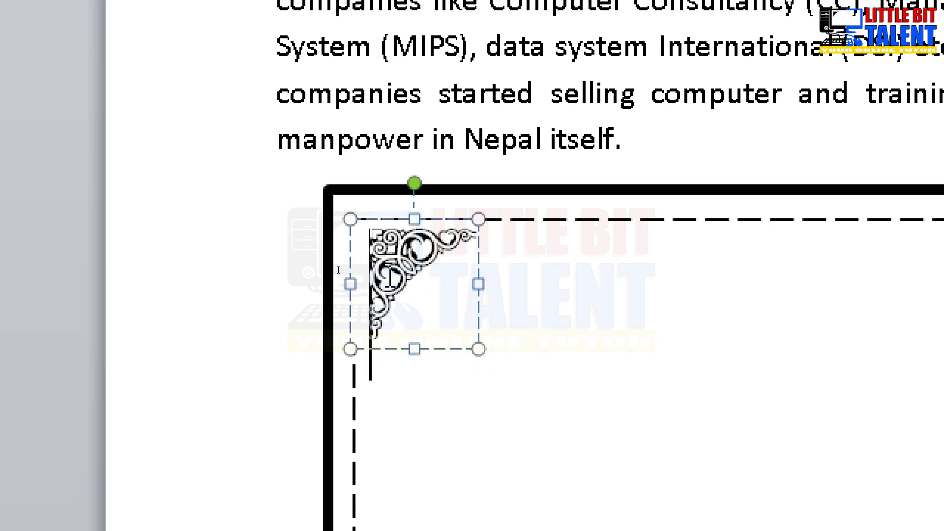
click(541, 253)
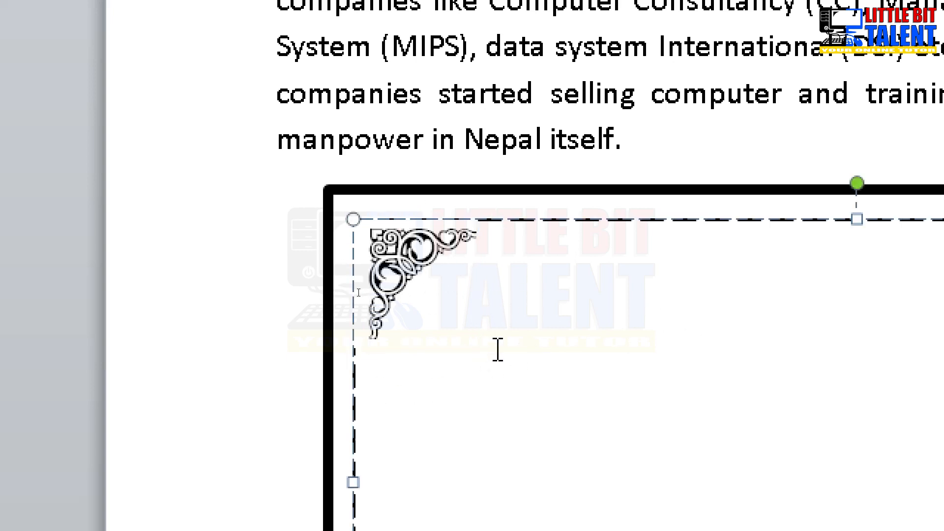
click(405, 265)
click(777, 243)
click(429, 257)
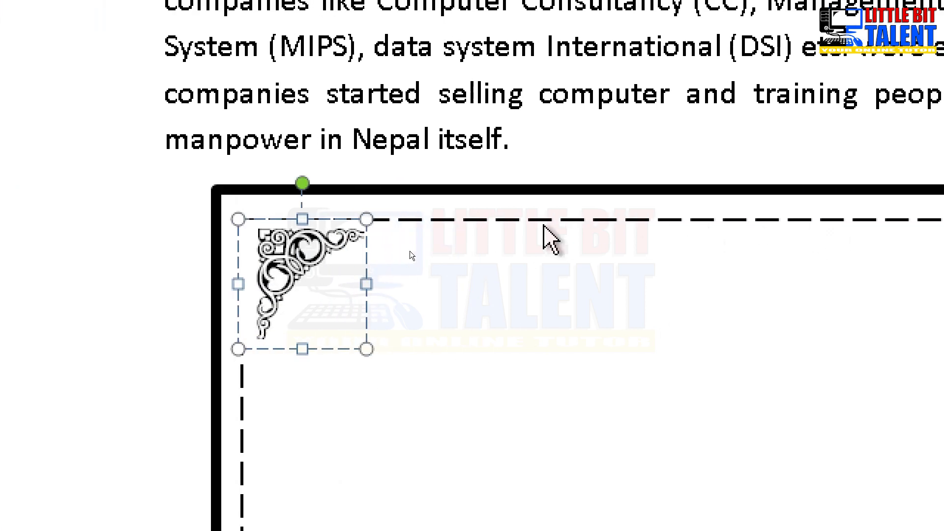
drag(362, 267, 389, 192)
click(302, 316)
click(270, 186)
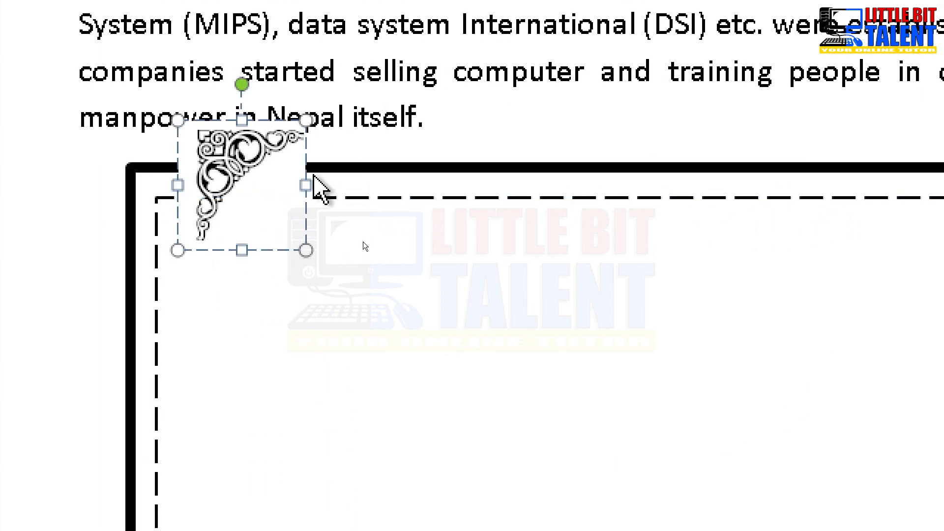
click(305, 180)
drag(255, 291, 261, 292)
click(371, 348)
click(129, 295)
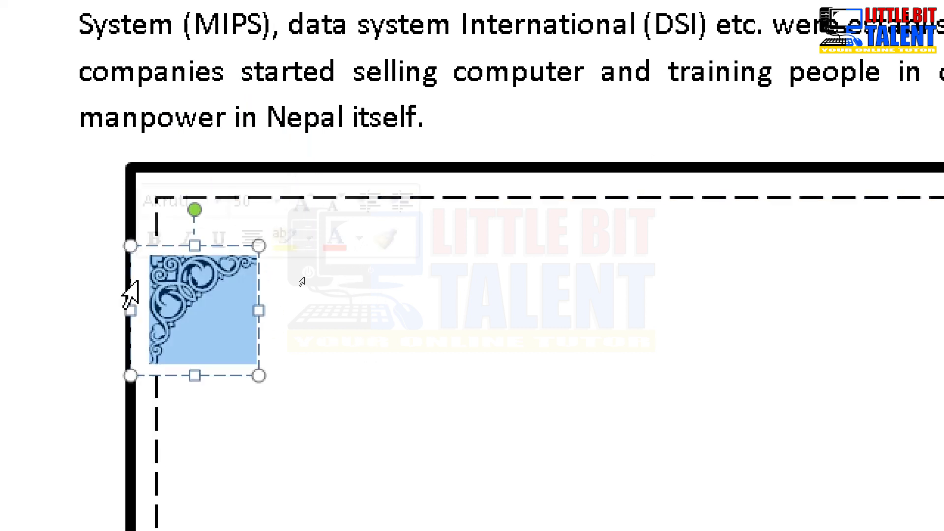
click(241, 318)
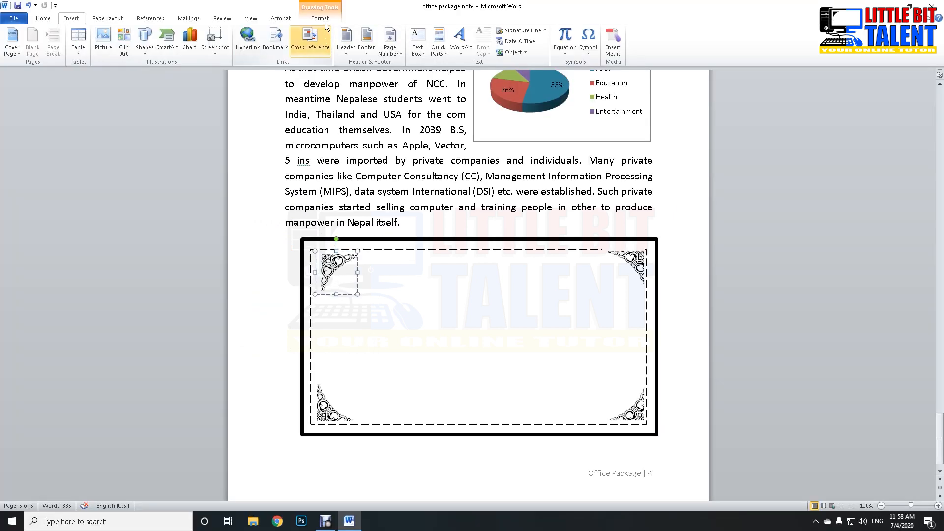
- Fill the upper-left ornament's text box with the standard red color
click(323, 20)
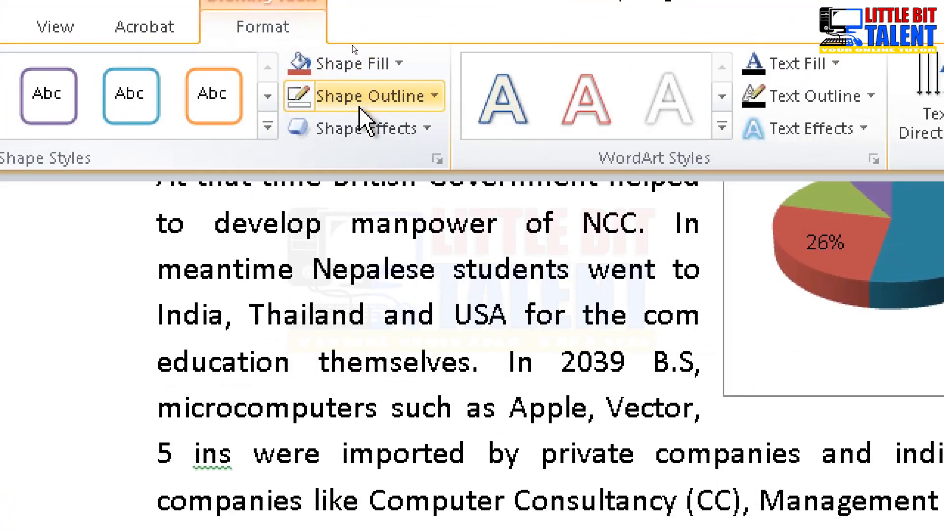
click(359, 76)
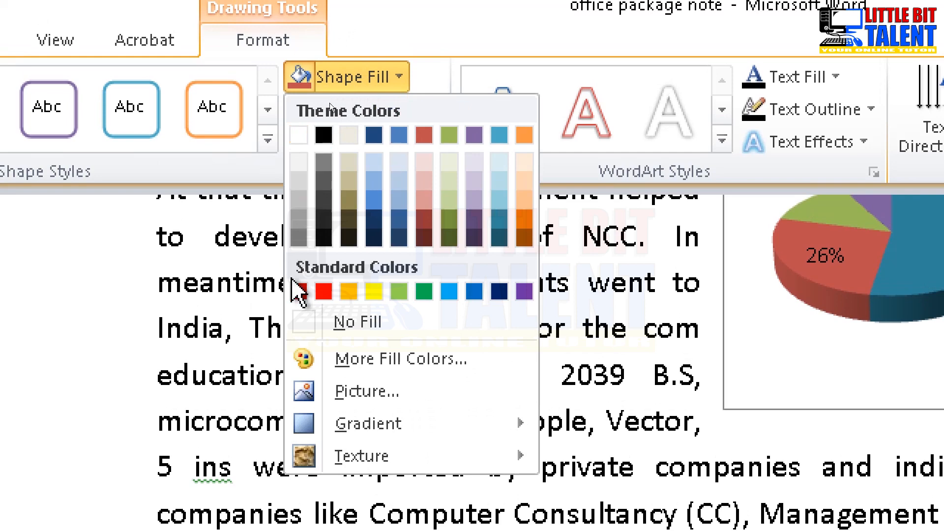
click(323, 292)
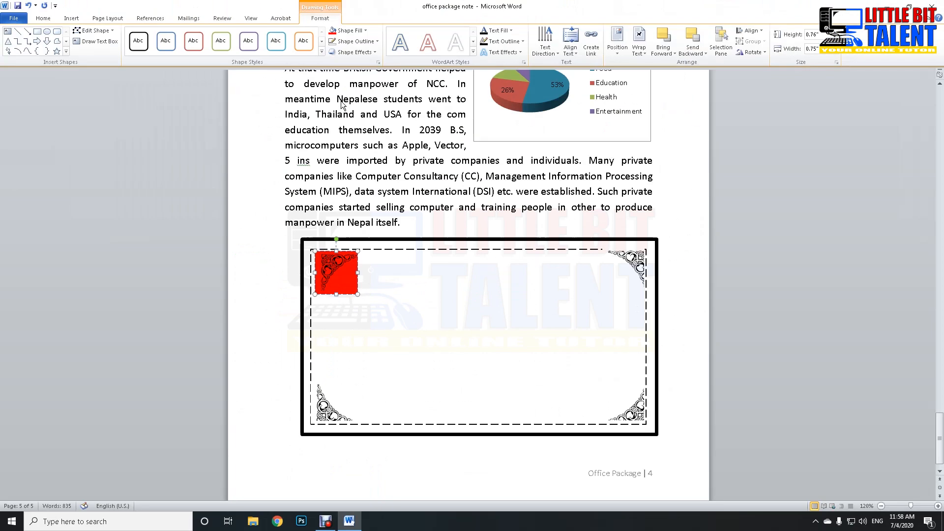
- Set the upper-left ornament's text box to No Fill
click(378, 270)
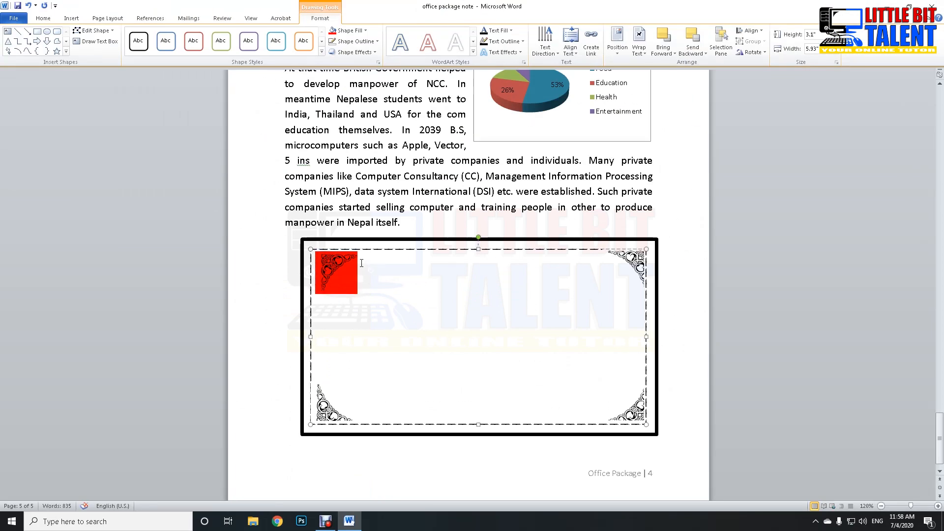
click(347, 45)
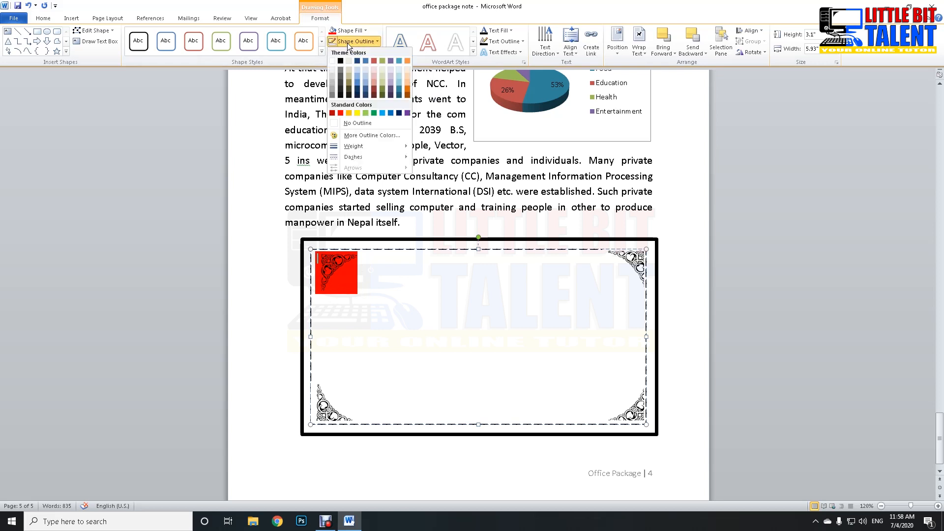
click(349, 43)
click(355, 291)
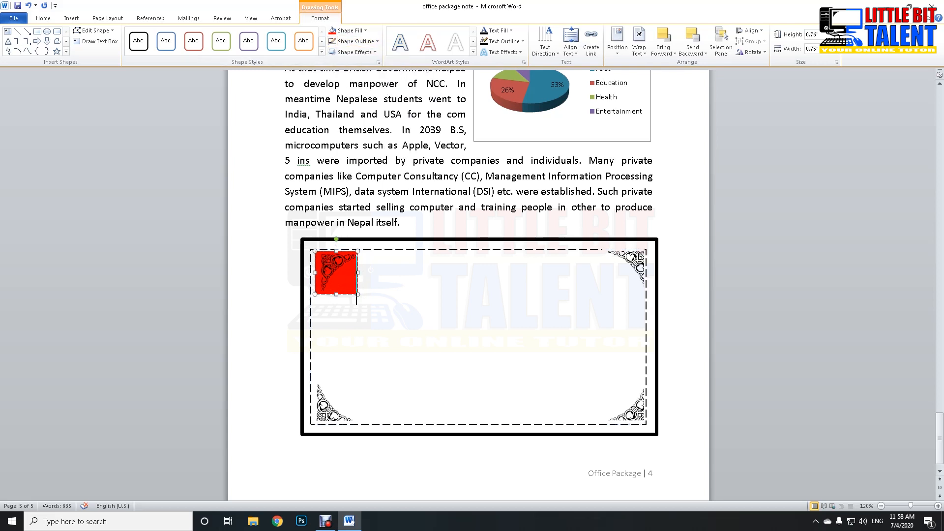
click(358, 33)
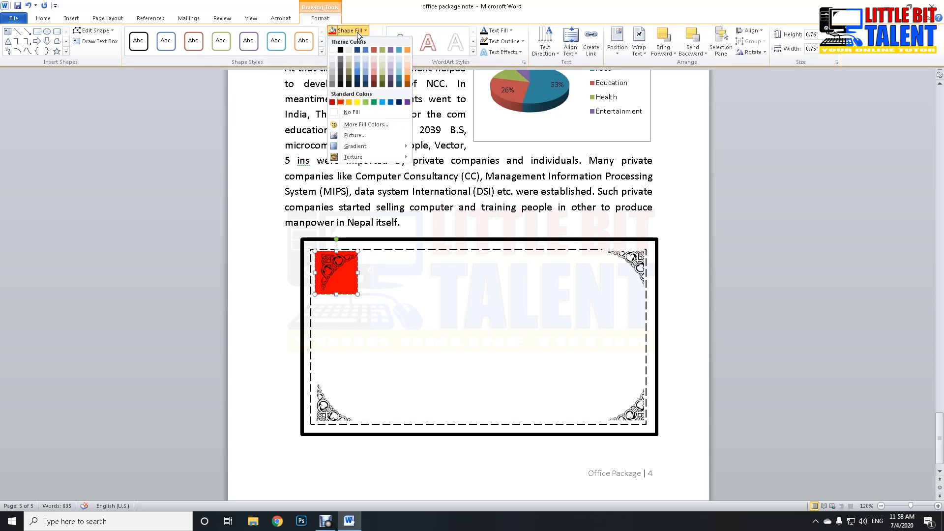
click(350, 111)
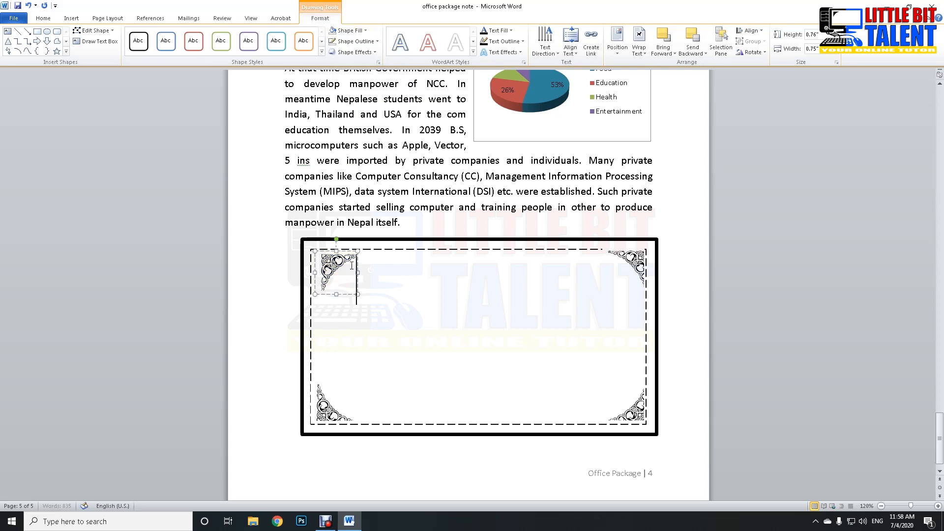
- Reposition the upper-left ornament so it sits snugly inside the dashed frame's upper-left corner
drag(346, 255, 334, 236)
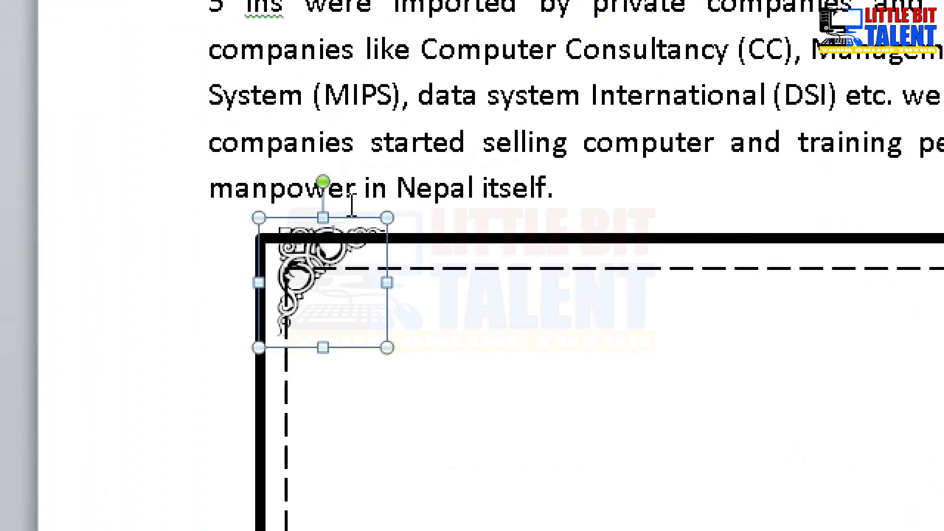
drag(351, 219, 385, 274)
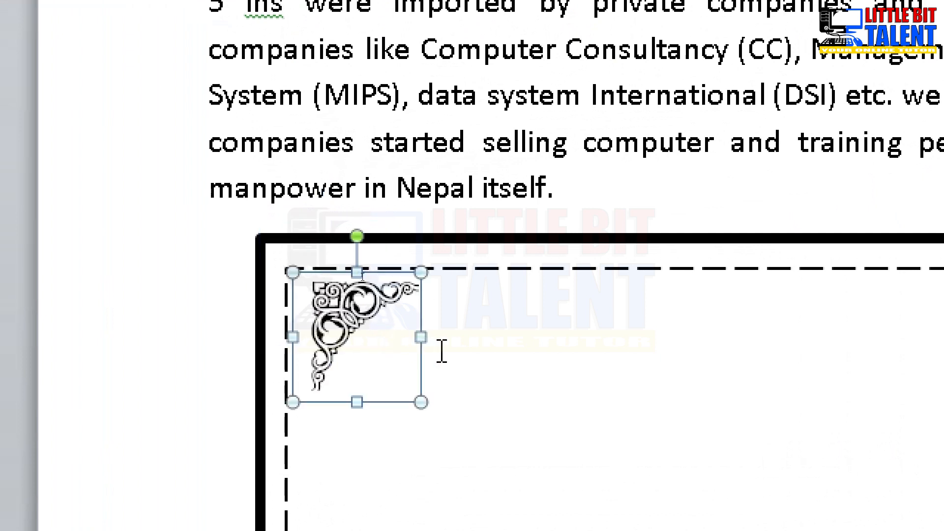
key(Left)
key(Left)
key(Left)
key(Left)
key(Left)
key(Left)
key(Up)
key(Up)
key(Up)
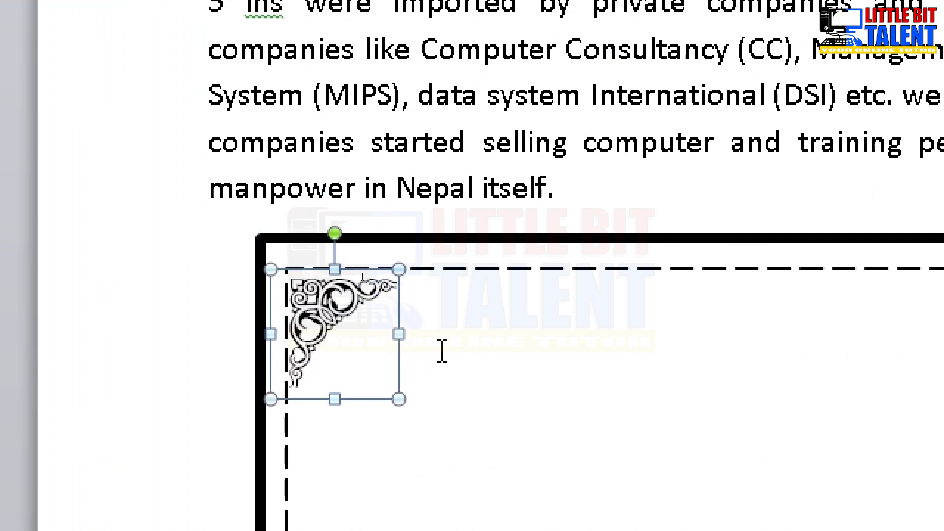
- Shift the lower-left ornament slightly left so it sits close against the dashed frame's edge
click(640, 389)
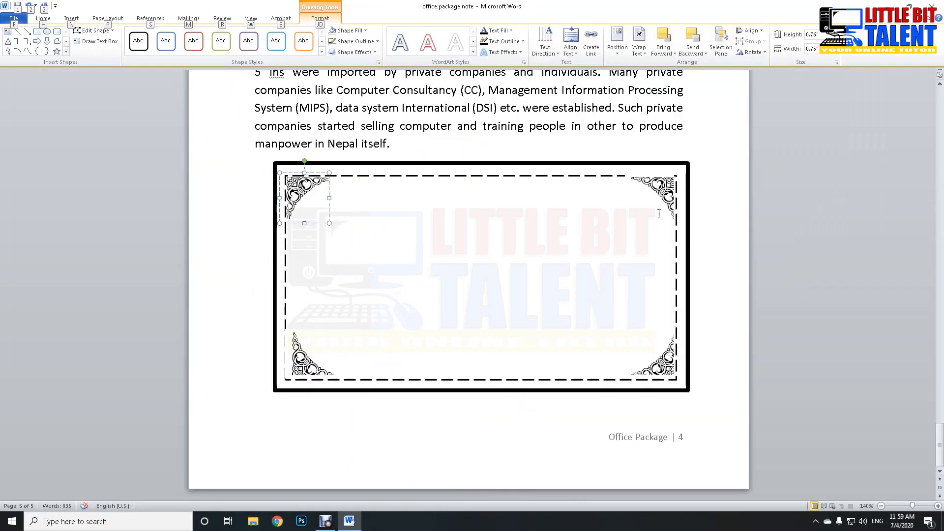
click(658, 220)
click(320, 193)
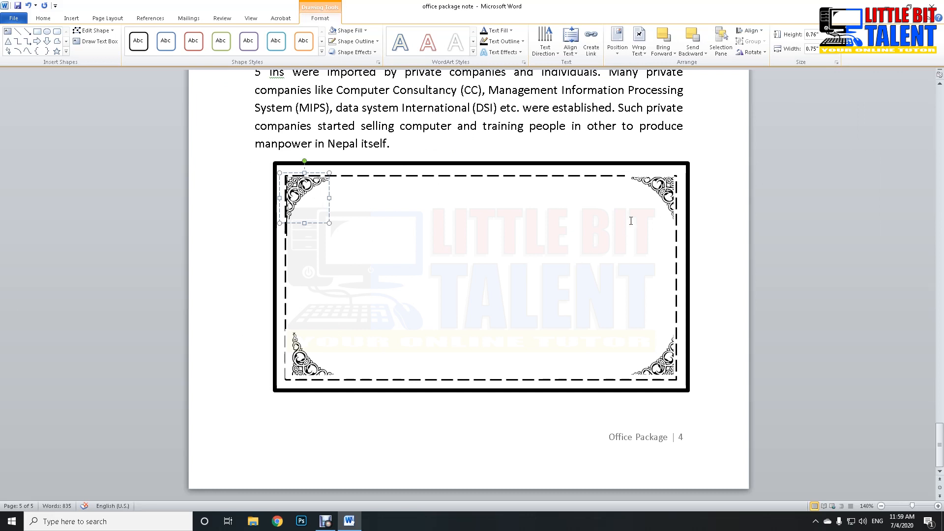
click(676, 222)
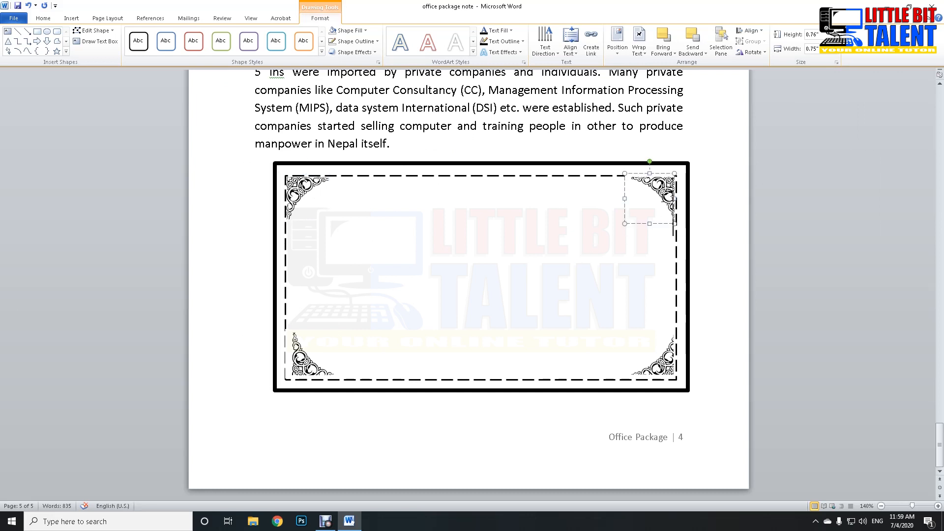
click(632, 361)
click(294, 361)
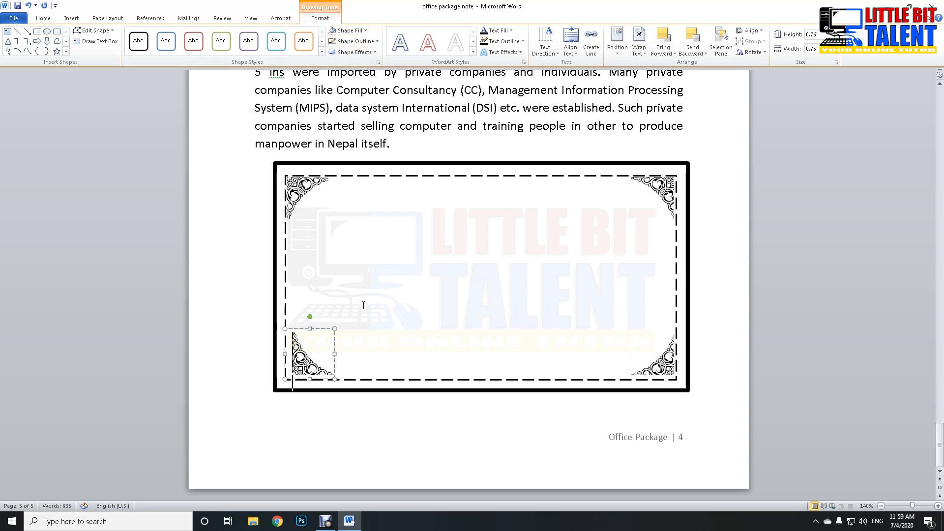
drag(335, 336, 332, 337)
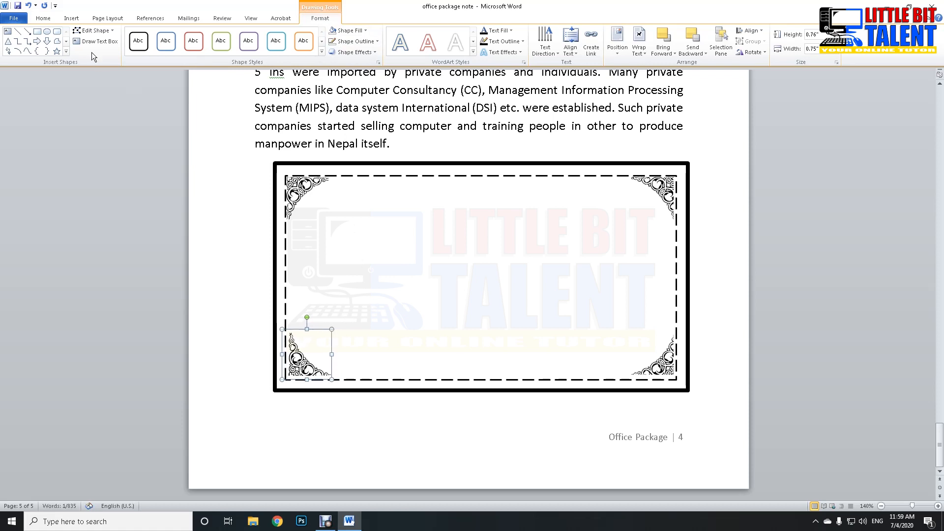
- Draw a text box about 2.72" wide and 0.38" high near the frame's upper centre and enter "Certificate" in it
click(71, 18)
click(418, 42)
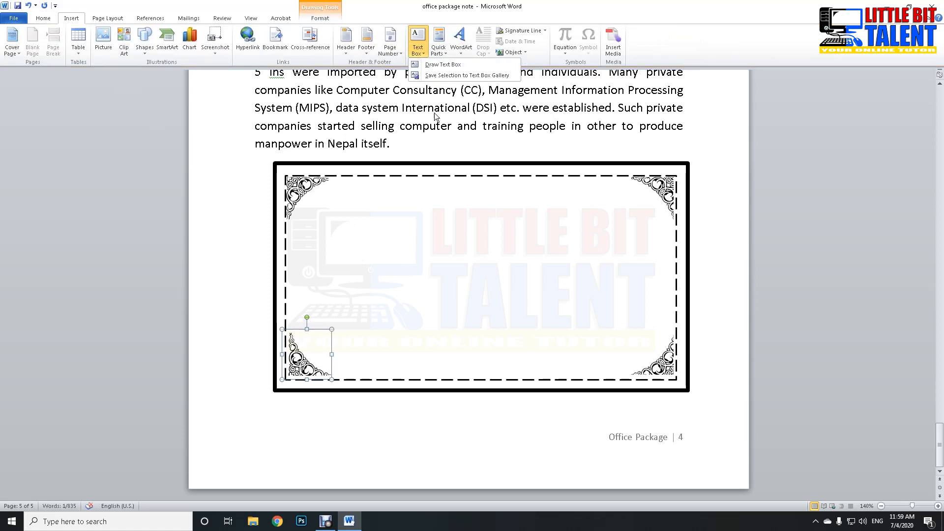
click(438, 65)
drag(400, 198, 579, 223)
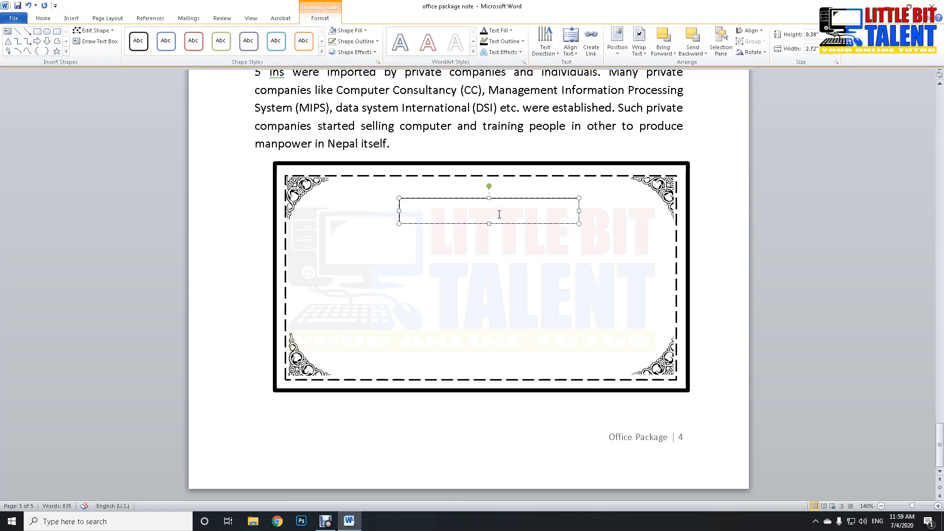
text(Certi)
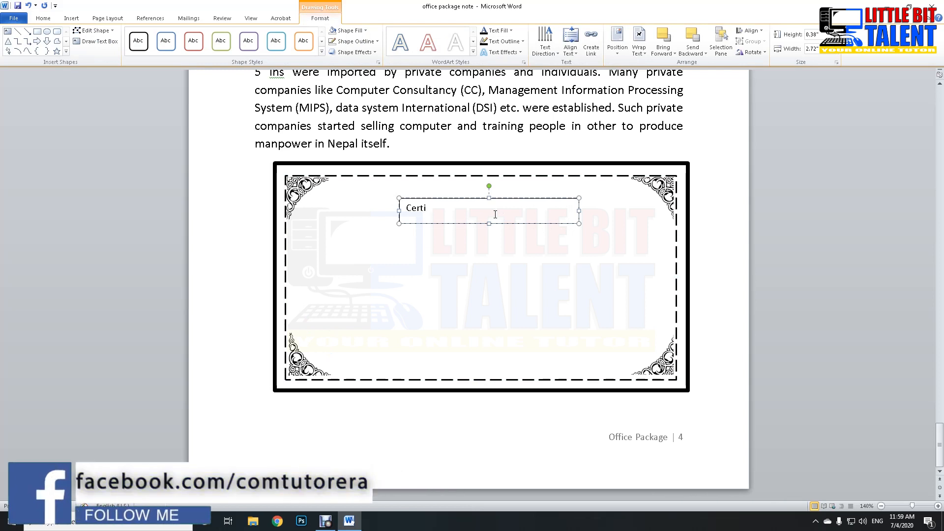
text(ficate)
- Enlarge the "Certificate" text by several font sizes and centre it in its text box
key(ctrl+a)
key(ctrl+shift+period)
key(ctrl+shift+period)
key(ctrl+shift+period)
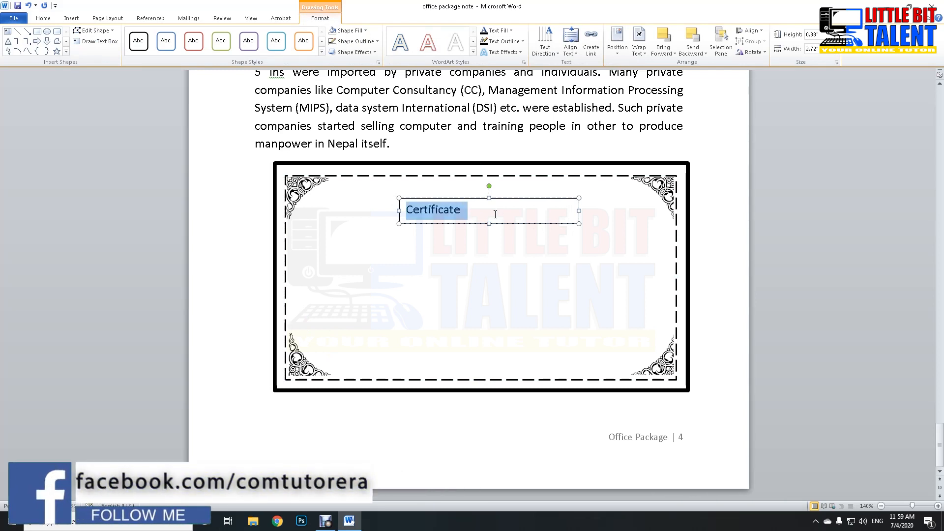
key(ctrl+e)
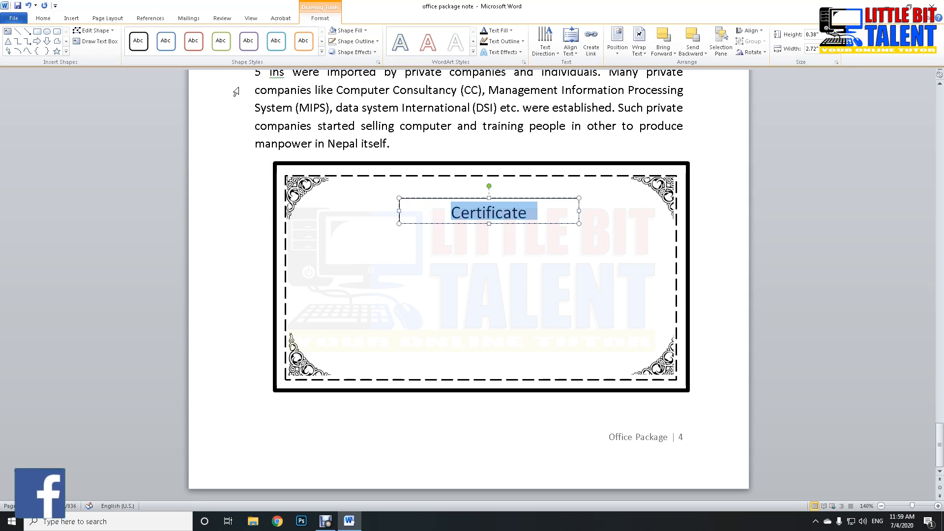
- Change the font of the "Certificate" title to Vivaldi
click(43, 18)
click(107, 35)
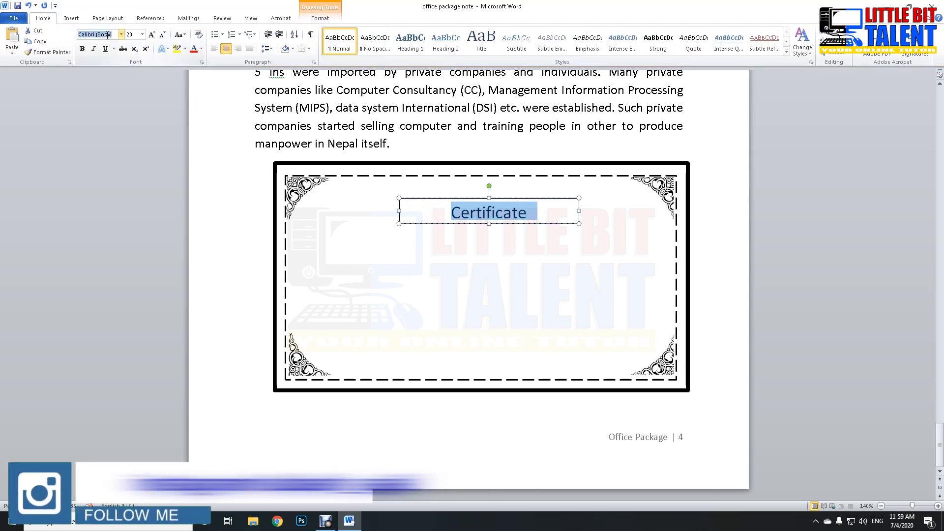
text(Vi)
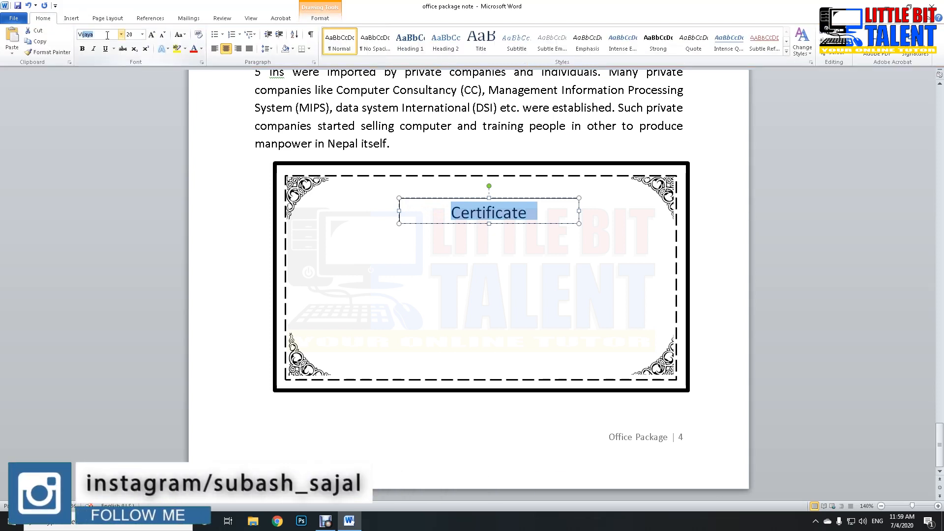
text(valdi)
key(Return)
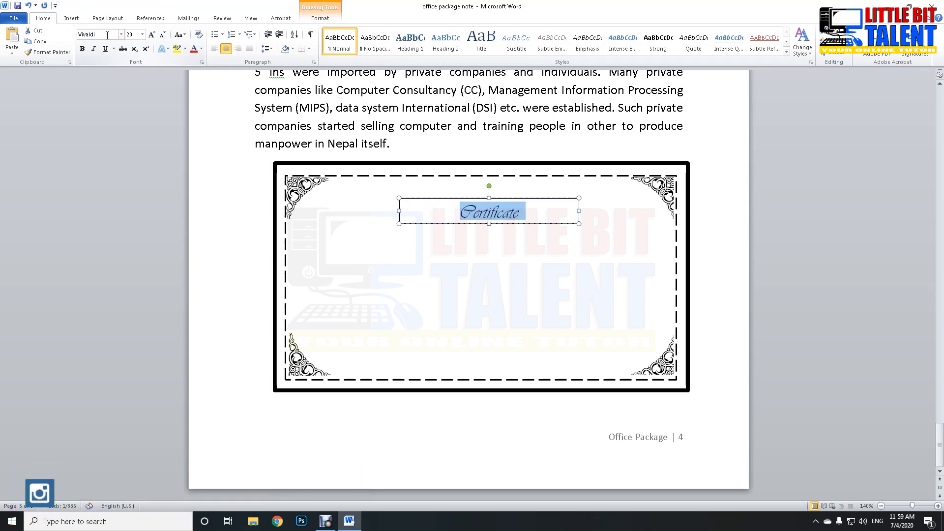
- Enlarge the "Certificate" title to 28 pt and resize its text box to about 2.59" wide and 0.6" high to fit
click(521, 211)
key(ctrl+a)
key(ctrl+shift+period)
key(ctrl+shift+period)
key(ctrl+shift+period)
key(ctrl+shift+period)
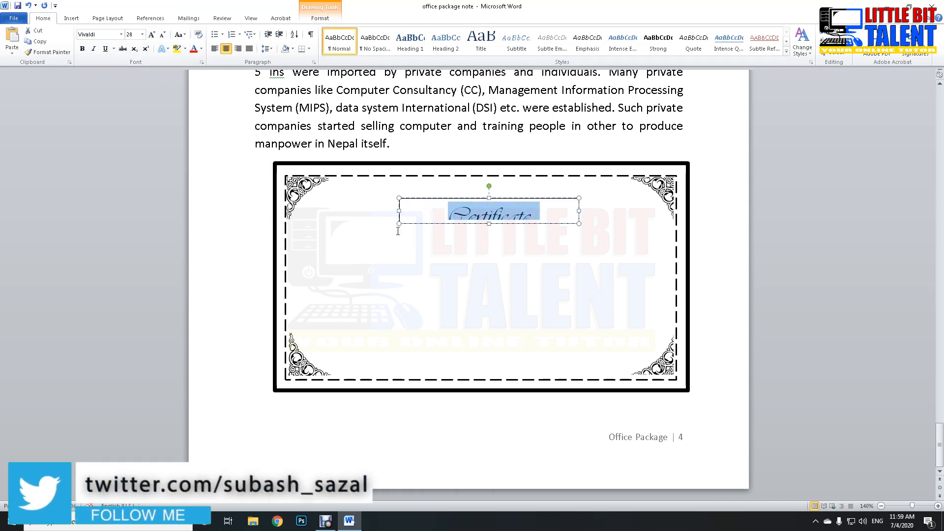
drag(398, 223, 408, 238)
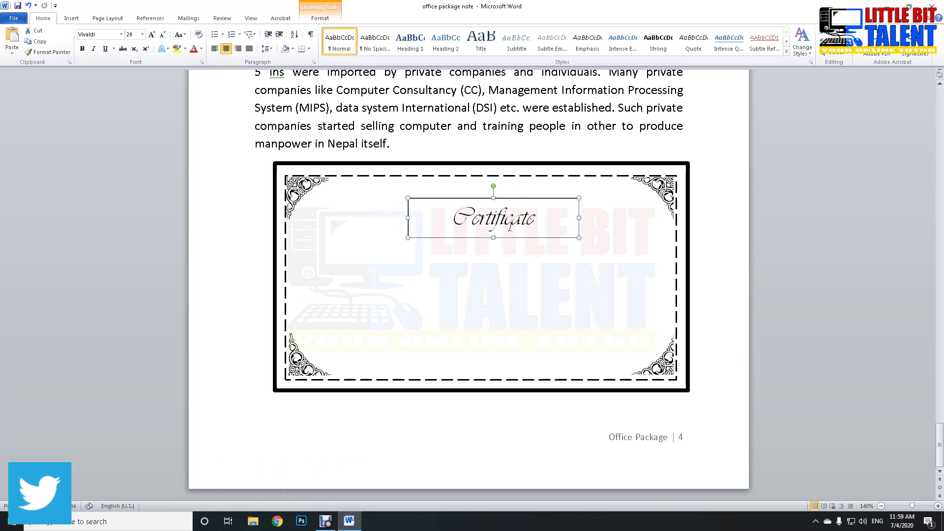
- Make the "Certificate" title bold and underlined
double_click(538, 219)
key(ctrl+u)
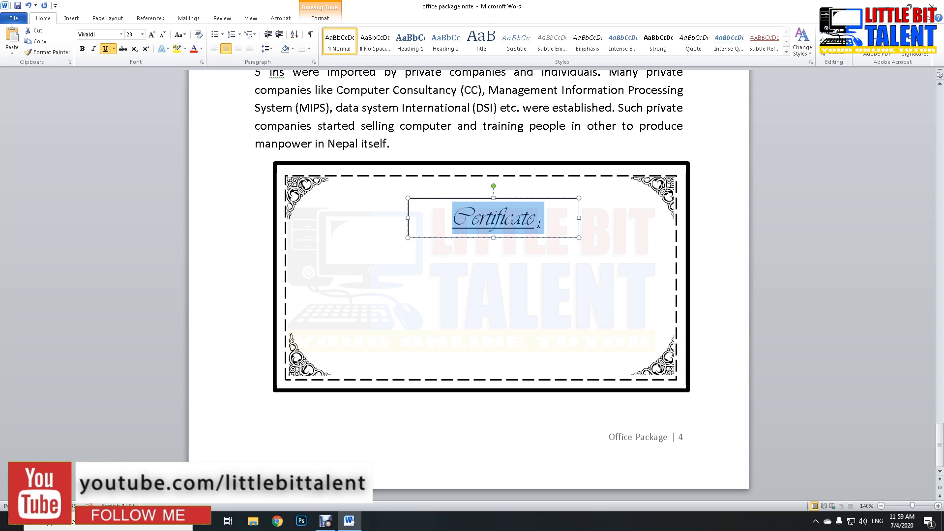
click(539, 223)
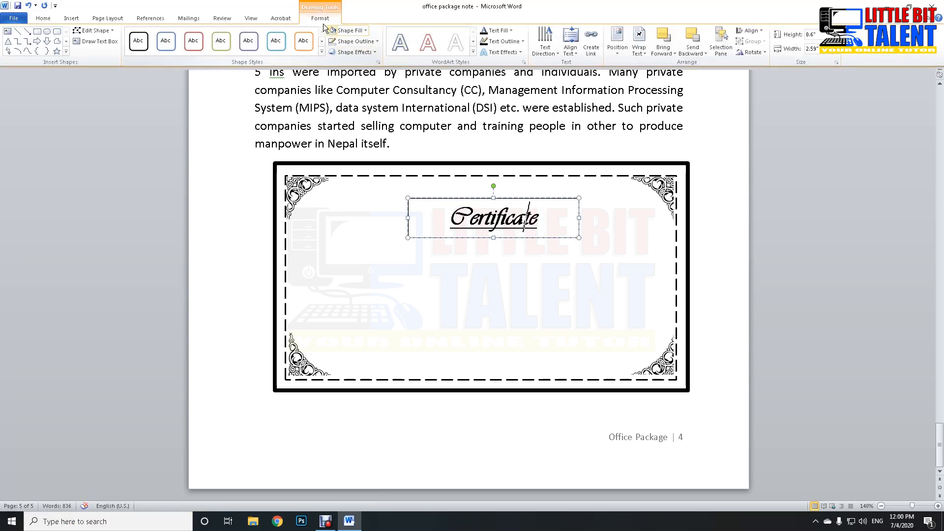
- Remove the outline and fill of the "Certificate" text box and shift it slightly left towards the frame's centre
click(357, 41)
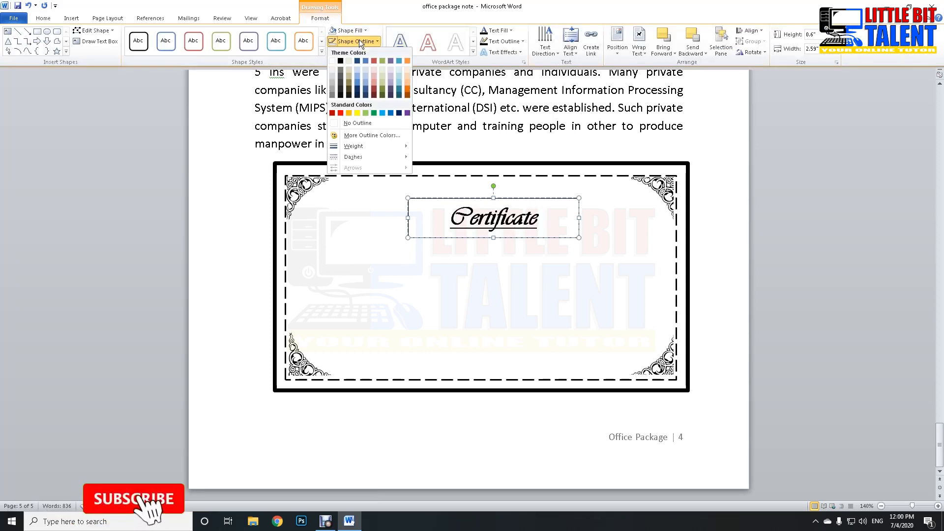
click(366, 124)
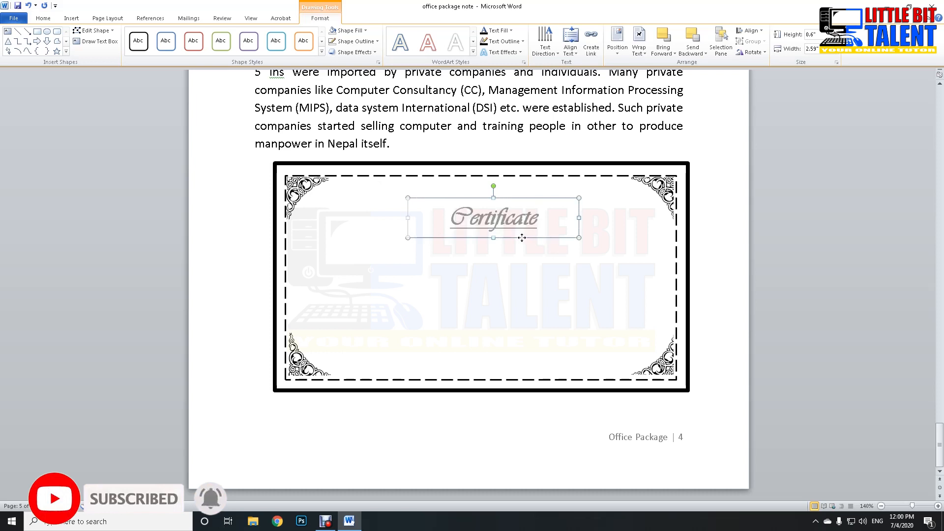
drag(522, 238, 501, 238)
click(347, 30)
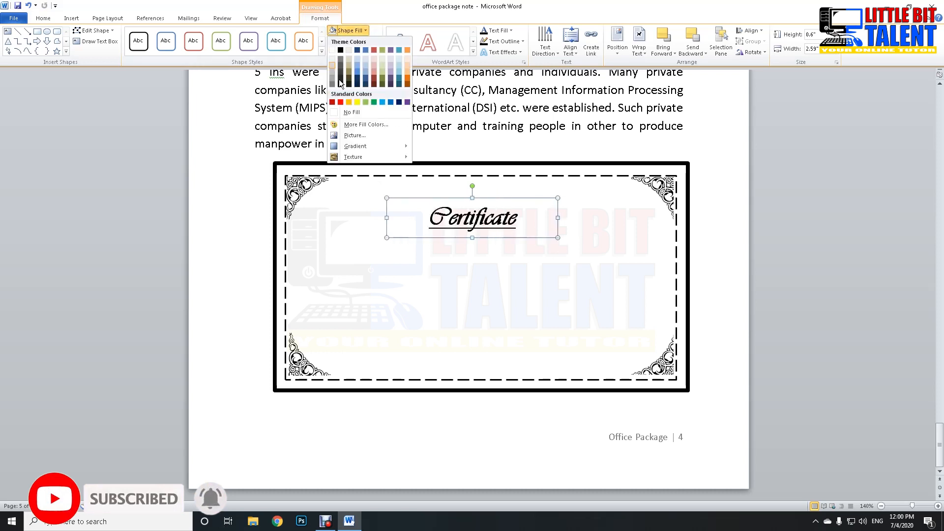
click(351, 113)
click(518, 228)
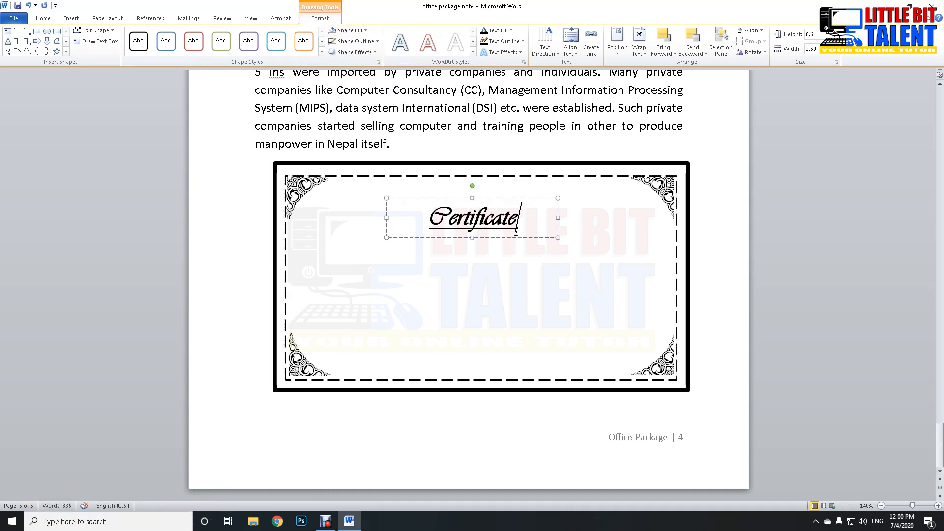
- Increase the "Certificate" title by one more font size increment, leaving the title box when done
key(ctrl+a)
key(ctrl+shift+period)
key(ctrl+shift+period)
key(ctrl+shift+comma)
click(582, 241)
click(543, 225)
click(533, 292)
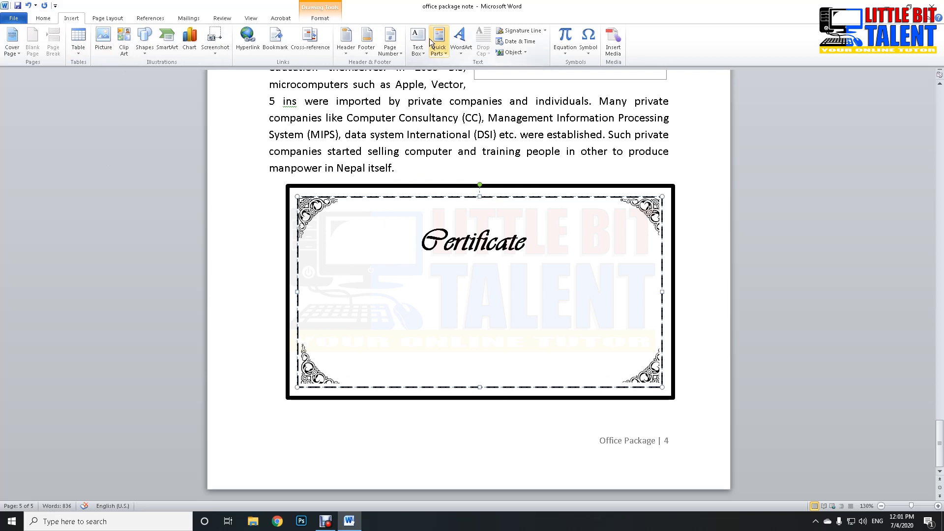
- Draw a wide text box below the title, fill it with =rand() sample text and delete the surplus text
click(390, 42)
drag(340, 273, 620, 341)
text(=rand())
key(Return)
drag(598, 299, 521, 319)
key(Delete)
- Add dotted blanks before "commands", after "so that you" and after "template" in the sample text, and justify the paragraph
drag(347, 282, 347, 334)
text(.....................)
click(482, 283)
text(.............................)
click(414, 309)
text(....................................)
key(ctrl+j)
- Remove the body text box's outline and resize the box to fit its paragraph
click(354, 41)
click(356, 129)
click(512, 170)
drag(620, 311, 607, 311)
drag(607, 307, 615, 306)
drag(470, 341, 470, 324)
- Duplicate the body text box, narrow the copy and replace its text with a centred "Manager"
key(ctrl+c)
key(ctrl+v)
drag(622, 306, 428, 306)
key(ctrl+a)
text(Manager)
key(ctrl+e)
- Make the "Manager" text box taller and tighten its line and paragraph spacing
drag(390, 368, 390, 387)
click(385, 366)
click(267, 49)
click(278, 60)
click(267, 49)
click(309, 158)
- Paste two copies of the "Manager" signature box and place them at the certificate's lower centre and lower right
key(ctrl+c)
key(ctrl+v)
drag(415, 373, 624, 362)
key(ctrl+v)
drag(495, 351, 507, 351)
click(426, 424)
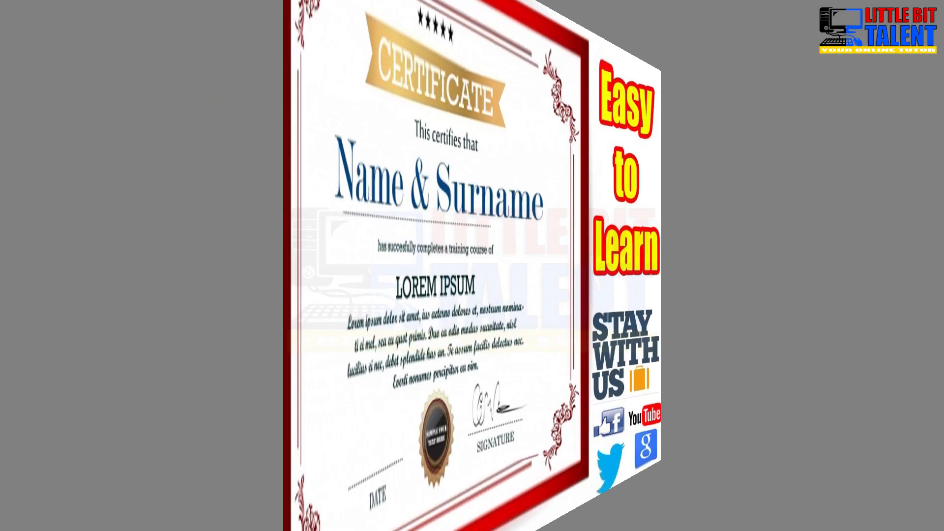
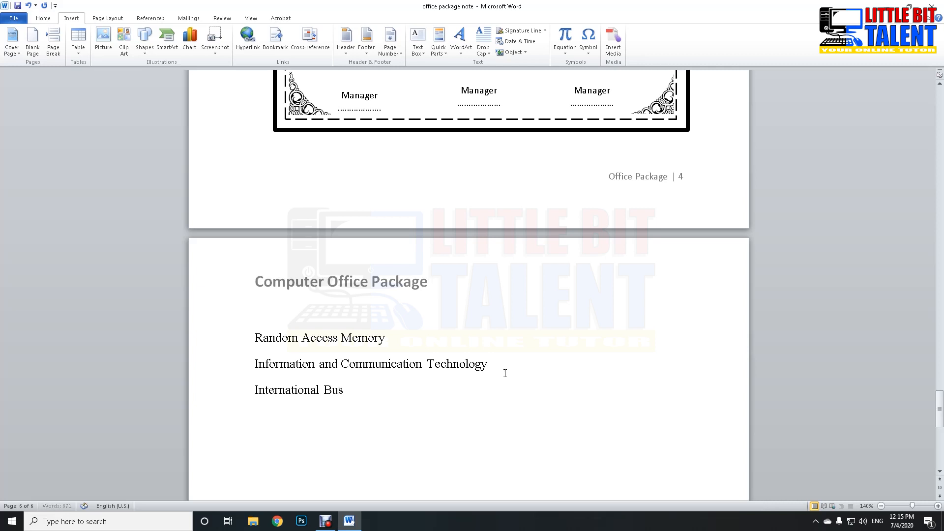
- Complete the third line on the last page as "International Business Machine"
text(ness Machine)
scroll(448, 435, up, 12)
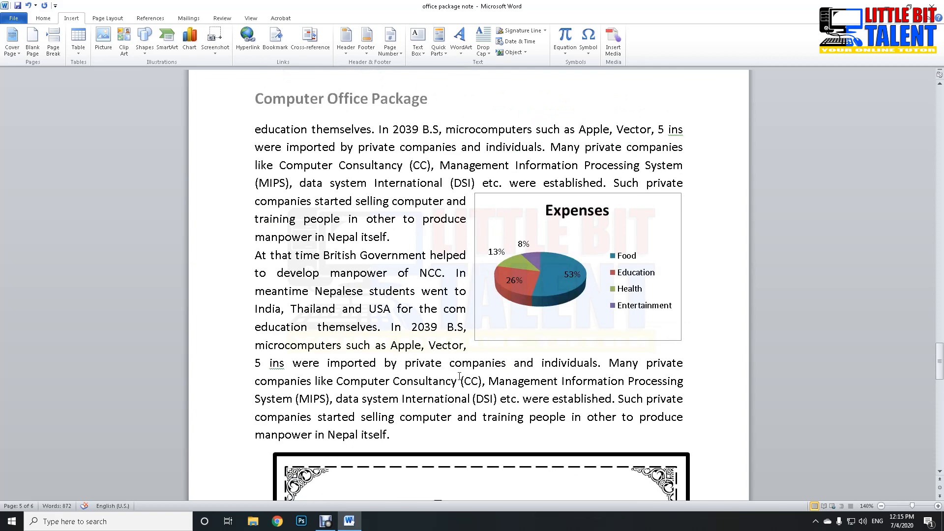
scroll(460, 376, down, 12)
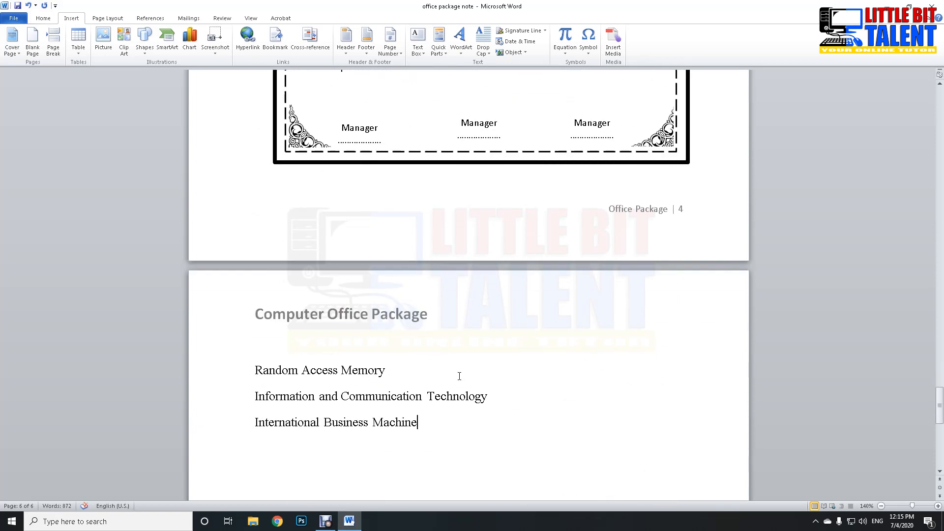
scroll(455, 370, down, 1)
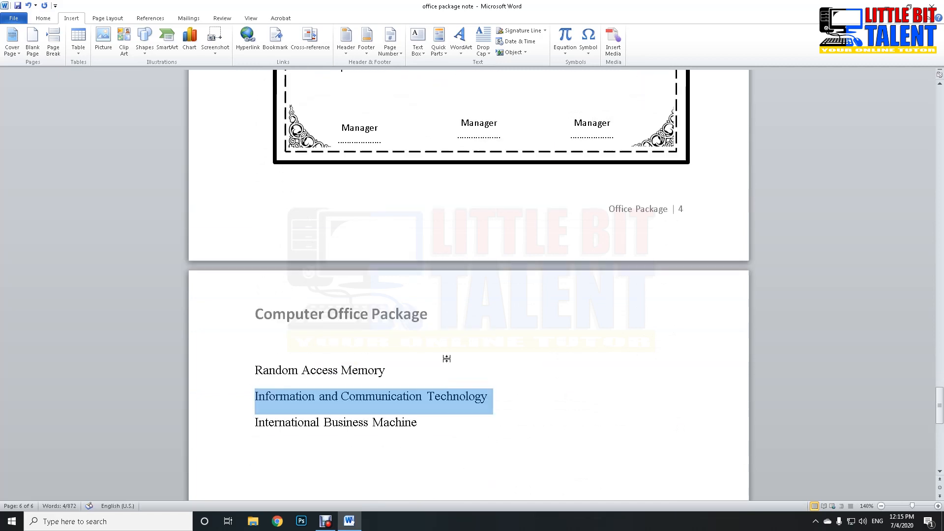
- Select the "Information and Communication Technology" line and start saving it to the Quick Part Gallery
scroll(446, 358, up, 10)
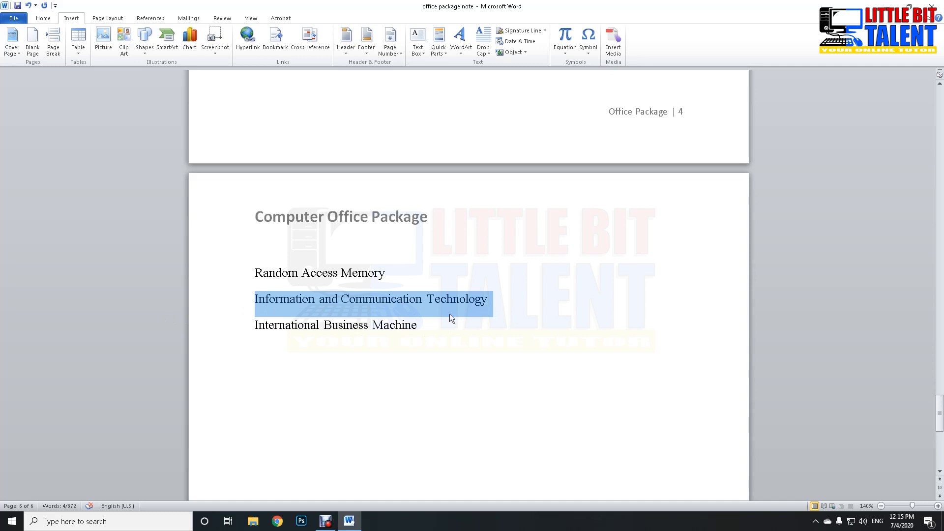
drag(491, 300, 296, 300)
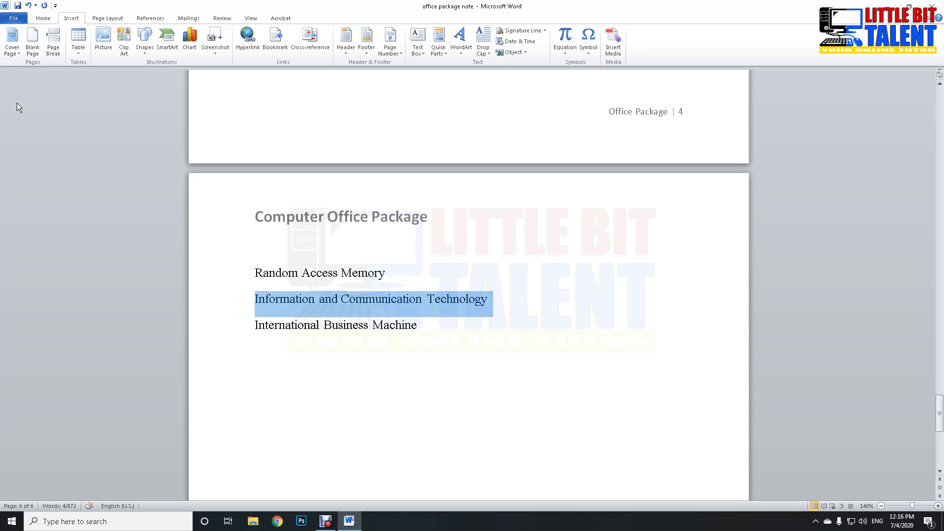
click(440, 47)
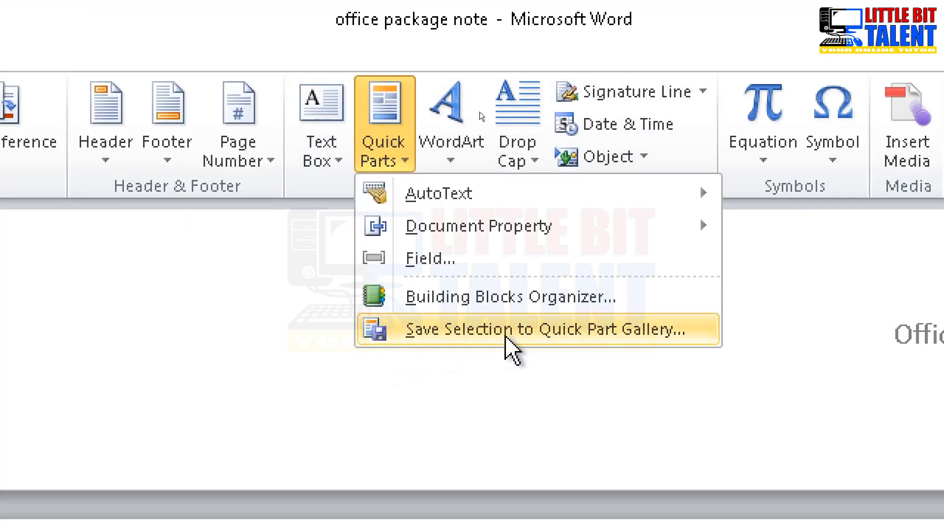
click(612, 331)
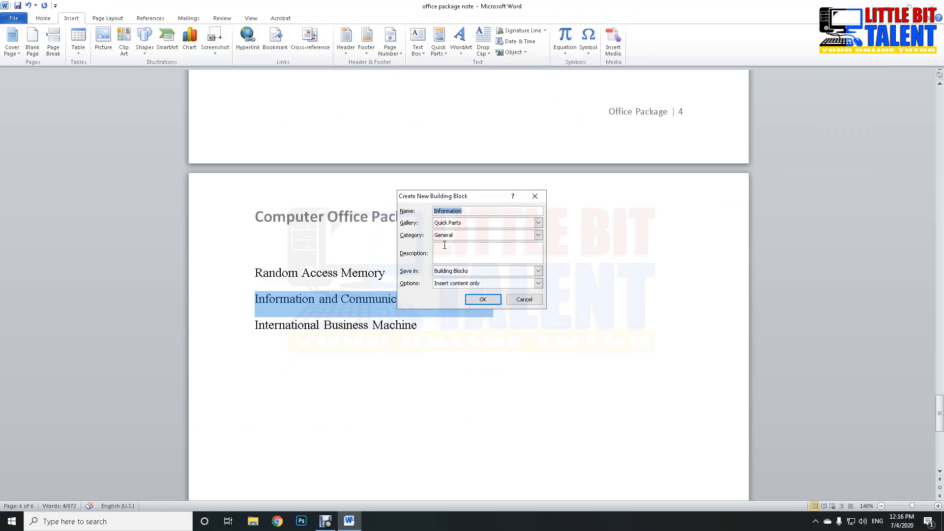
drag(448, 200, 556, 209)
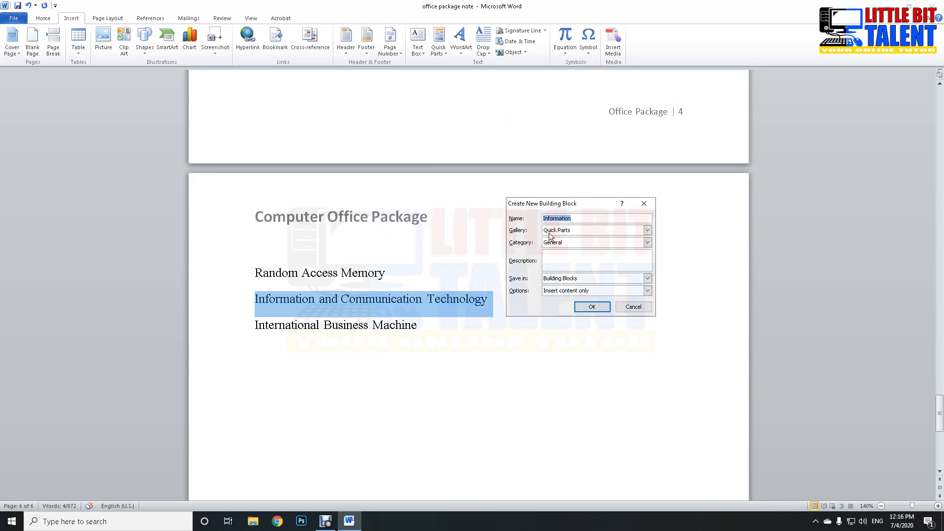
- Name the building block ICT, with Quick Parts as gallery and General as category, and save it
click(572, 231)
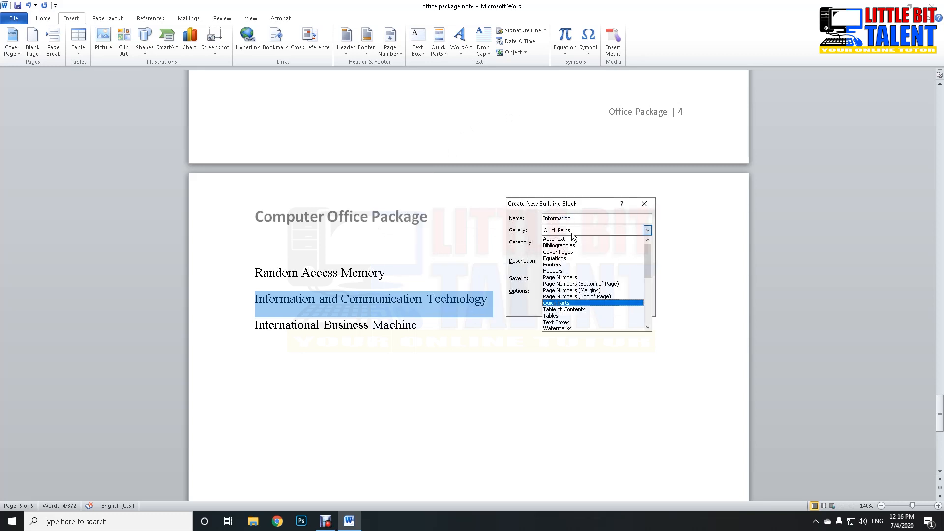
click(569, 303)
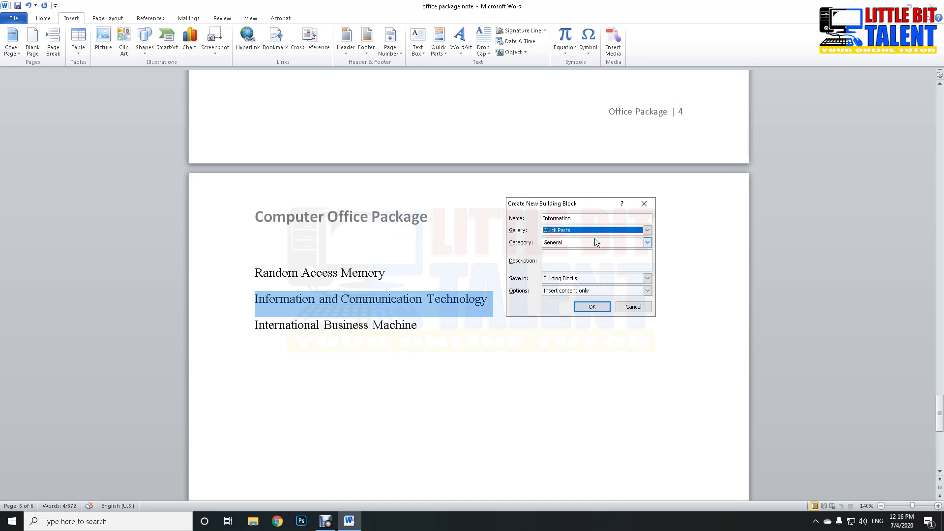
click(562, 242)
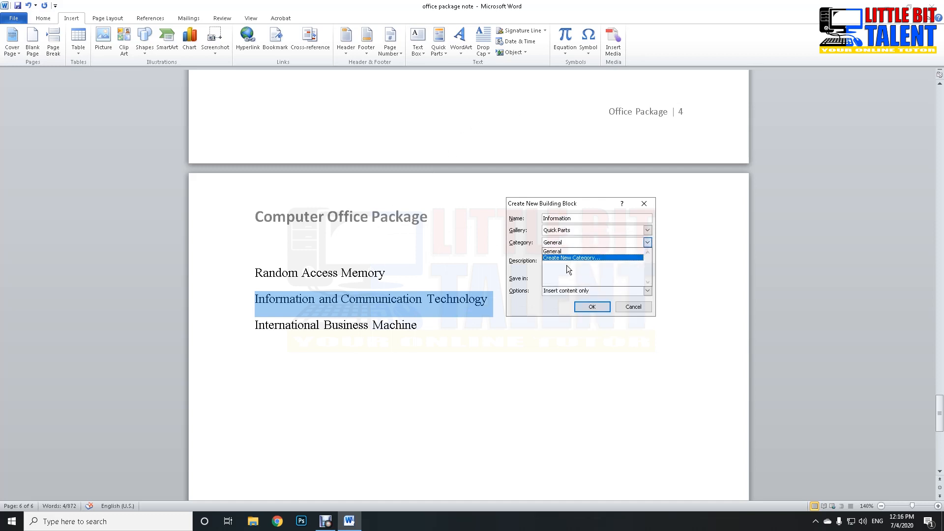
click(576, 251)
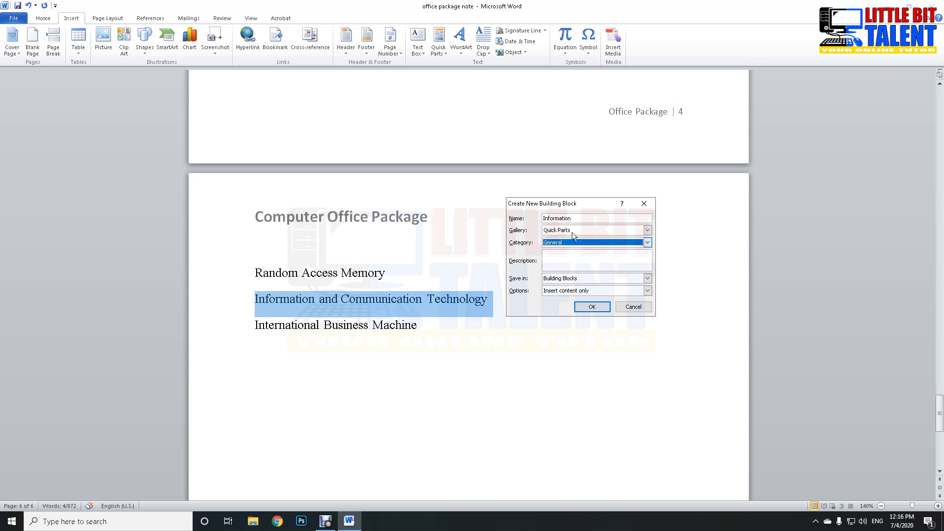
click(573, 219)
double_click(574, 219)
key(BackSpace)
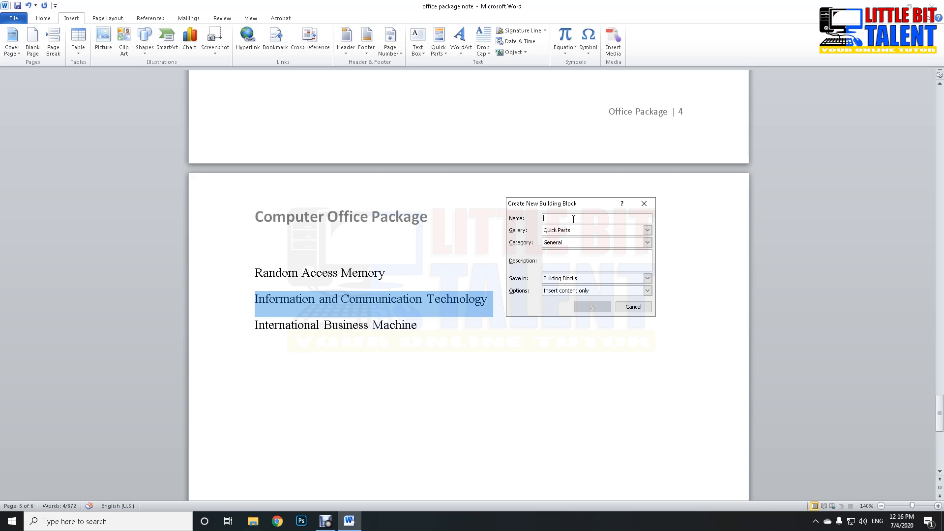
text(ICT)
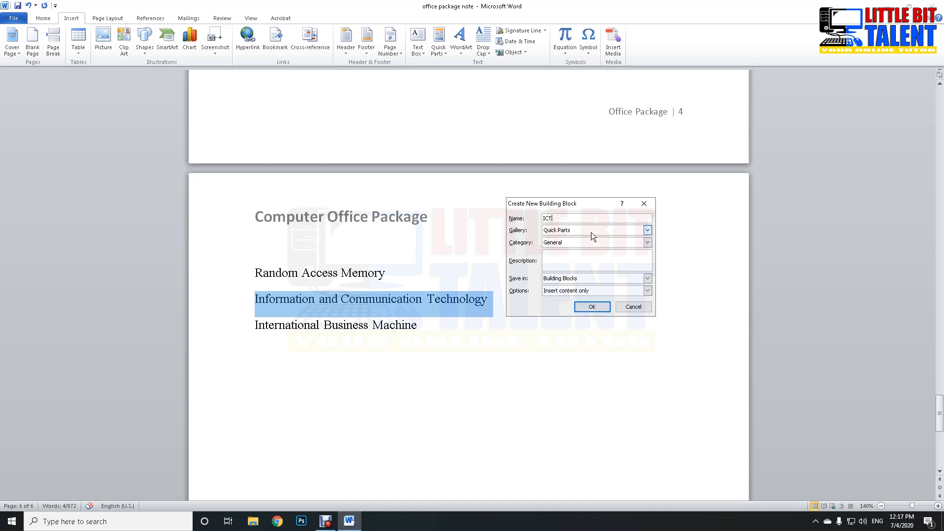
click(592, 306)
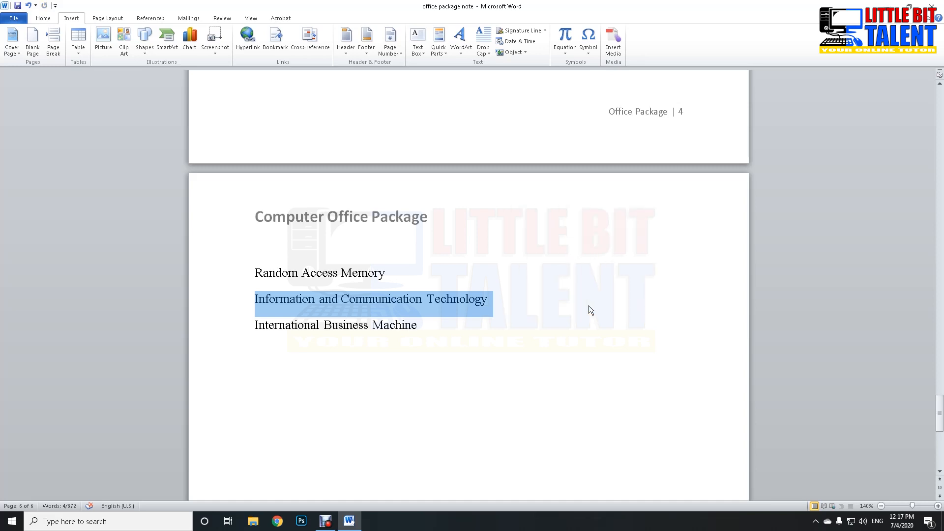
- Enter "ict" after "manpower in Nepal itself." on the page numbered 3 and expand it into the saved building block
click(516, 336)
scroll(468, 338, up, 20)
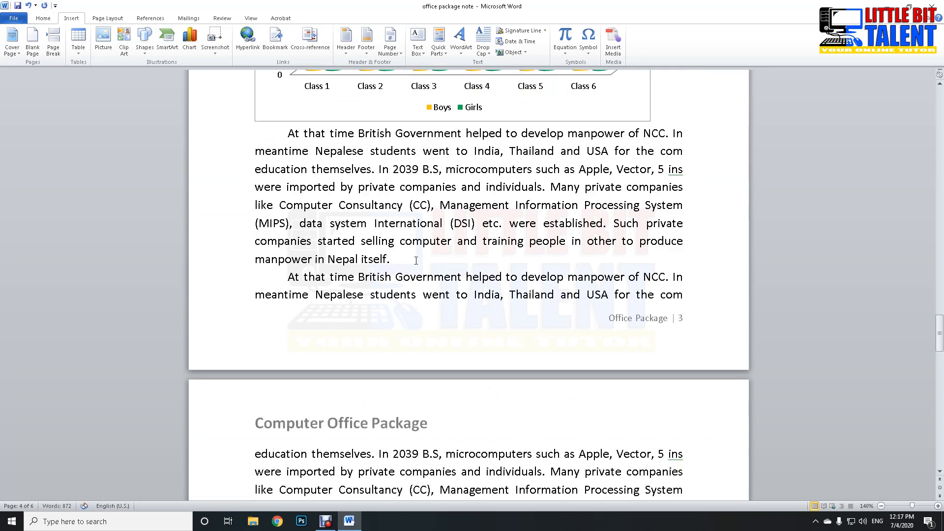
click(416, 261)
text(ict)
scroll(402, 254, up, 6)
scroll(397, 186, up, 2)
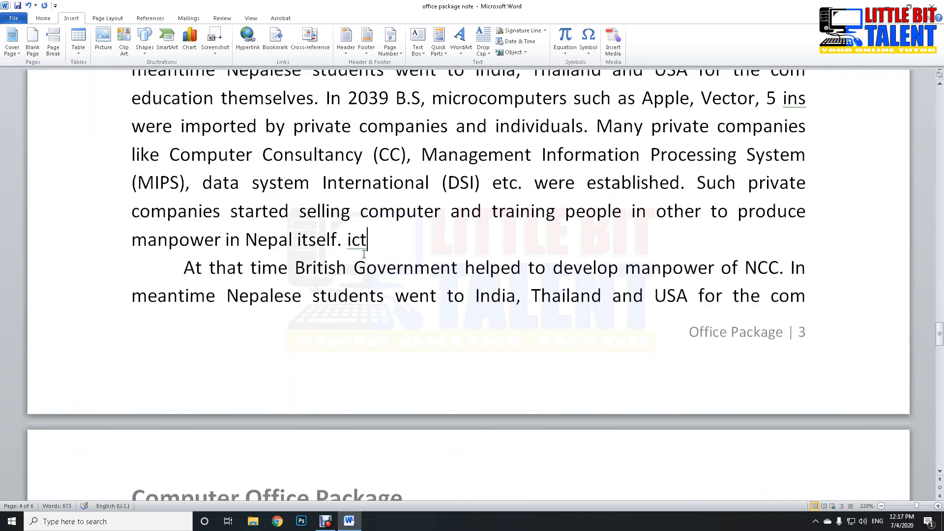
key(BackSpace)
key(BackSpace)
key(BackSpace)
text(ict)
click(353, 239)
click(356, 238)
key(F3)
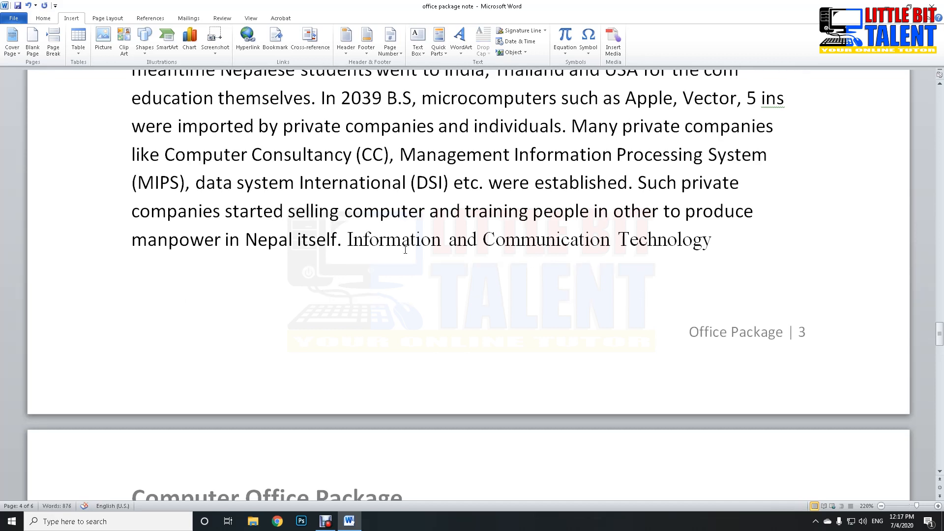
drag(347, 240, 505, 254)
drag(589, 257, 699, 251)
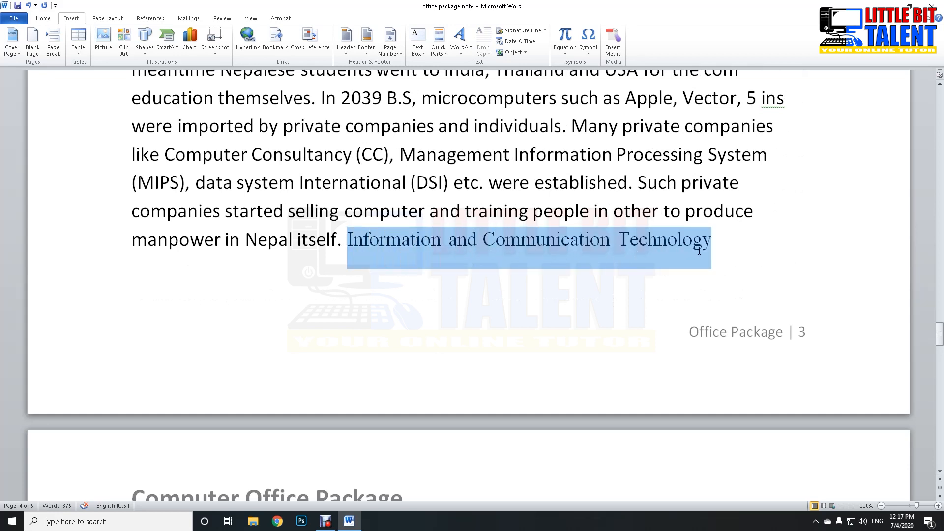
click(526, 252)
- Enter "ict" two lines below "International Business Machine" on the last page and expand it into the saved building block
scroll(426, 316, down, 5)
scroll(425, 315, down, 15)
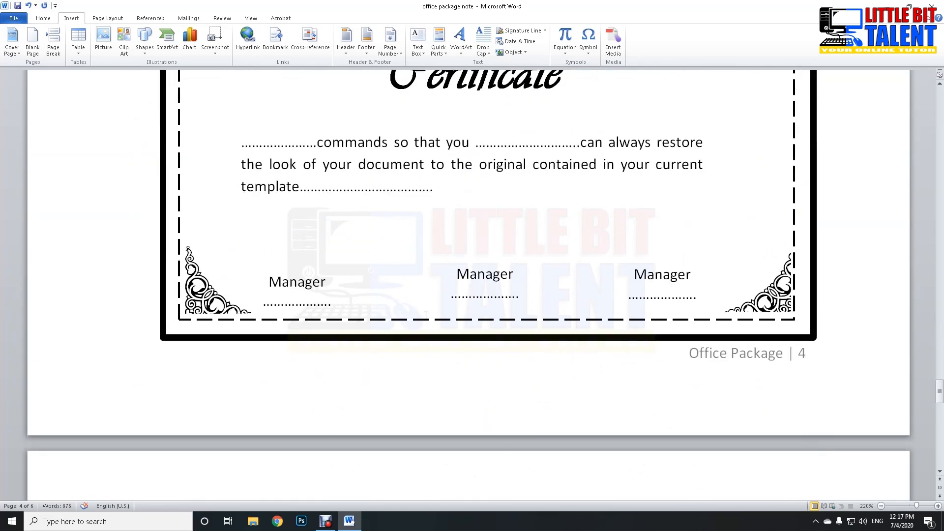
click(241, 250)
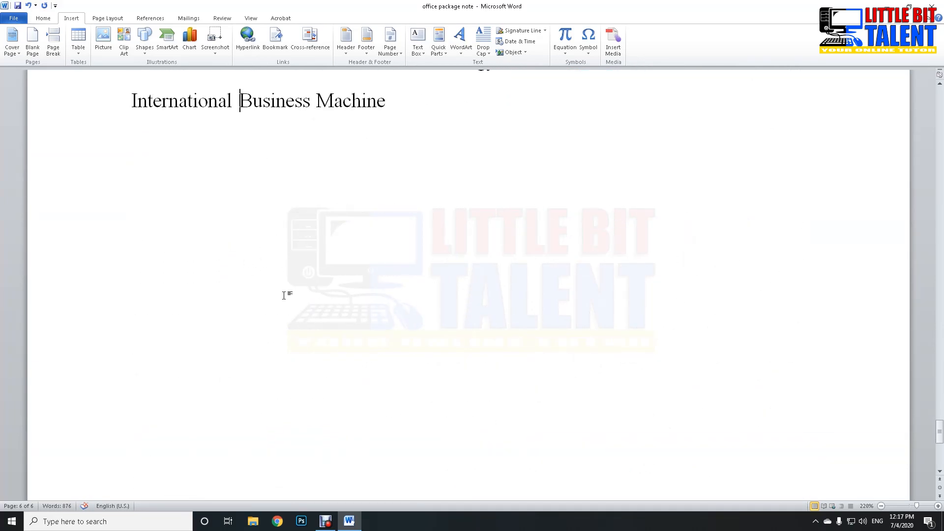
scroll(413, 264, up, 3)
click(416, 266)
key(Return)
key(Return)
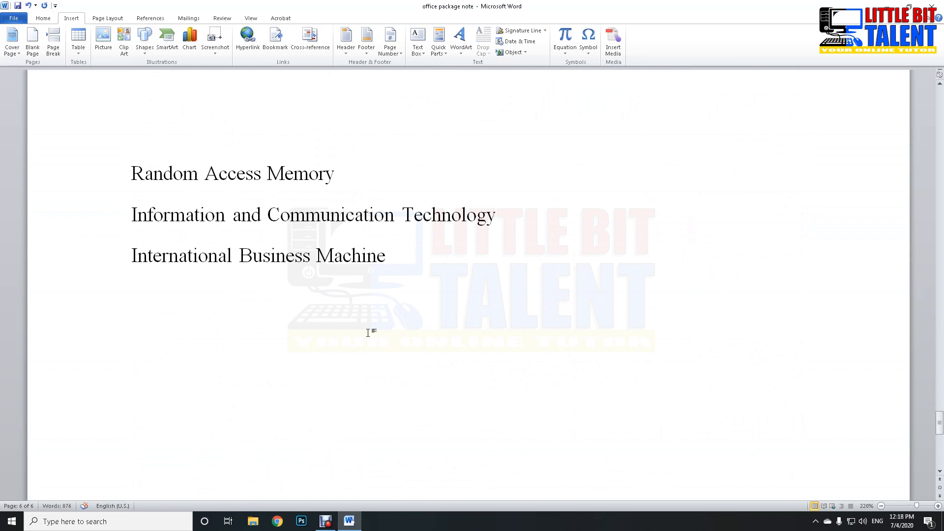
text(ict)
key(Return)
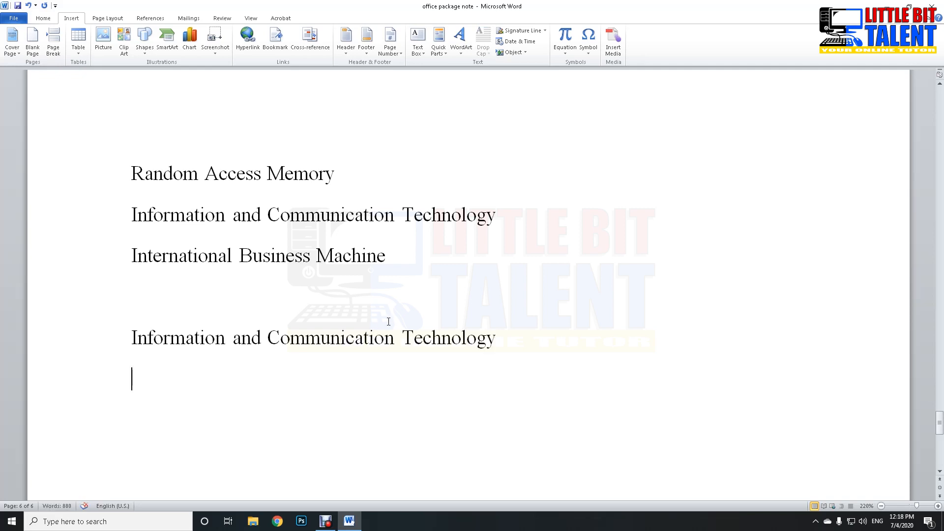
- Save the "Random Access Memory" line to the Quick Part Gallery as a building block named RAM
scroll(312, 204, up, 1)
drag(344, 226, 161, 228)
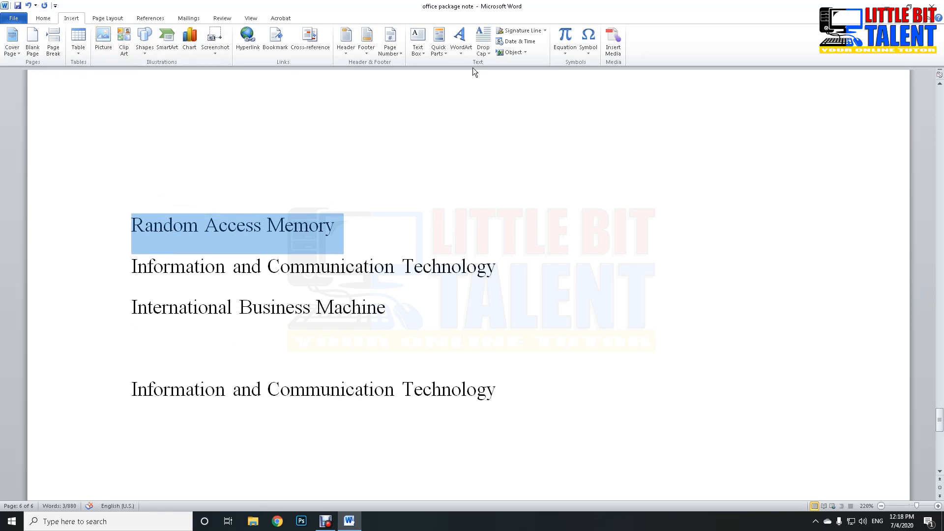
click(446, 51)
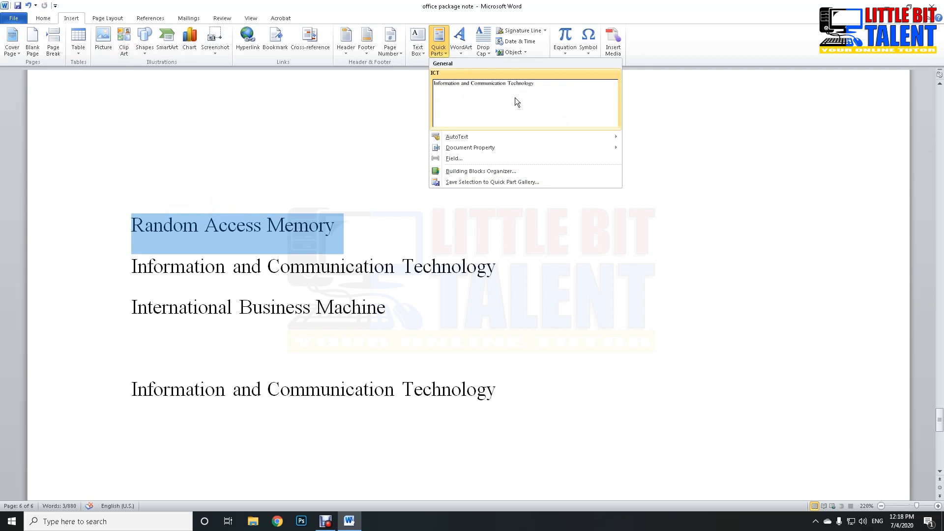
click(464, 181)
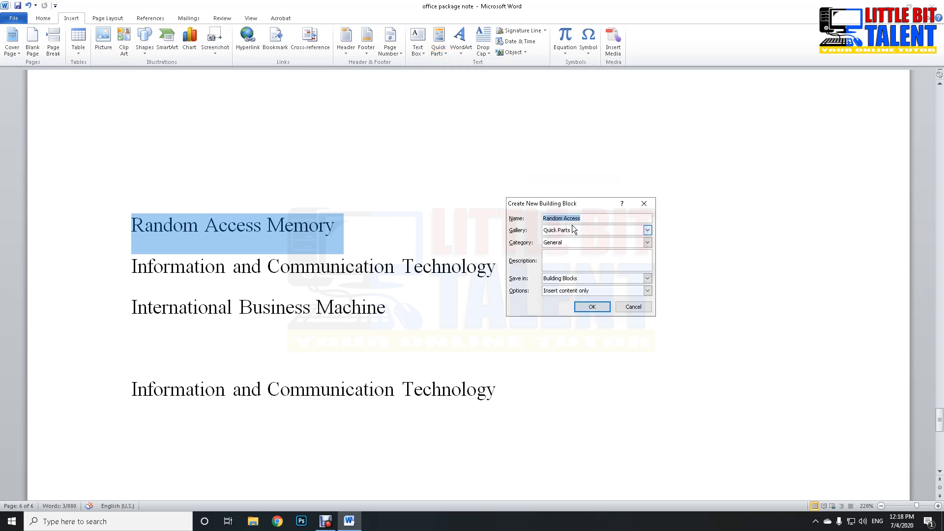
text(RAM)
click(592, 307)
- Enter "ram" below the inserted "Information and Communication Technology" line and expand it into the saved building block
scroll(311, 255, down, 3)
scroll(221, 261, up, 3)
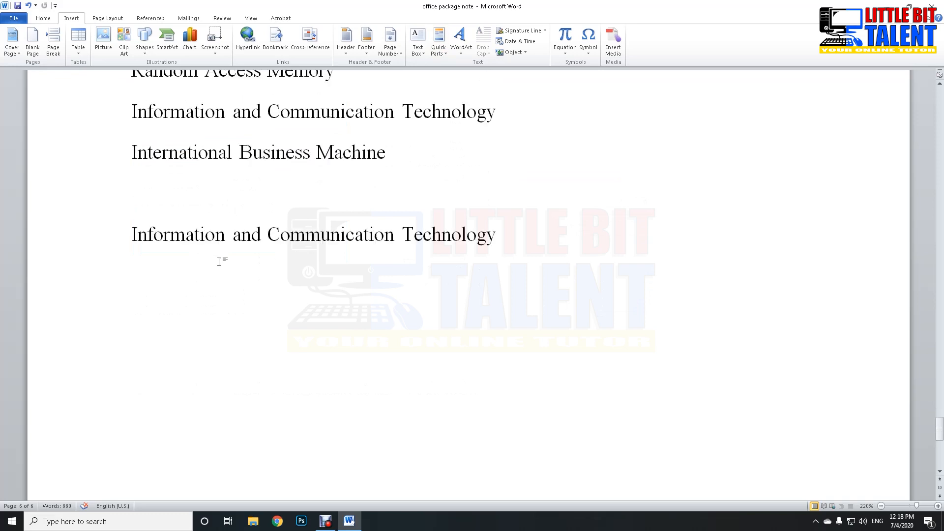
text(ram)
key(Left)
key(End)
key(Return)
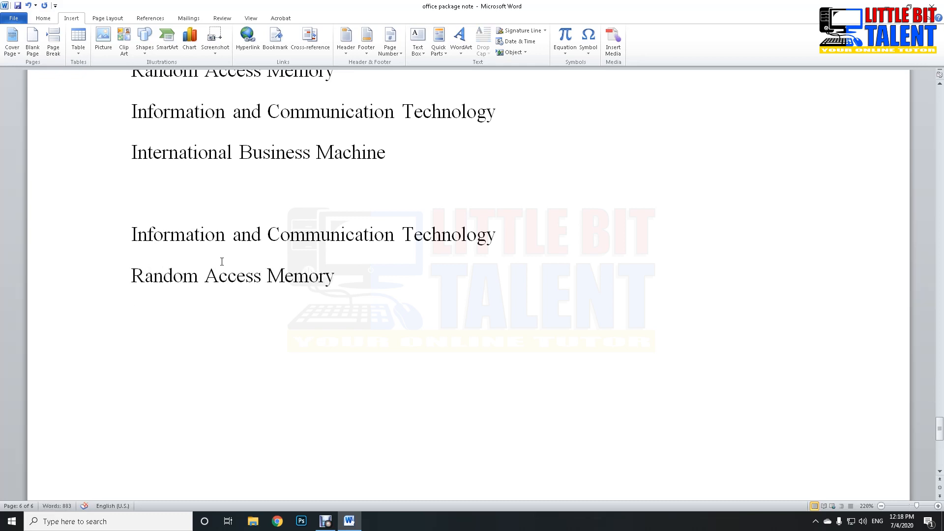
- Undo the expansion of "ram" and add a run of filler letters after it
key(ctrl+z)
key(ctrl+z)
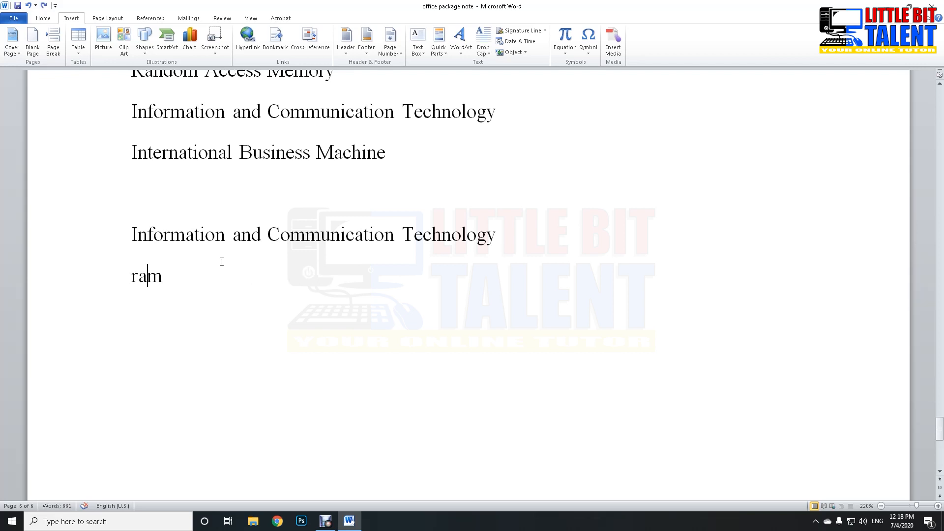
key(Right)
text(sdfkgjsdflkgjsdfl)
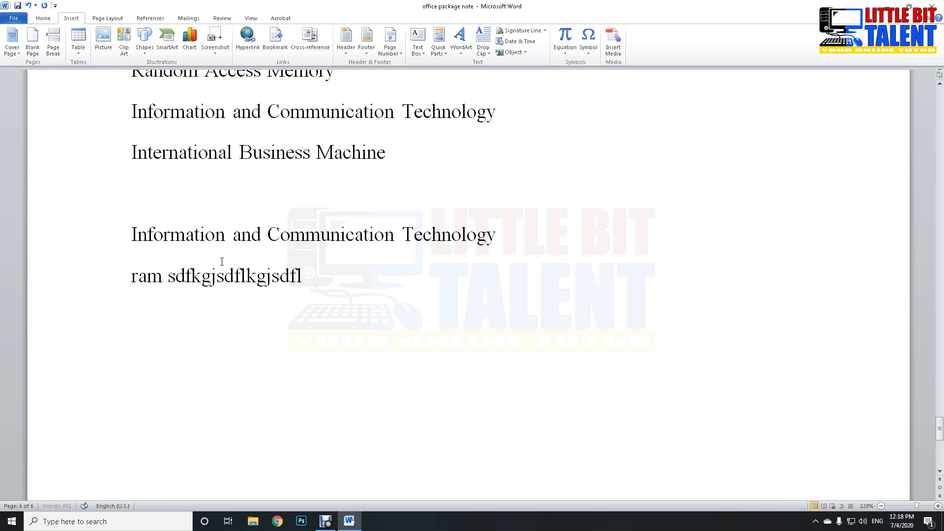
text(kgjsdlfkgjsldkfgsdflgkjsdflkg)
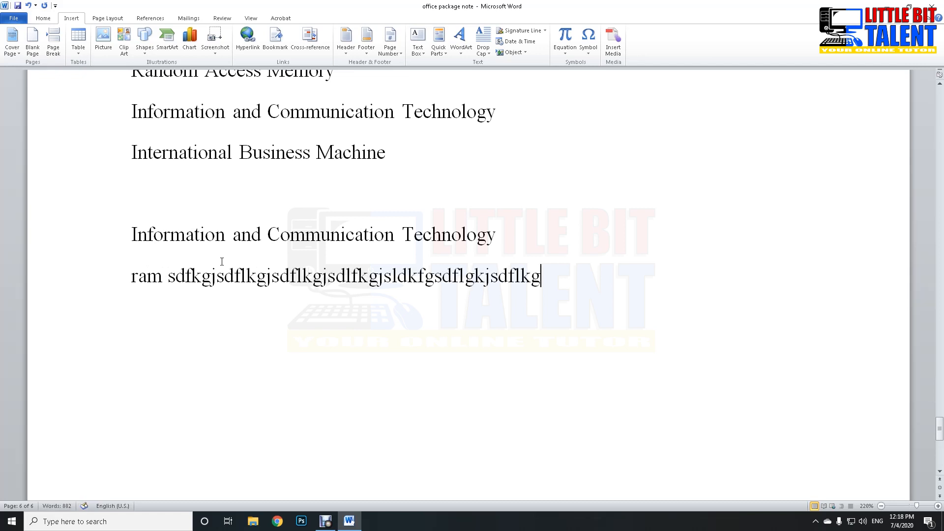
- Delete the filler letters after "ram" and expand the abbreviation into its building block again
key(shift+Left)
key(shift+Left)
key(shift+Left)
key(shift+Left)
key(shift+Left)
key(shift+Left)
key(shift+Left)
key(shift+Left)
key(shift+Left)
key(shift+Left)
key(shift+Left)
key(shift+Left)
key(shift+Left)
key(shift+Left)
key(shift+Left)
key(shift+Left)
key(shift+Left)
key(shift+Left)
key(shift+Left)
key(shift+Left)
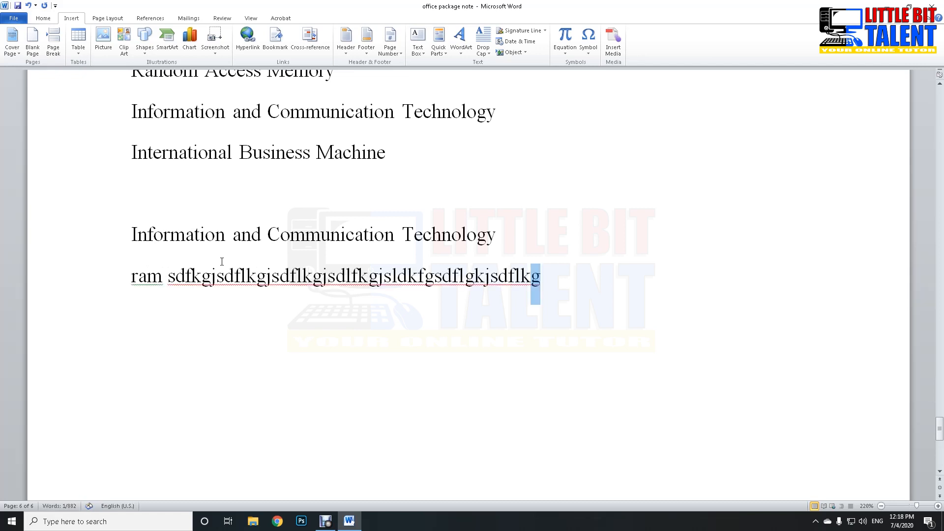
key(shift+Left)
key(shift+Left)
key(shift+Left)
key(shift+Left)
key(shift+Left)
key(shift+Left)
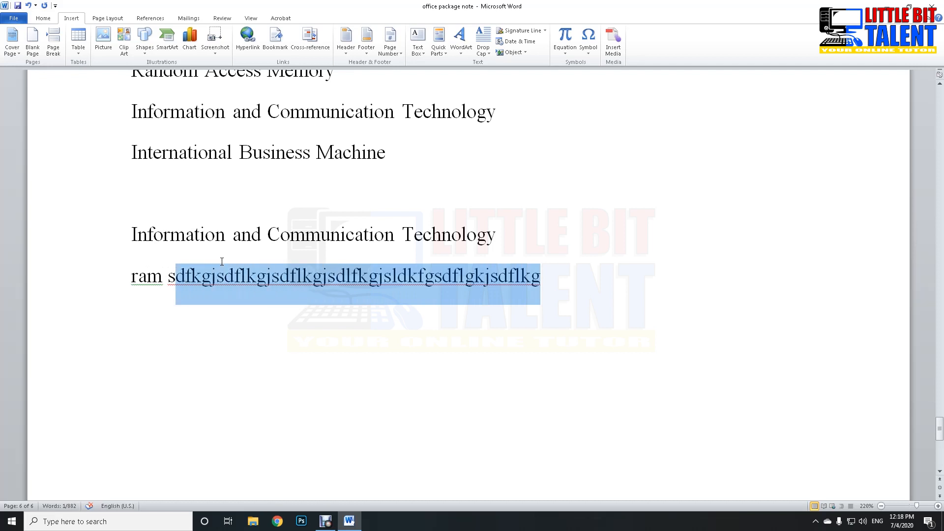
key(BackSpace)
key(Left)
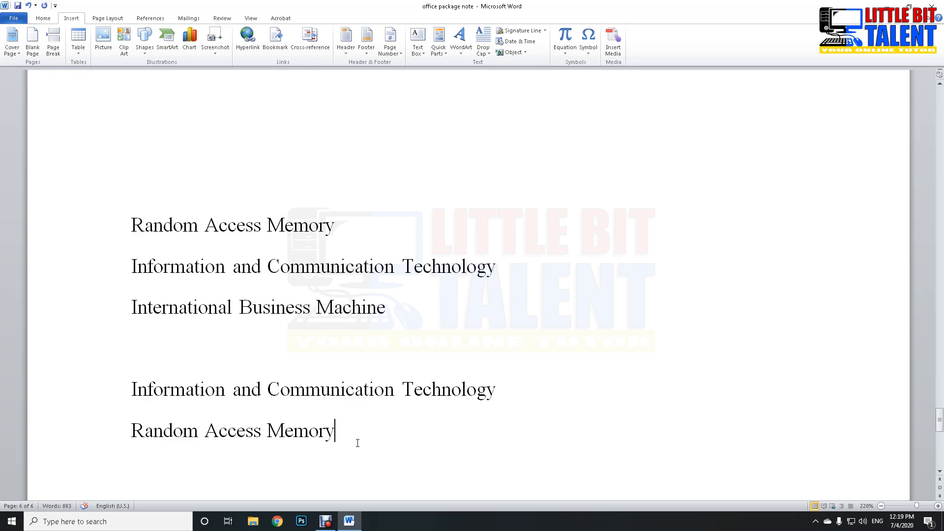
- Replace the practice phrases on the last page with generated sample text, keeping only the "On the Insert tab" paragraph
drag(344, 438, 139, 234)
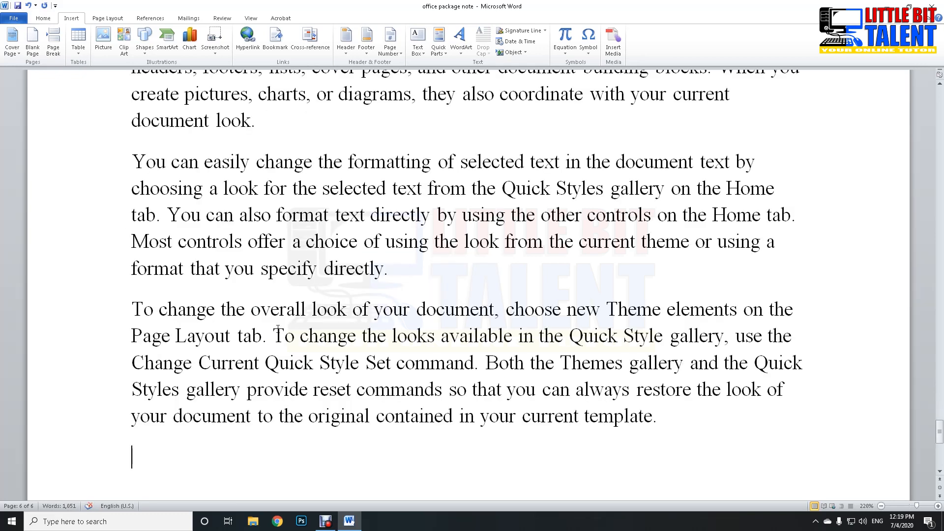
key(alt)
scroll(295, 319, up, 11)
scroll(341, 344, down, 2)
scroll(352, 353, up, 5)
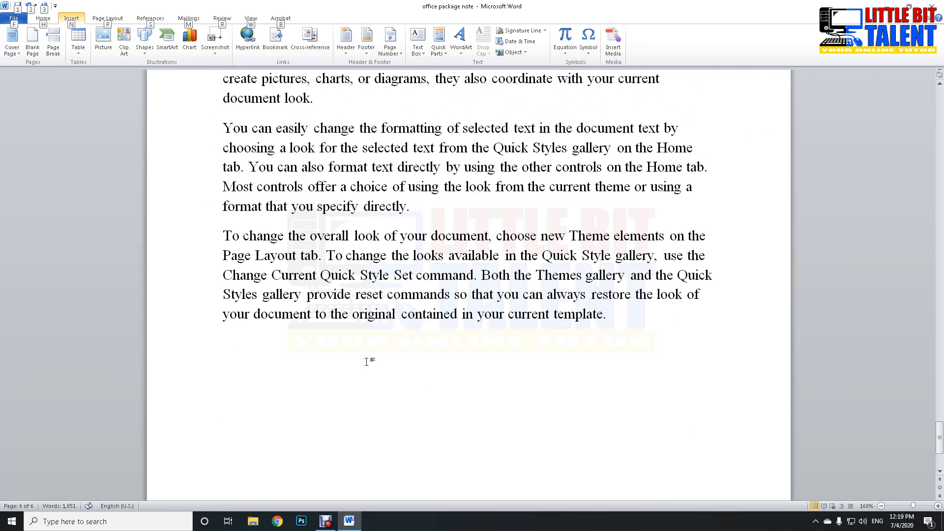
scroll(351, 353, up, 3)
drag(622, 470, 196, 291)
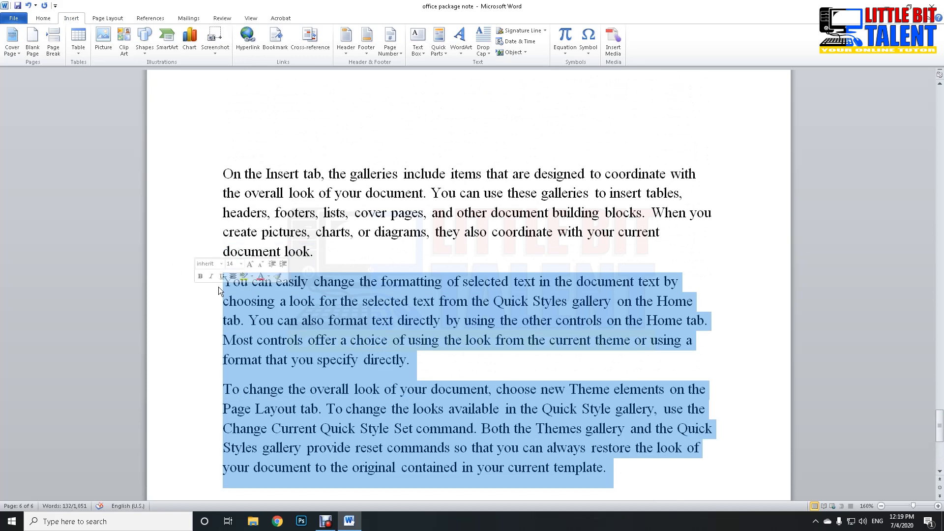
key(Delete)
key(BackSpace)
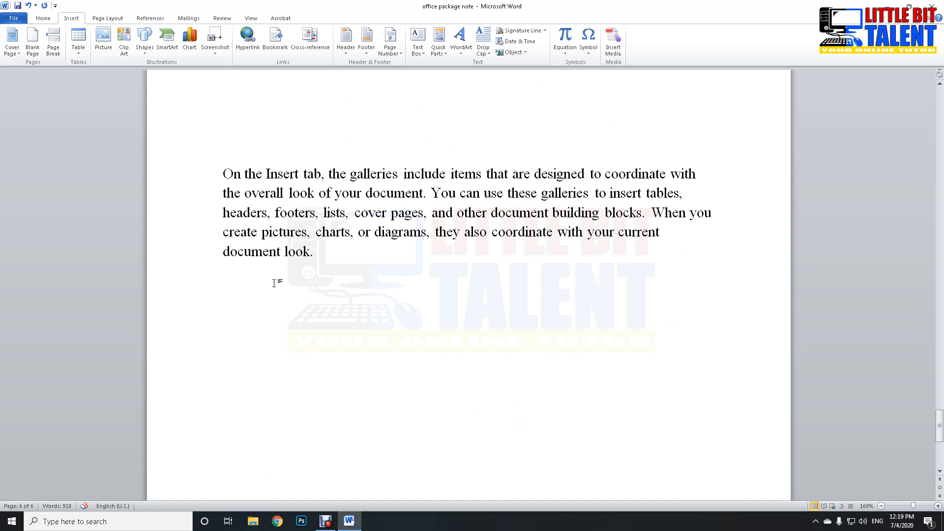
- Justify the "On the Insert tab" paragraph and open a line above it for the heading "Customer Condition"
drag(316, 256, 223, 176)
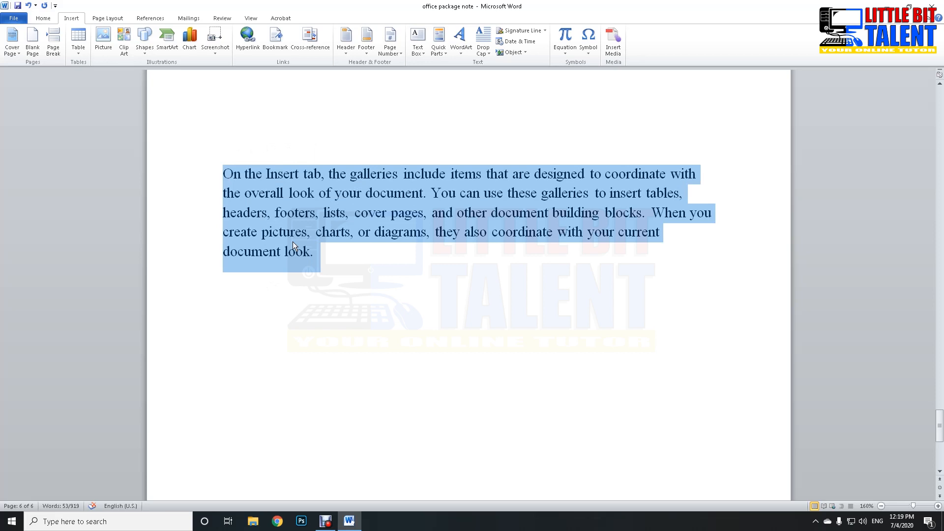
key(ctrl+j)
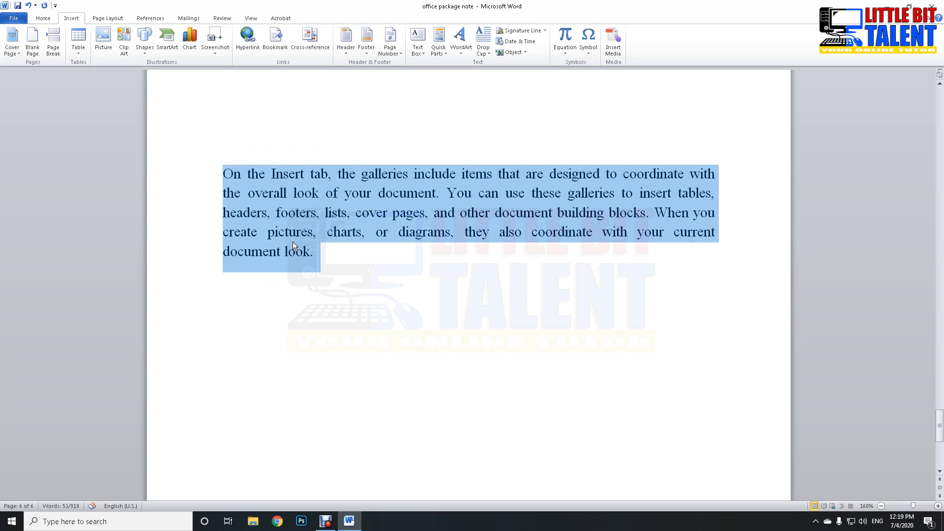
click(220, 175)
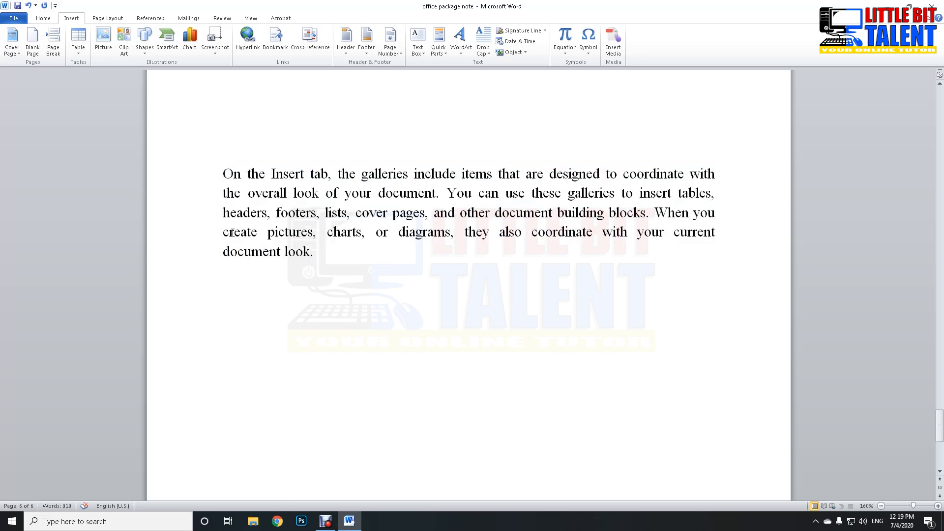
key(Return)
key(Up)
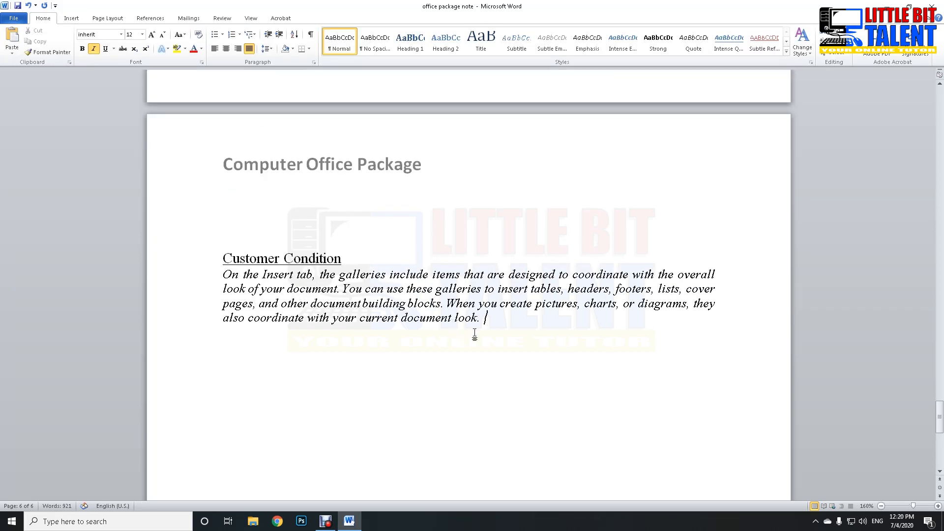
- Save the "Customer Condition" heading with its paragraph to the Quick Part Gallery as a building block named CC
drag(487, 317, 250, 256)
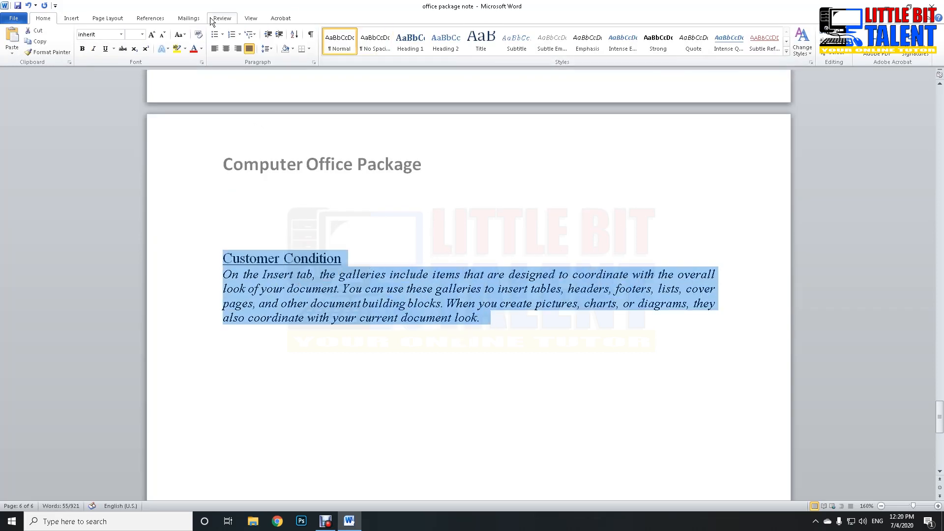
click(65, 18)
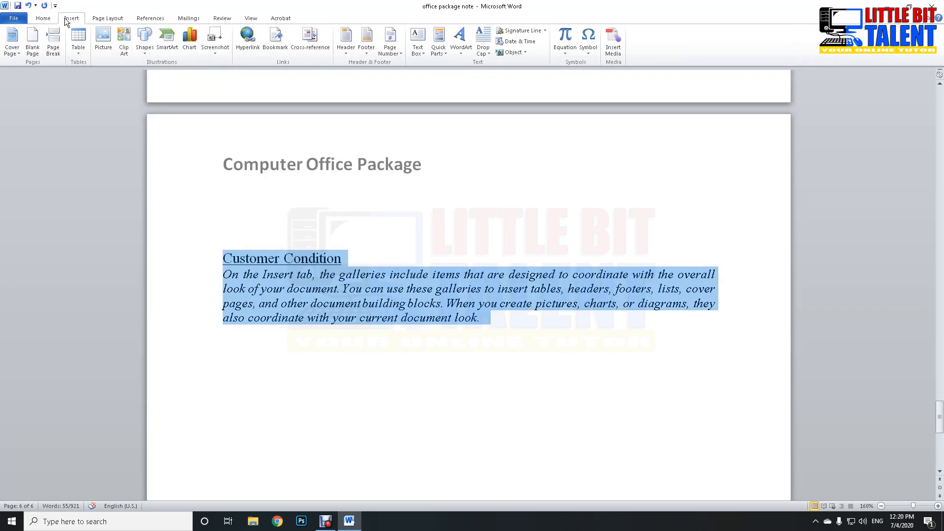
click(439, 47)
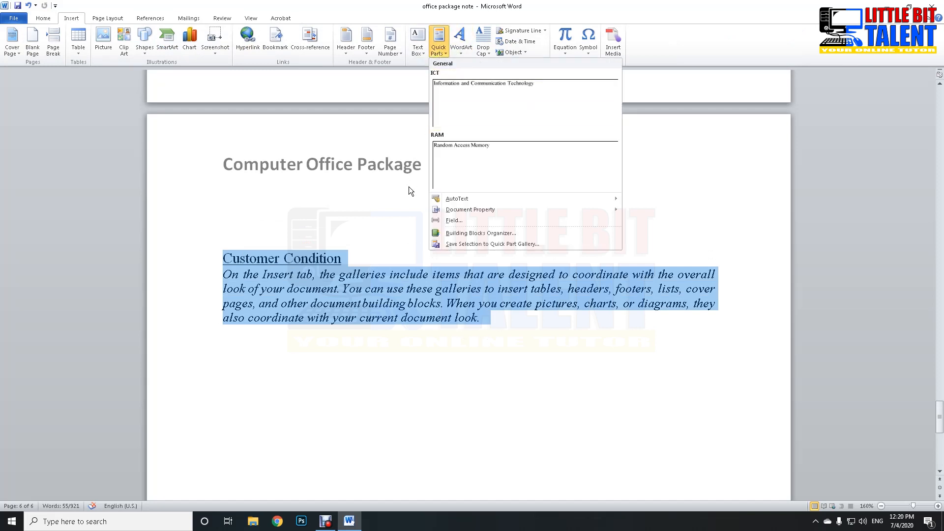
click(500, 245)
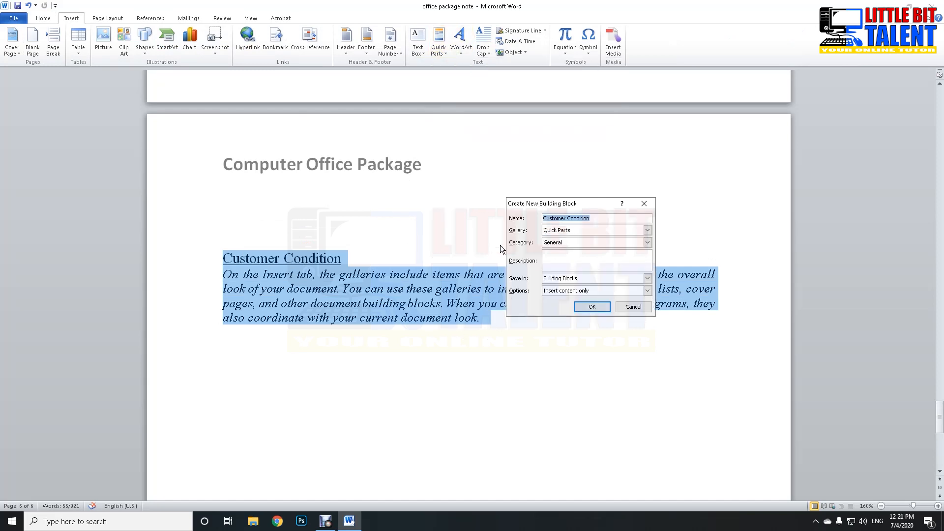
click(597, 220)
key(BackSpace)
key(BackSpace)
key(BackSpace)
key(BackSpace)
key(BackSpace)
key(BackSpace)
key(BackSpace)
key(BackSpace)
key(BackSpace)
key(BackSpace)
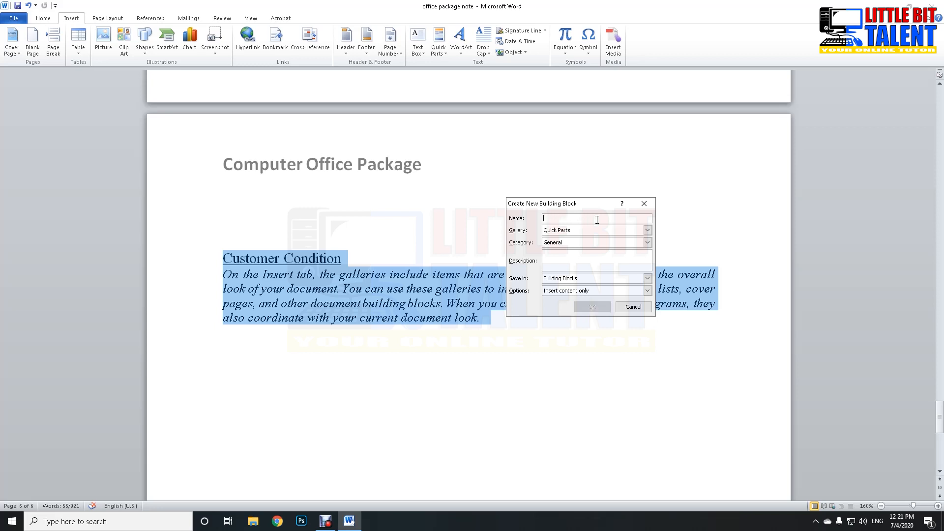
text(CC)
click(594, 305)
scroll(534, 324, down, 8)
click(391, 332)
scroll(390, 332, up, 6)
scroll(389, 333, up, 12)
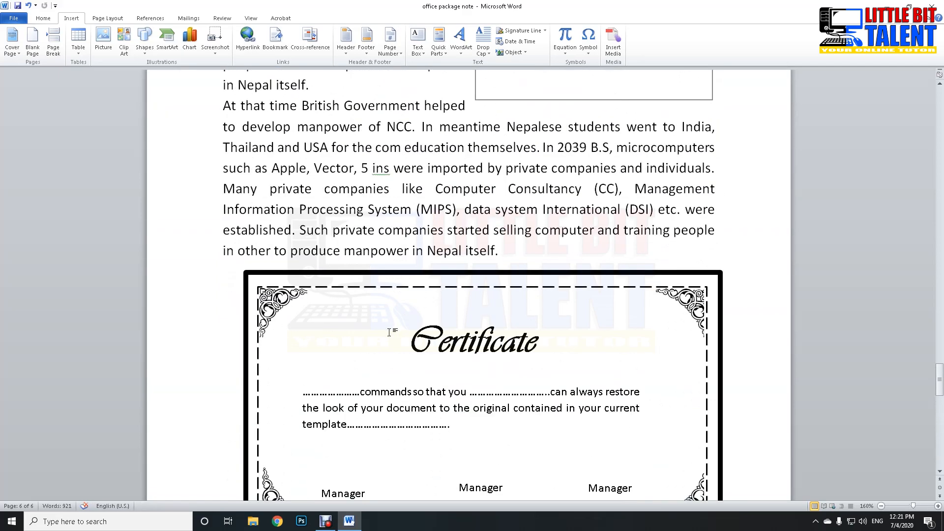
scroll(389, 332, up, 15)
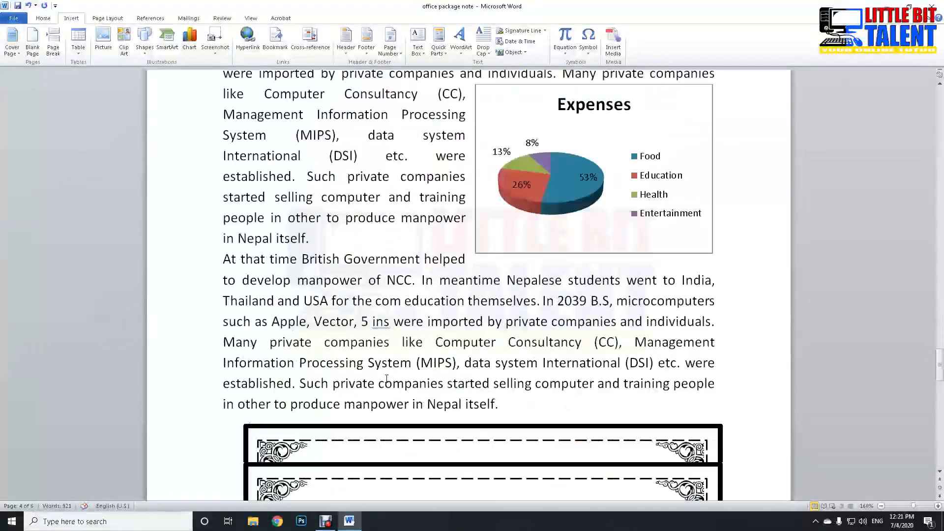
scroll(388, 354, down, 4)
- Create a new blank document and fill it with sample text using =rand(10,10)
key(ctrl+n)
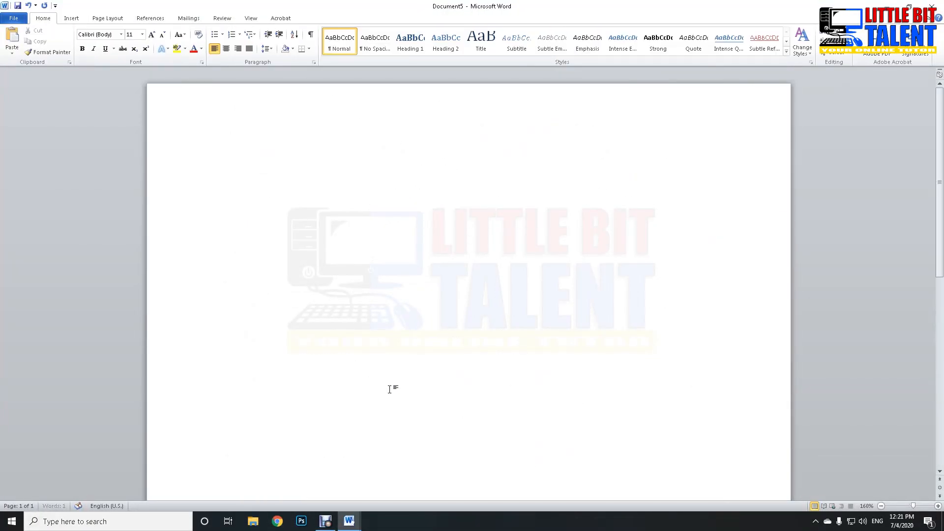
text(=rand(10,10))
key(Return)
- Insert the CC building block at the start of the second page, before the text "new Theme elements"
scroll(376, 494, up, 20)
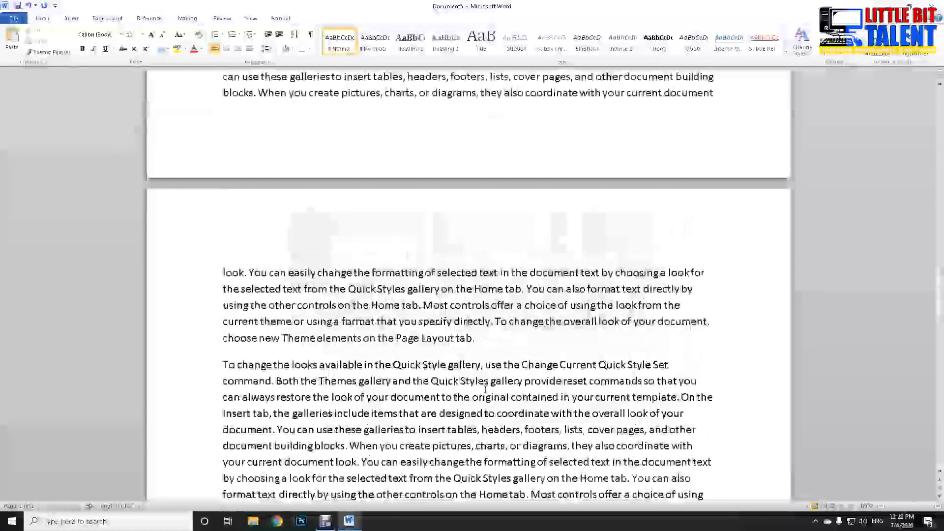
scroll(549, 355, up, 15)
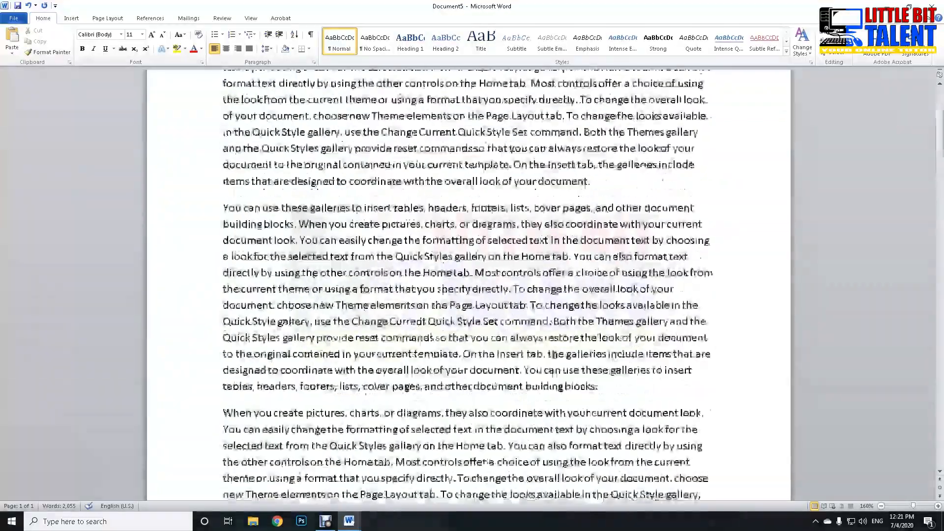
scroll(544, 357, down, 5)
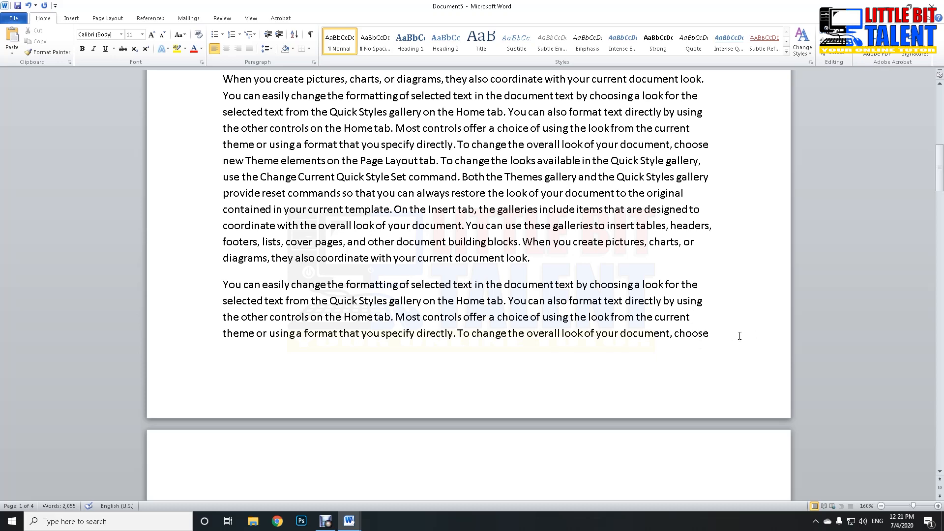
scroll(713, 364, down, 1)
click(233, 470)
scroll(237, 443, down, 2)
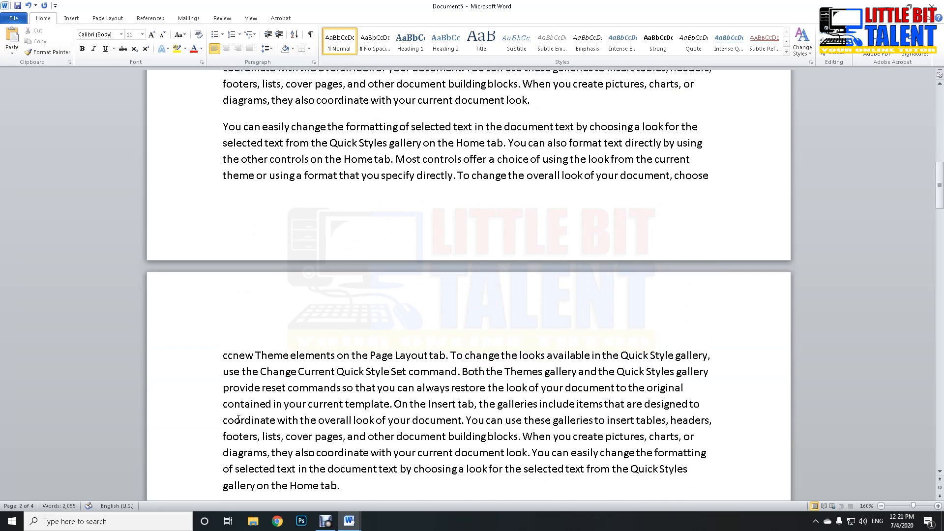
click(227, 356)
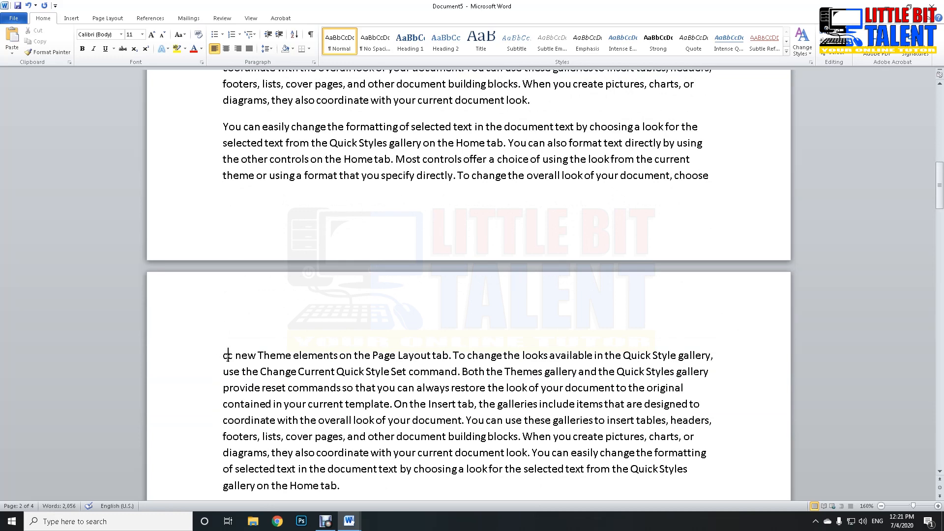
key(F3)
scroll(443, 319, down, 2)
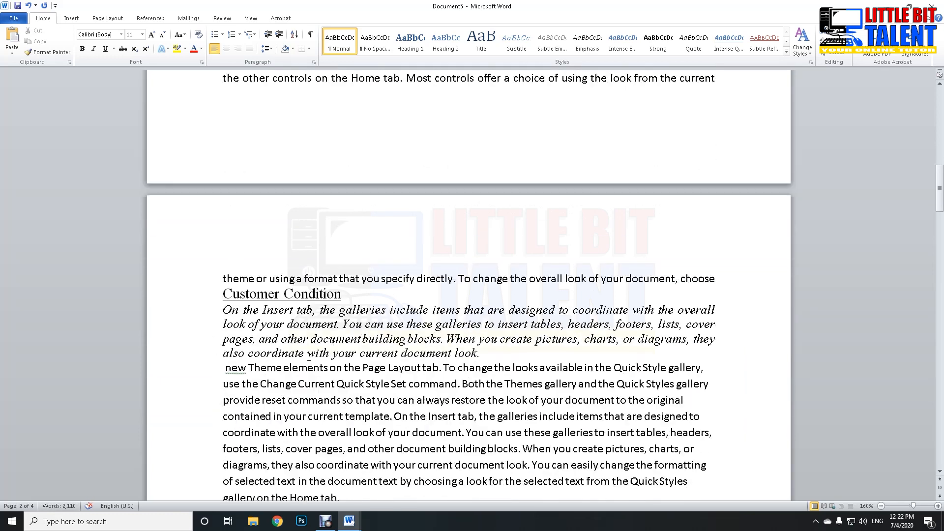
- Add a paragraph break before the inserted "Customer Condition" heading and another after its italic paragraph
drag(494, 318, 246, 271)
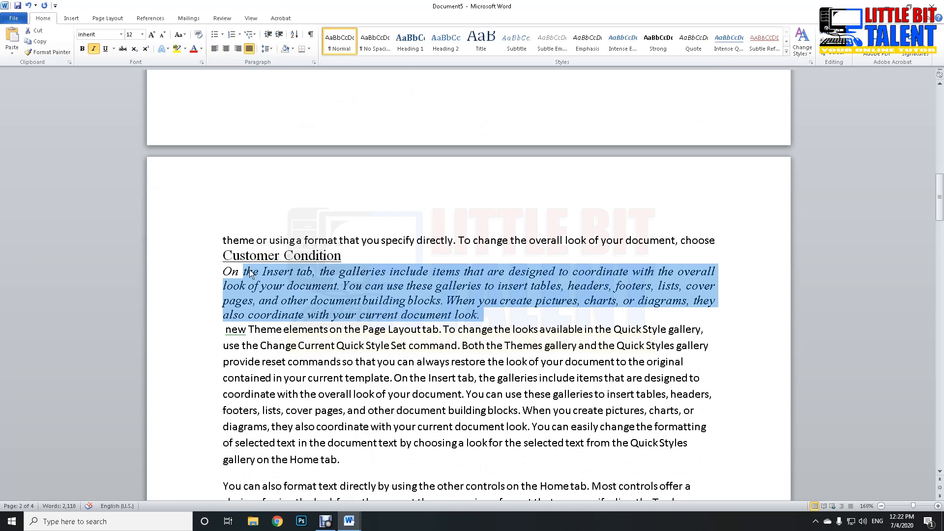
click(222, 259)
key(Return)
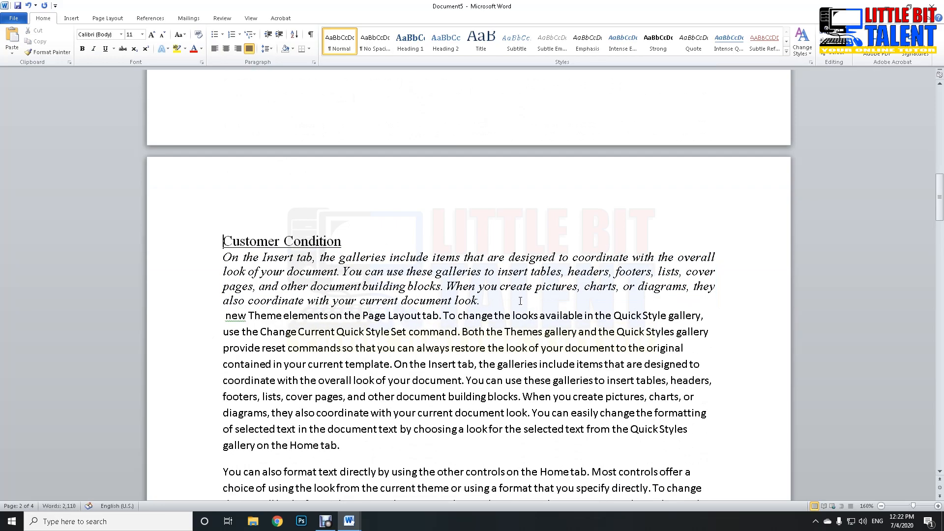
click(520, 300)
key(Return)
- Add two new lines above the "Most controls offer a choice" paragraph and insert the CC building block there
scroll(456, 372, up, 3)
scroll(456, 372, up, 5)
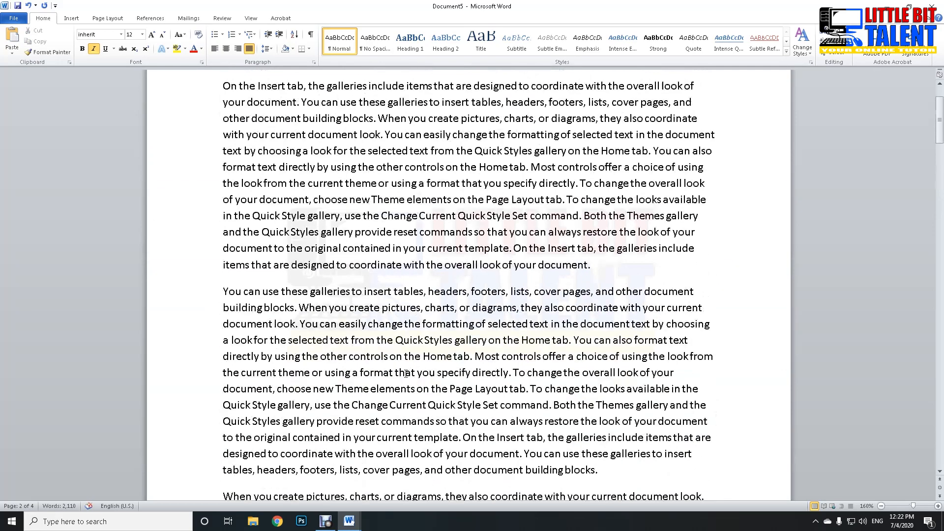
scroll(406, 374, down, 5)
scroll(406, 374, up, 5)
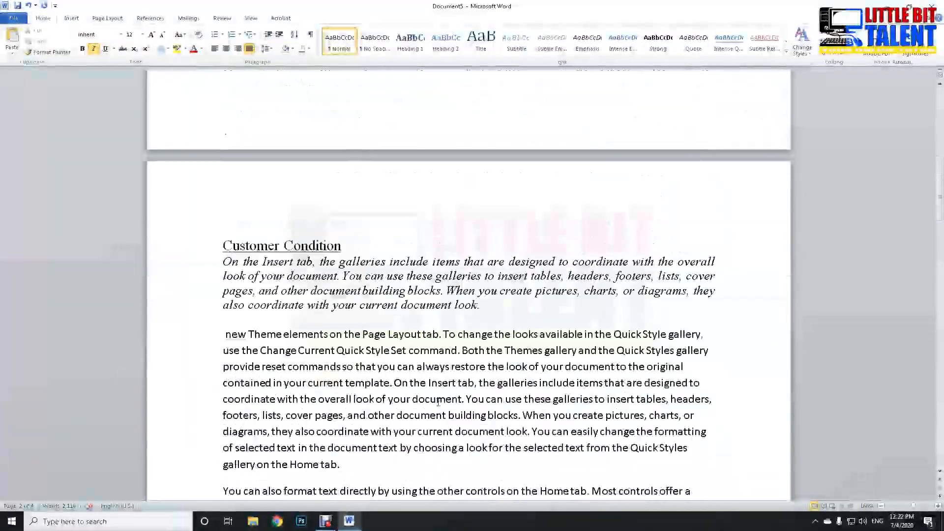
scroll(438, 402, down, 8)
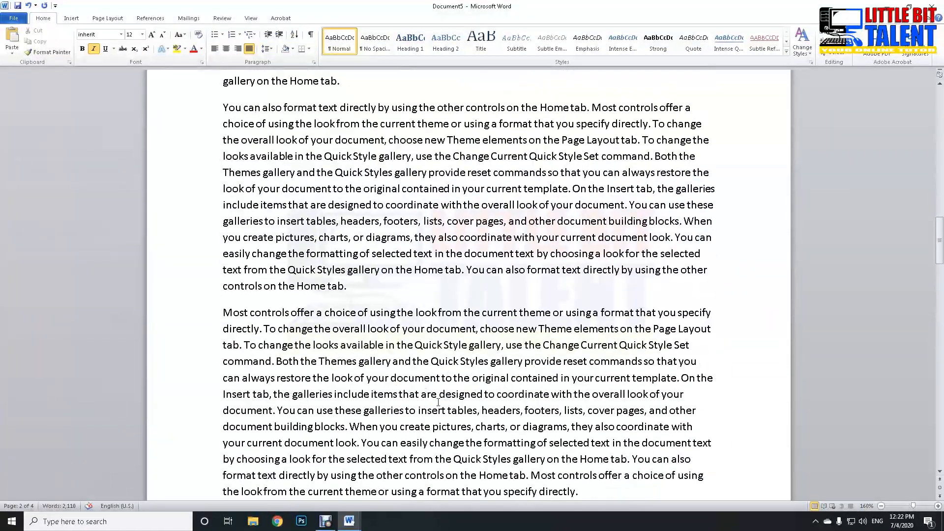
click(378, 291)
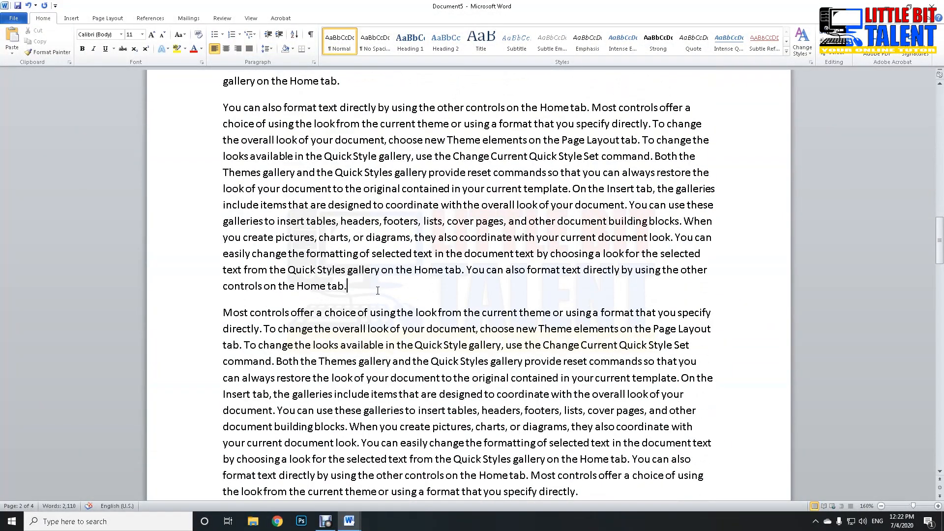
key(Return)
key(Return)
text(cc)
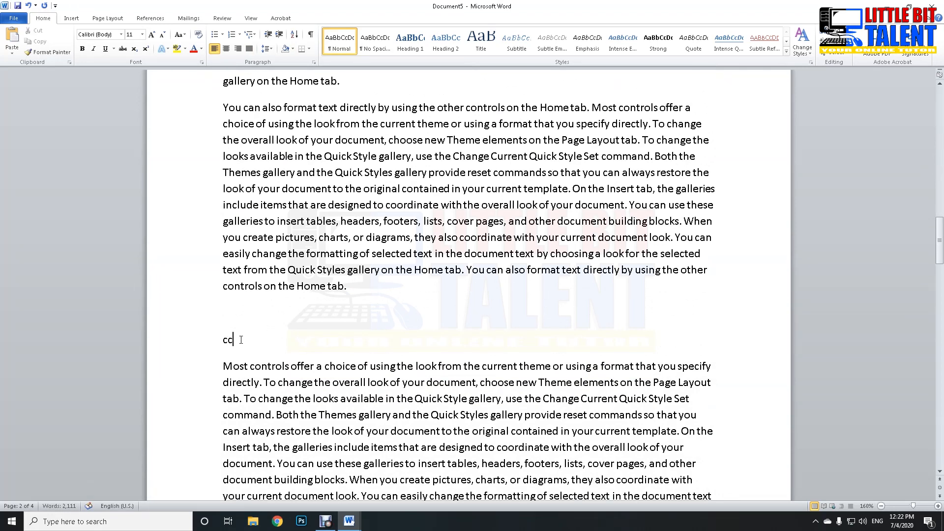
click(230, 340)
key(F3)
- Examine the saved building blocks in the Quick Parts gallery and the entries offered under AutoText
scroll(338, 391, down, 3)
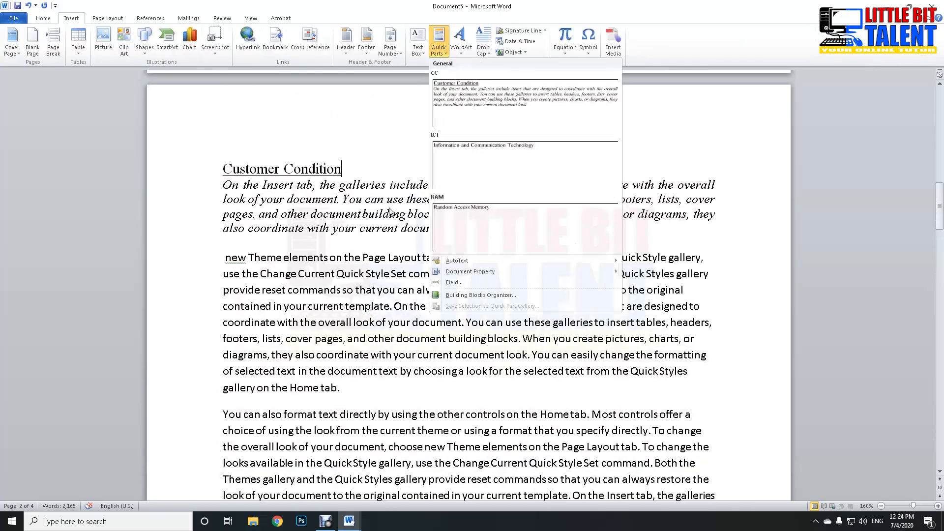
click(423, 120)
click(433, 55)
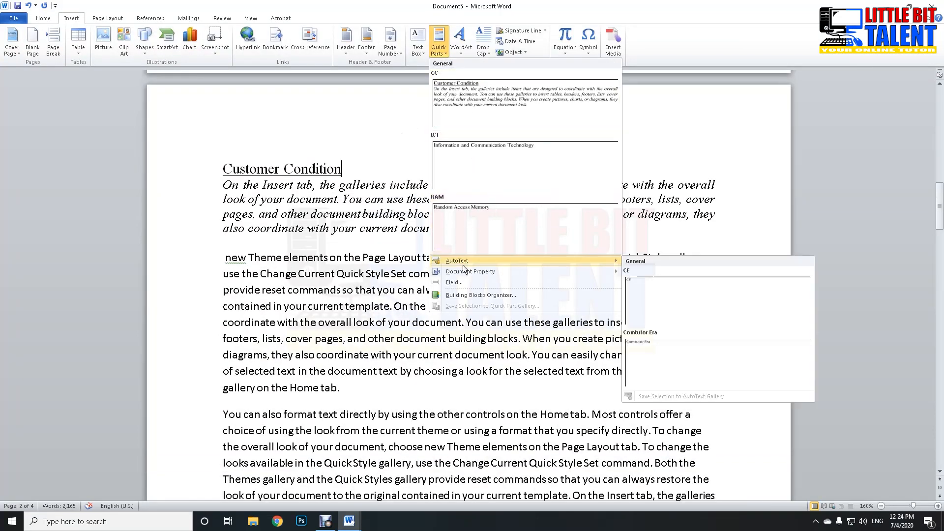
mouse_move(464, 273)
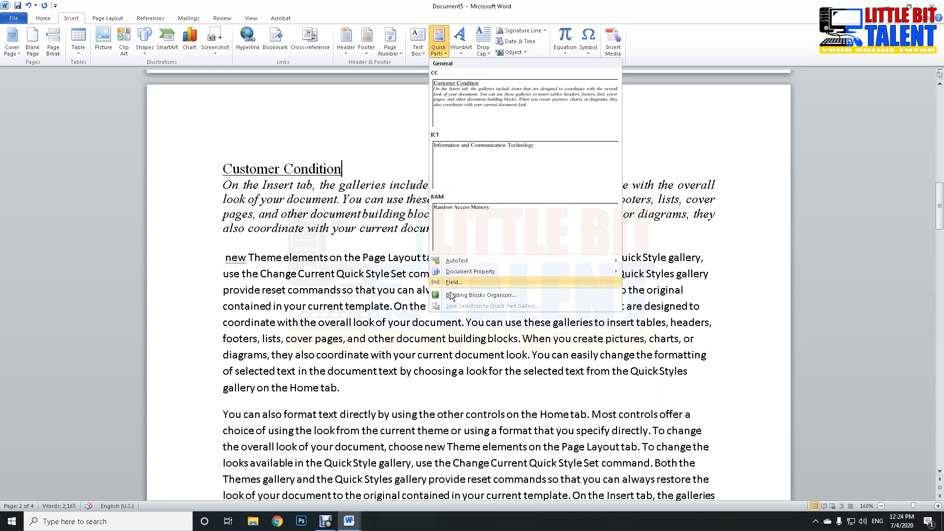
scroll(367, 327, up, 10)
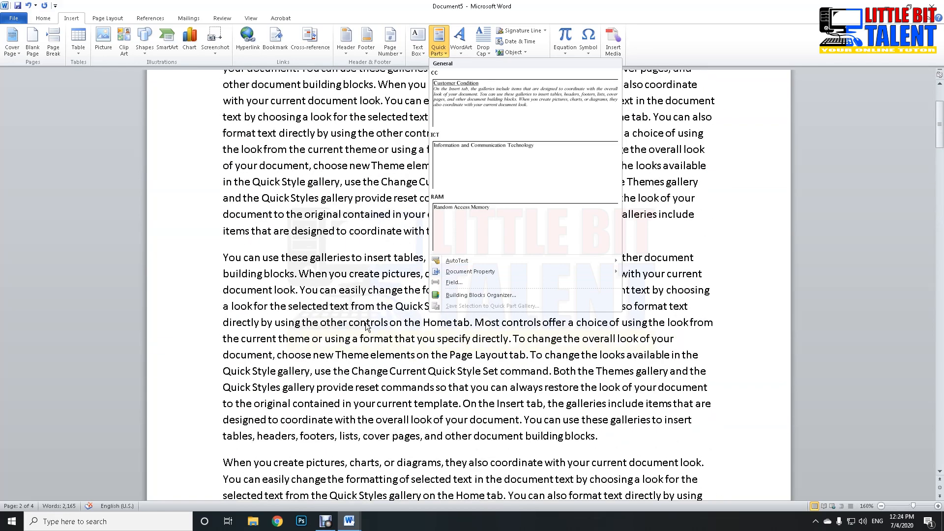
scroll(366, 327, up, 2)
- Add an empty line above the first paragraph of the document
click(231, 109)
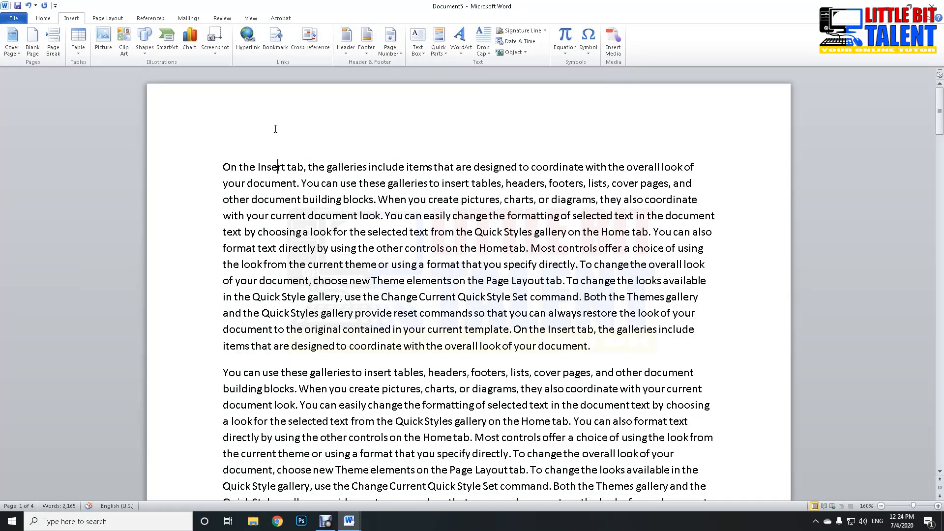
double_click(276, 129)
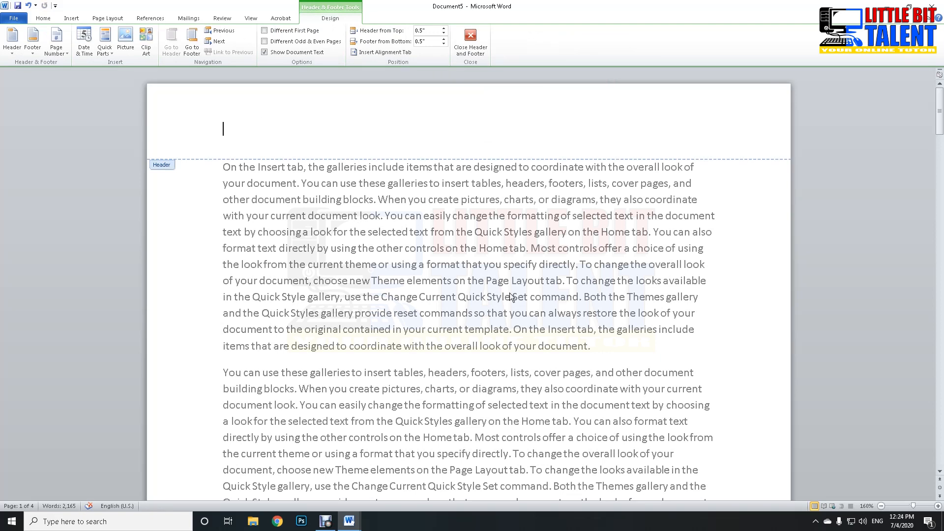
double_click(405, 240)
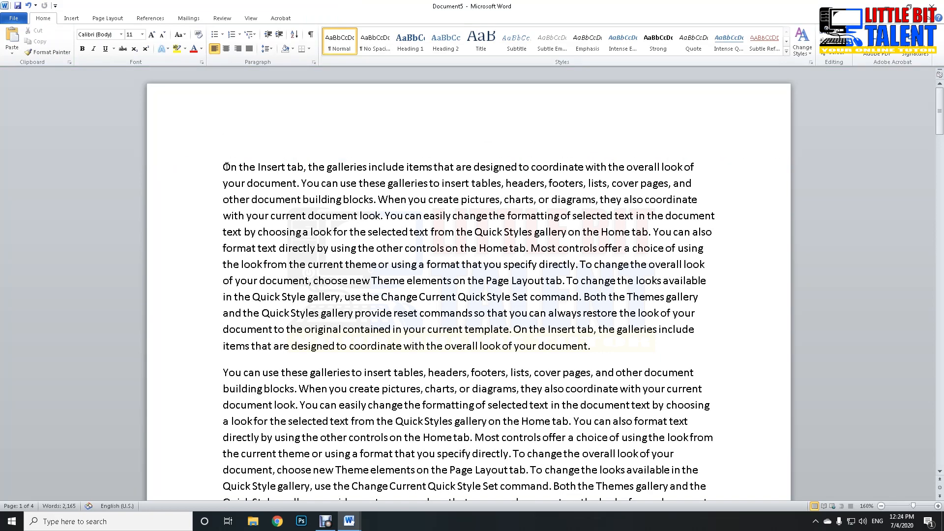
key(Return)
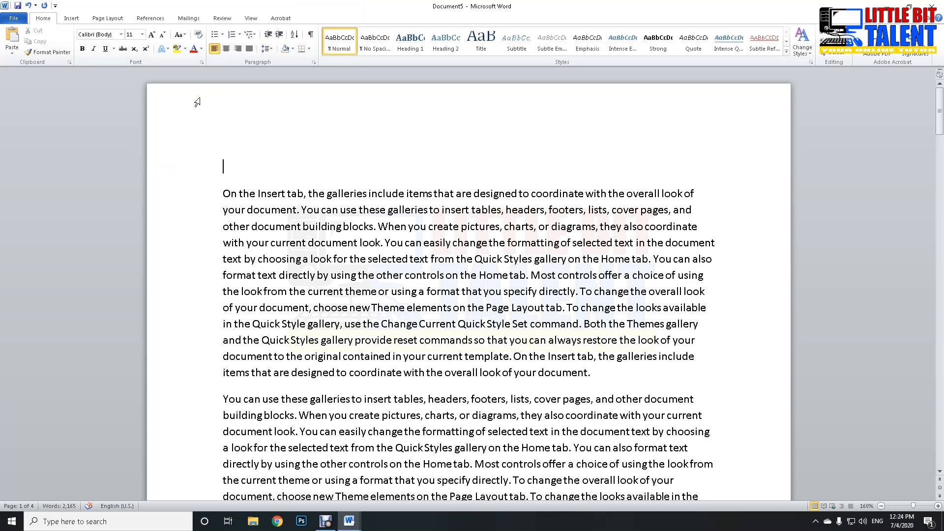
- Open the Quick Parts Field dialog for the empty first line and look through the available field names
click(73, 18)
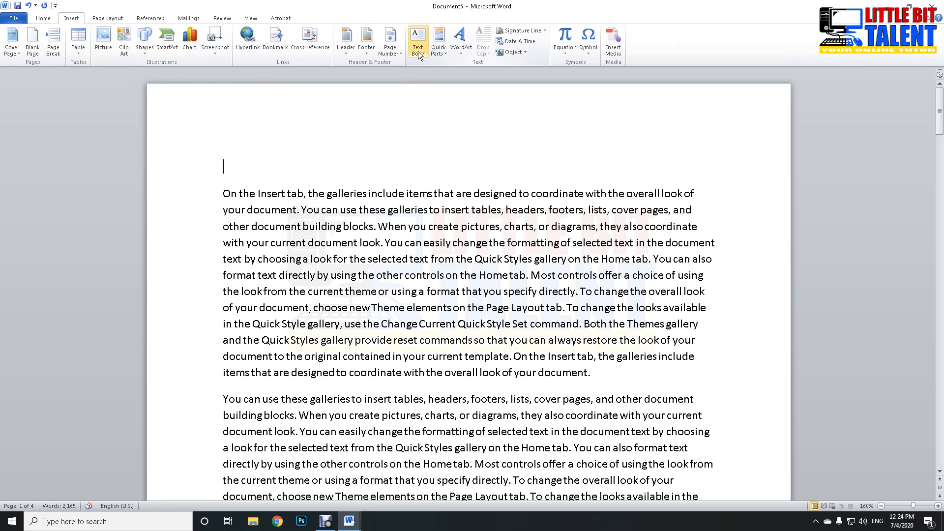
click(444, 51)
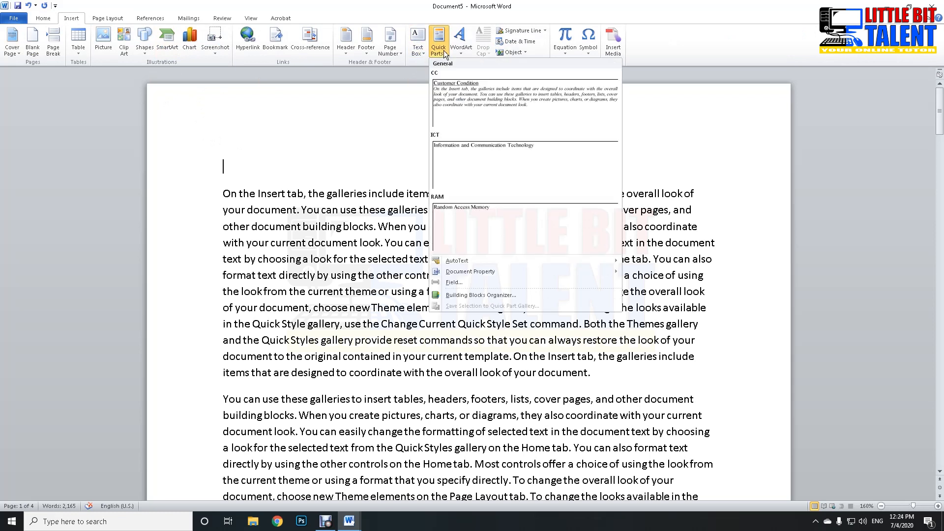
click(465, 280)
click(338, 212)
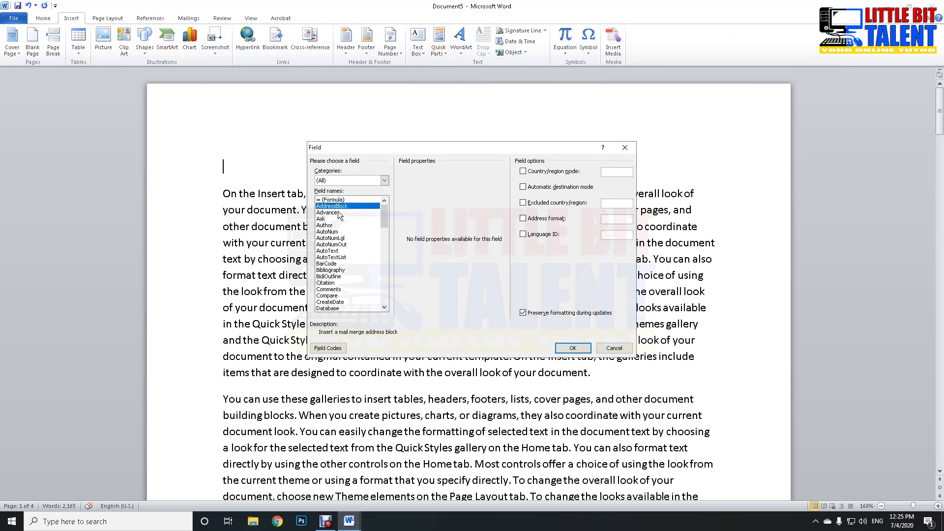
click(339, 217)
click(340, 225)
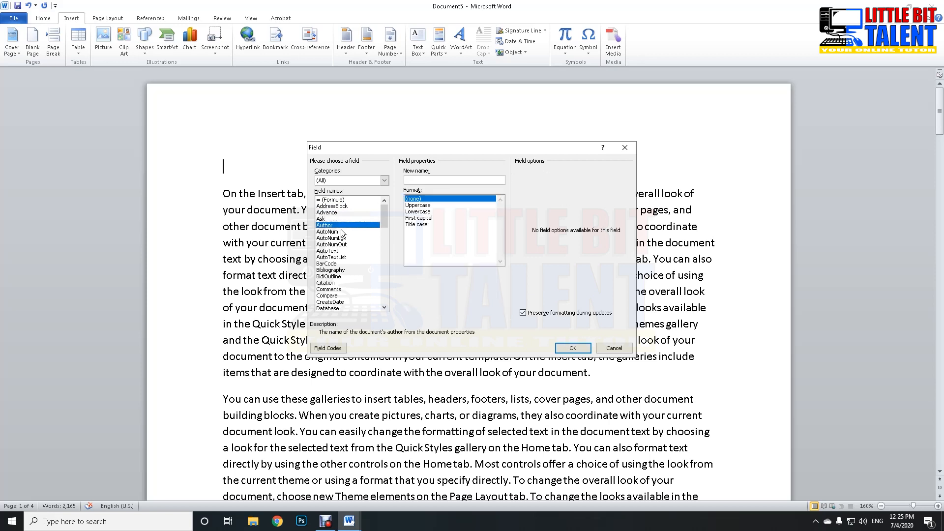
click(343, 232)
scroll(344, 270, down, 2)
scroll(344, 270, down, 1)
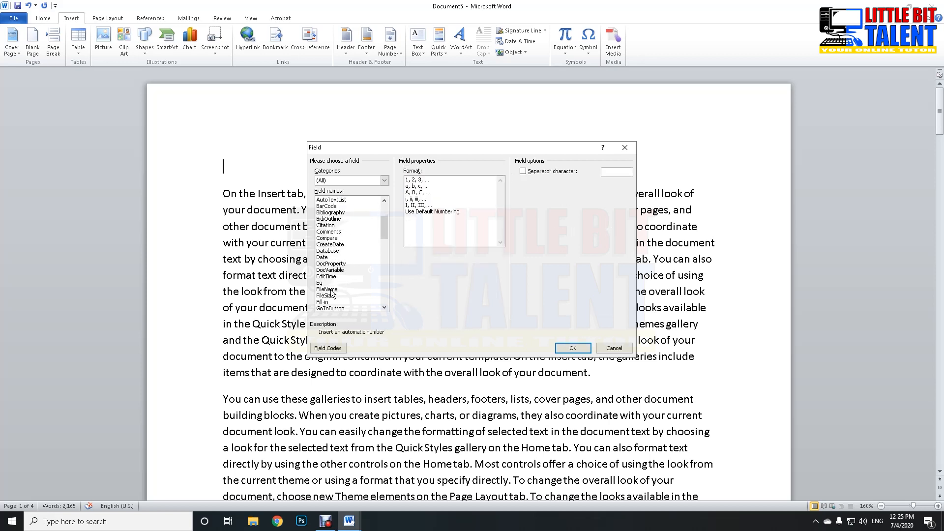
- Insert a Date field in the long weekday format dddd, MMMM d, yyyy on the empty first line
click(333, 258)
click(430, 202)
click(429, 222)
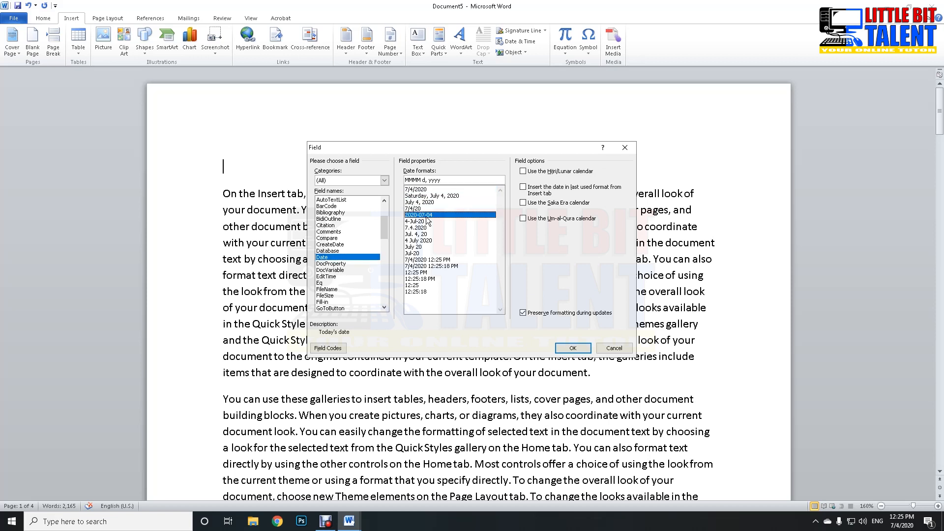
click(429, 234)
click(427, 195)
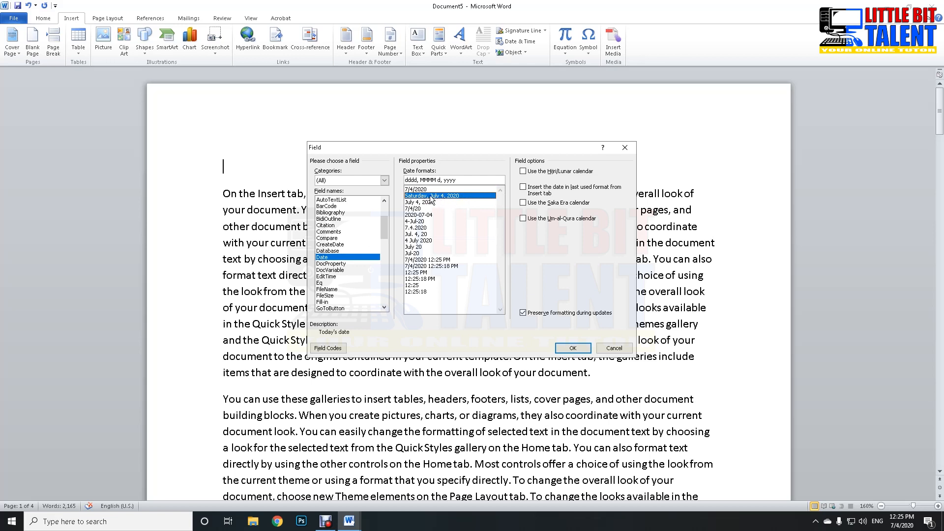
click(573, 348)
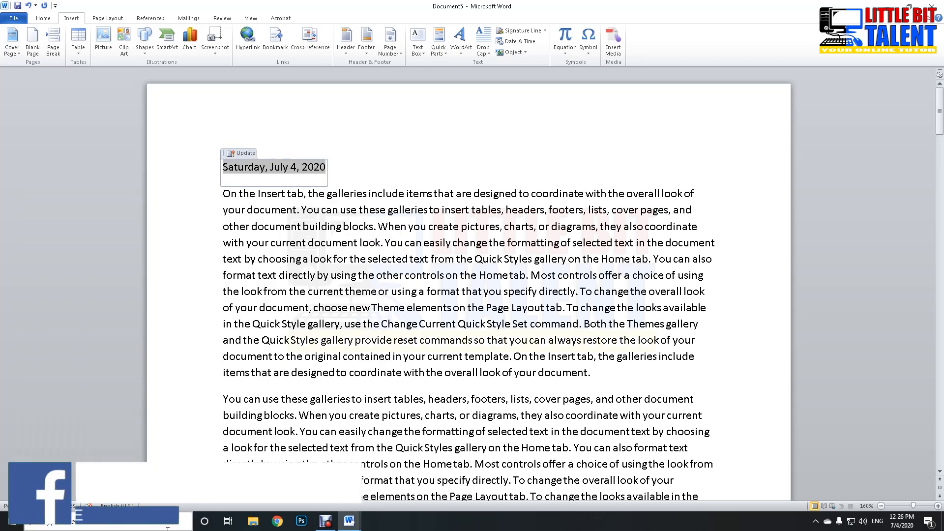
- Switch to the Windows Date & time settings and turn off setting the time automatically
click(98, 522)
text(date)
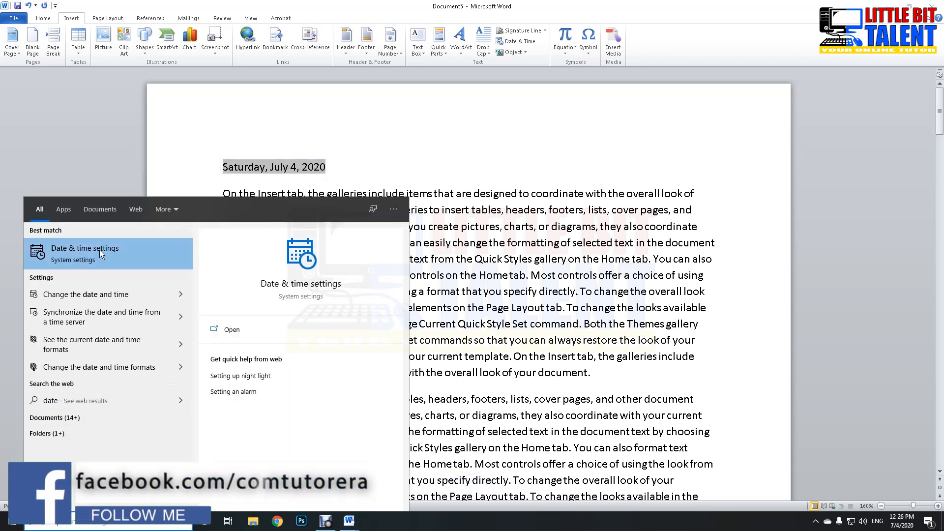
click(109, 296)
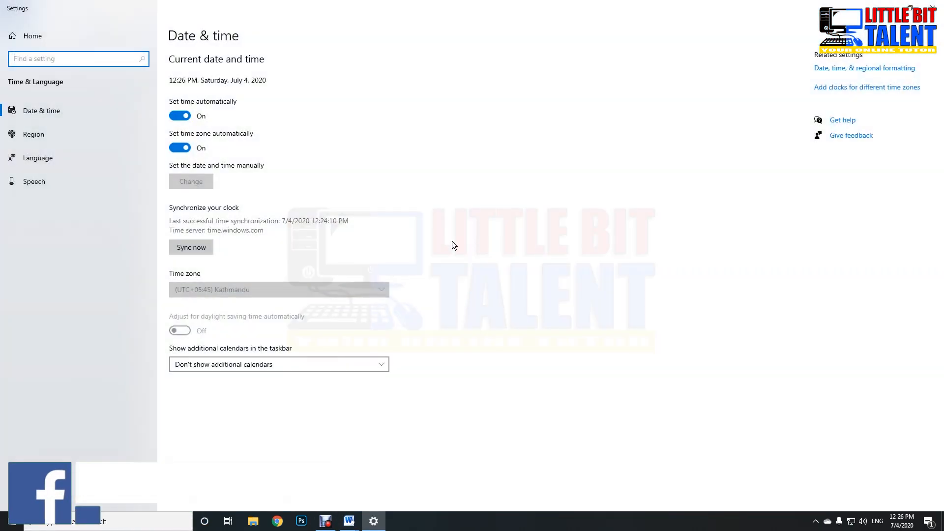
click(179, 116)
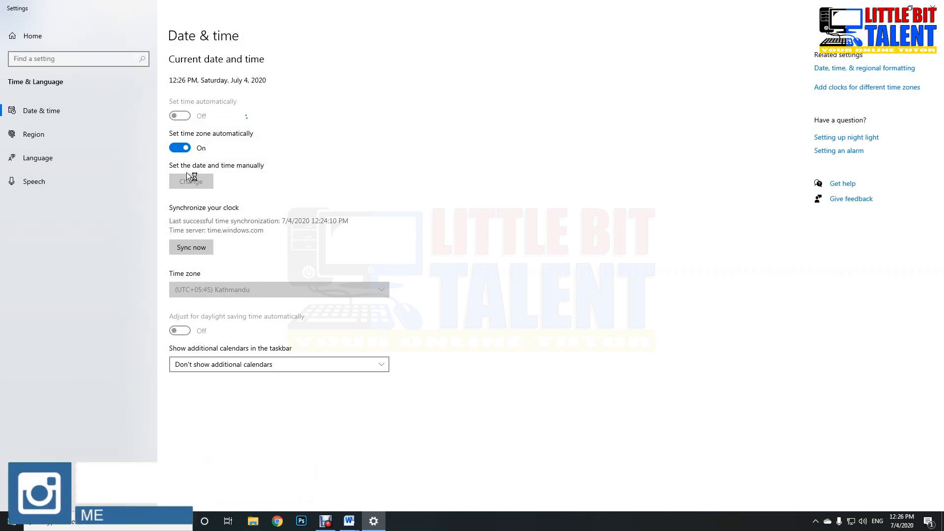
- Change the system date manually to July 17, 2020
click(191, 180)
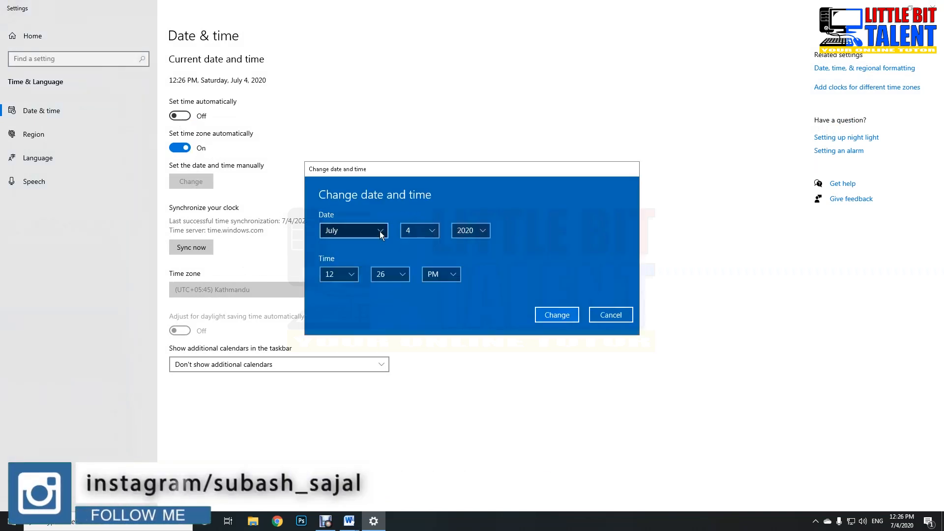
click(437, 233)
click(436, 232)
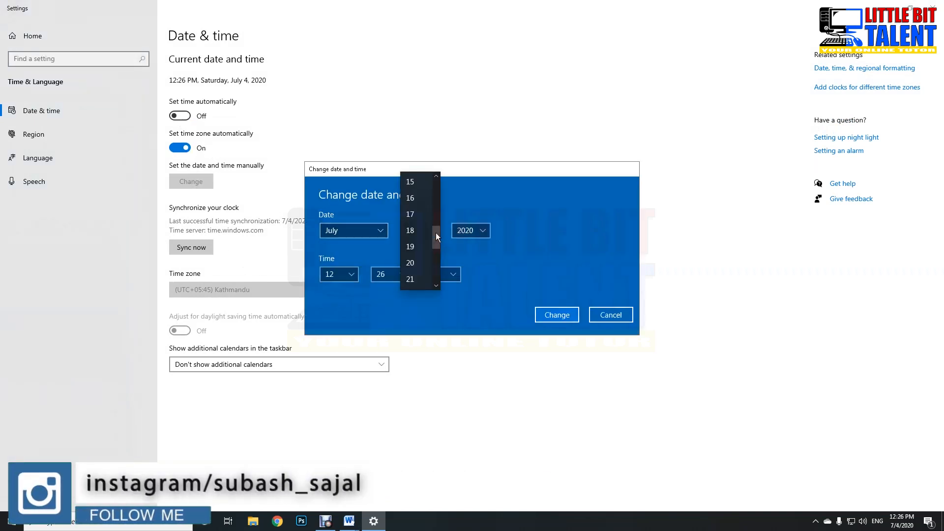
click(417, 212)
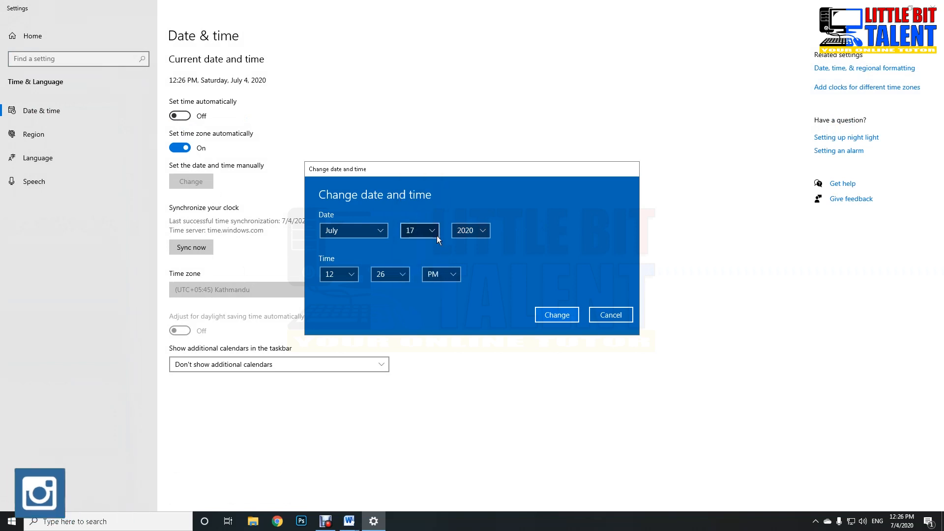
click(564, 318)
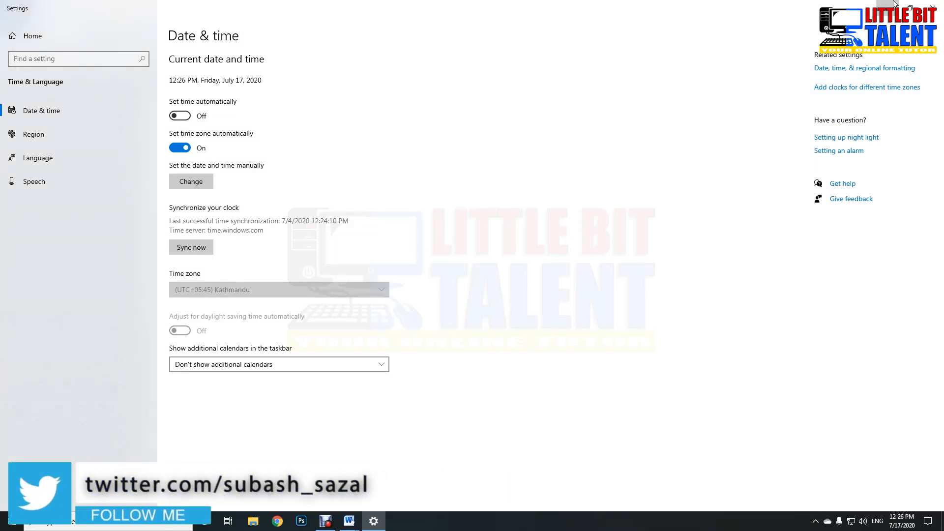
- Switch back to the Word document and update the date field on the first line
click(888, 7)
click(392, 193)
click(288, 160)
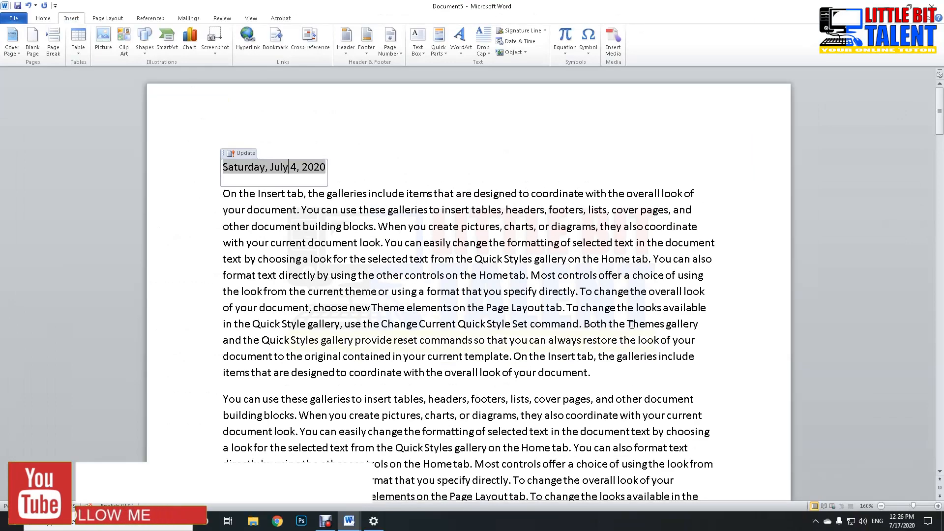
click(241, 153)
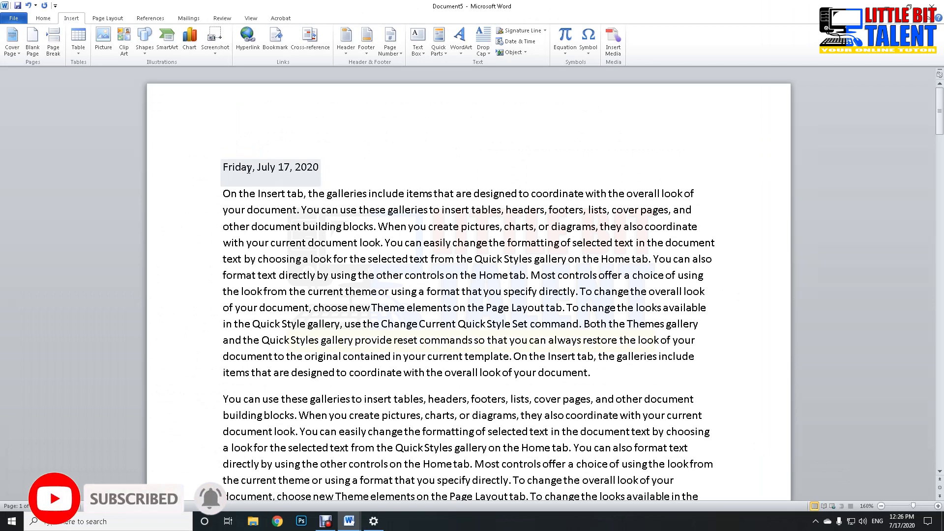
click(267, 167)
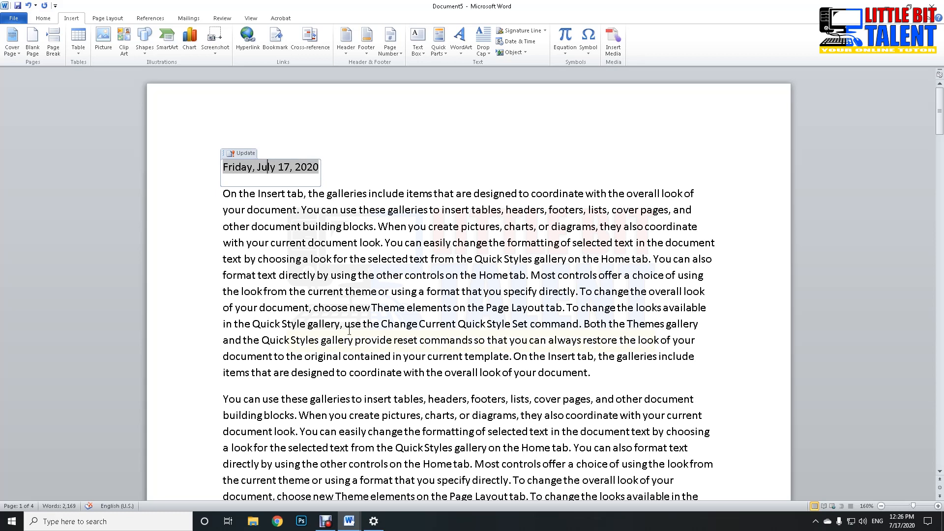
- Switch to the Windows Date & time settings, turn automatic time setting back on and close the settings
click(374, 522)
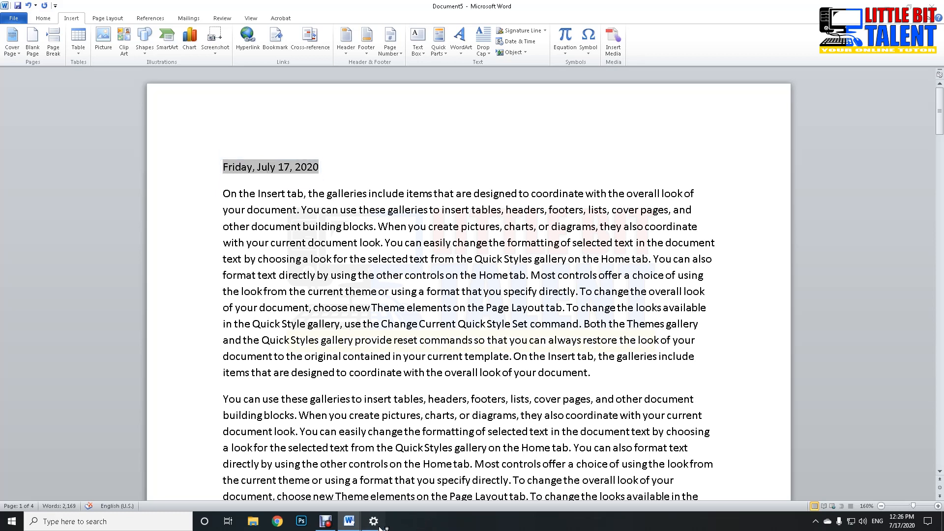
click(179, 118)
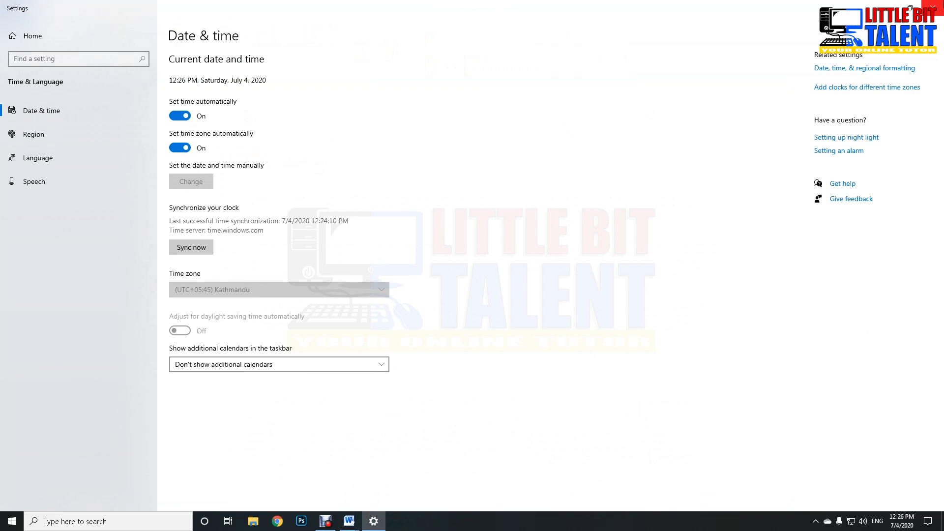
click(933, 7)
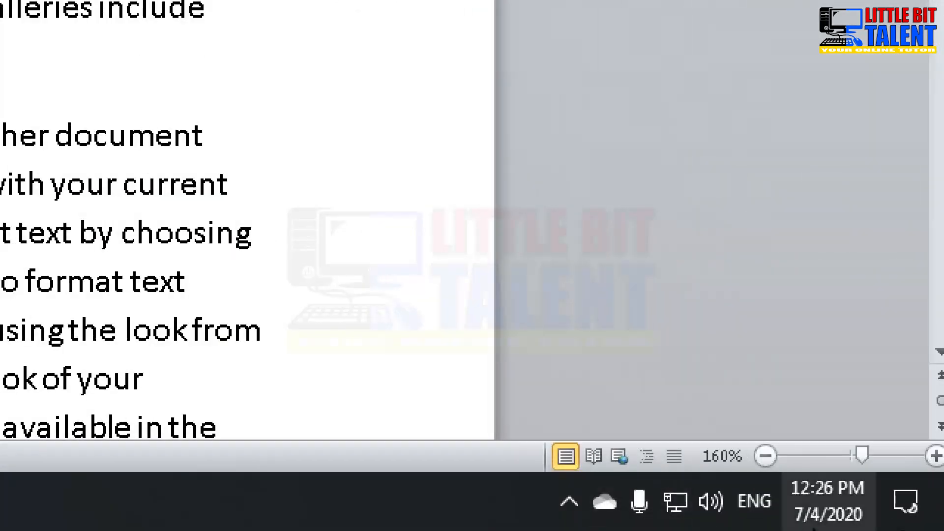
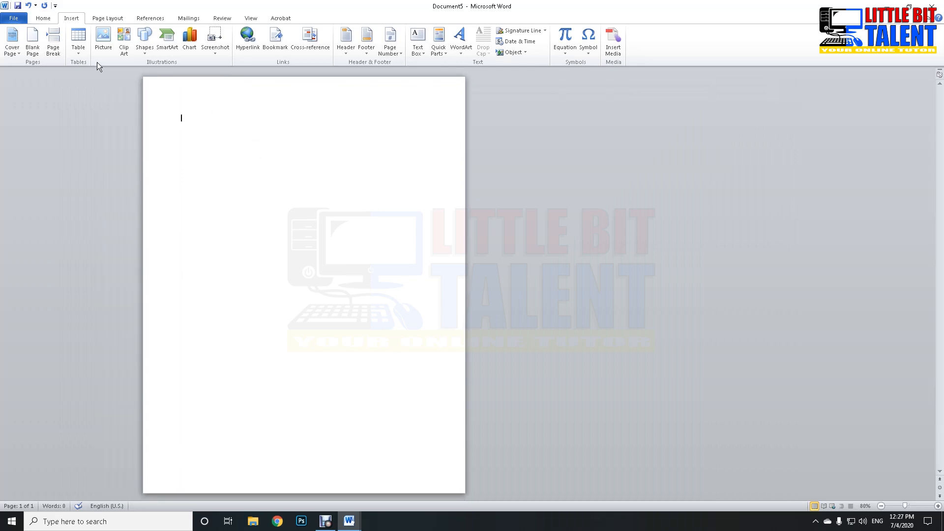
- Set the blank document to landscape orientation and lay it out in two columns
click(97, 19)
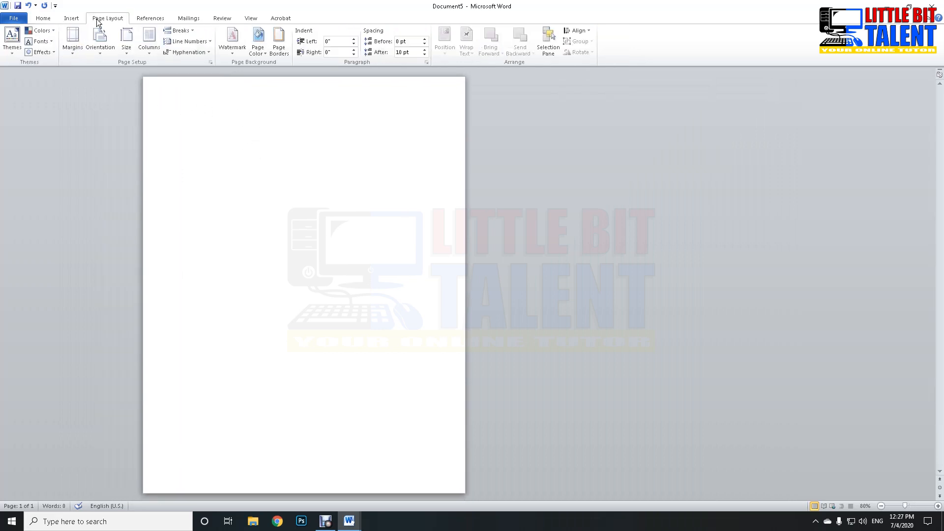
click(100, 42)
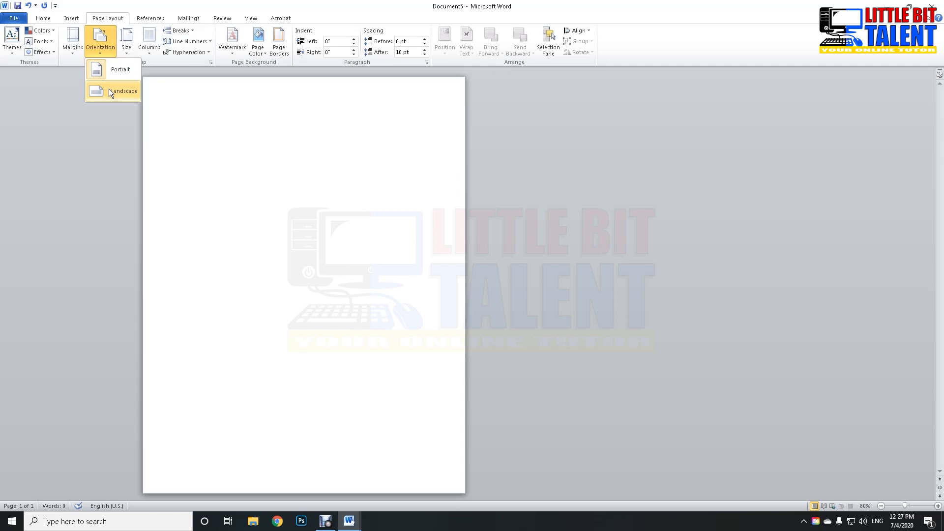
click(111, 94)
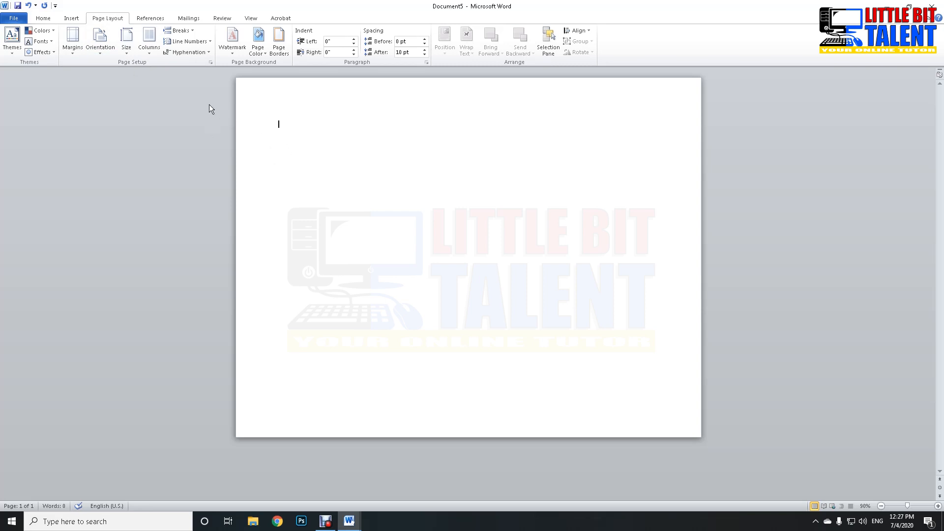
click(149, 52)
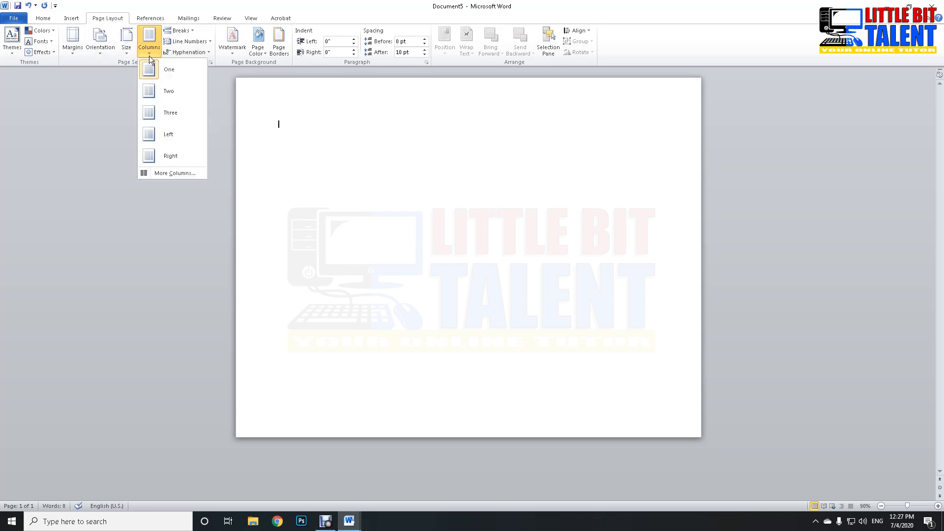
click(157, 96)
- Generate sample text with =rand() and paste copies of it until both columns of the first page are filled
text(=rand())
key(Return)
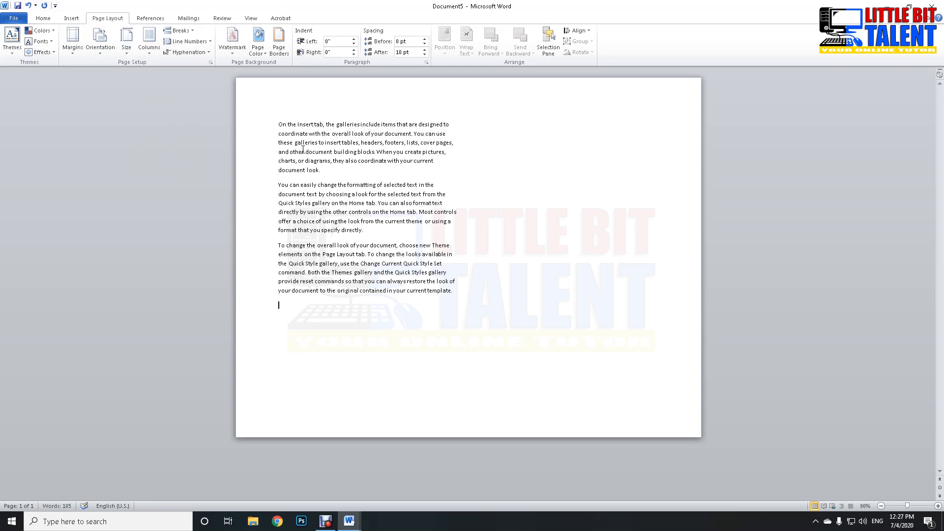
key(ctrl+a)
text(On the Insert tab, the galleries include items that are designed to coordinate with the overall look of your document. You can use these galleries to insert tables, headers, footers, lists, cover pages, and other document building blocks. When you create pictures, charts, or diagrams, they also coordinate with your current document look. You can easily change the formatting of selected text in the document text by choosing a look for the selected text from the Quick Styles gallery on the Home tab. You can also format text directly by using the other controls on the Home tab. Most controls offer a choice of using the look from the current theme or using a format that you specify directly. To change the overall look of your document, choose new Theme elements on the Page Layout tab. To change the looks available in the Quick Style gallery, use the Change Current Quick Style Set command. Both the Themes gallery and the Quick Styles gallery provide reset commands so that you can always restore the look of your document to the original contained in your current template.)
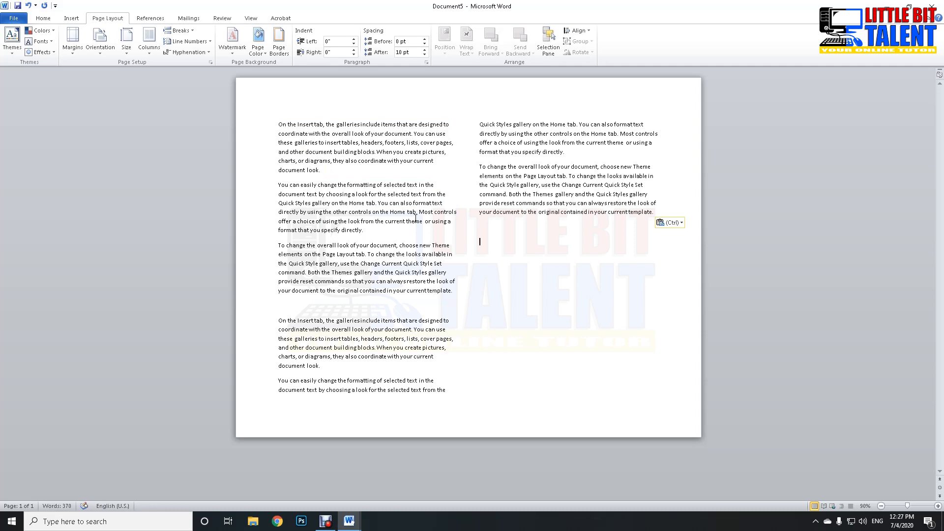
scroll(460, 287, up, 1)
scroll(457, 280, up, 4)
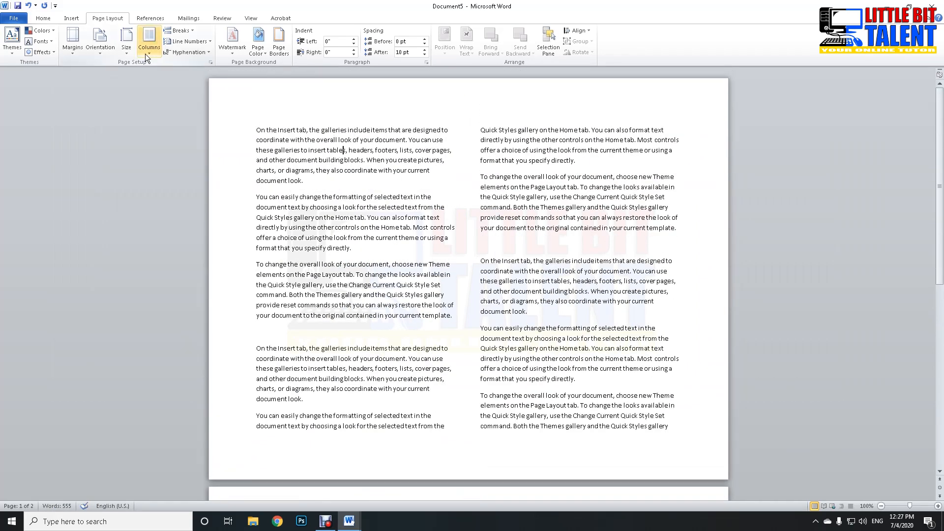
- Paste two more copies of the sample text so that it fills the columns of the second page
scroll(348, 291, down, 5)
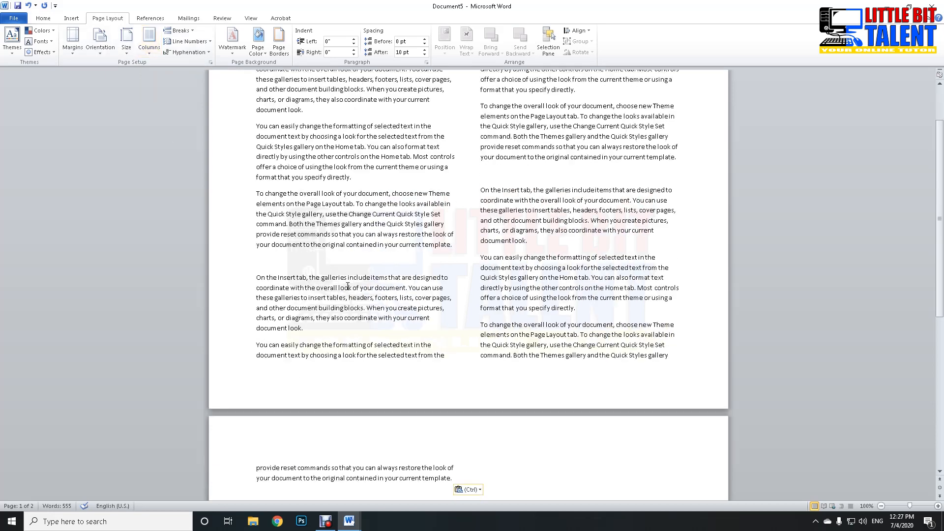
scroll(350, 287, up, 5)
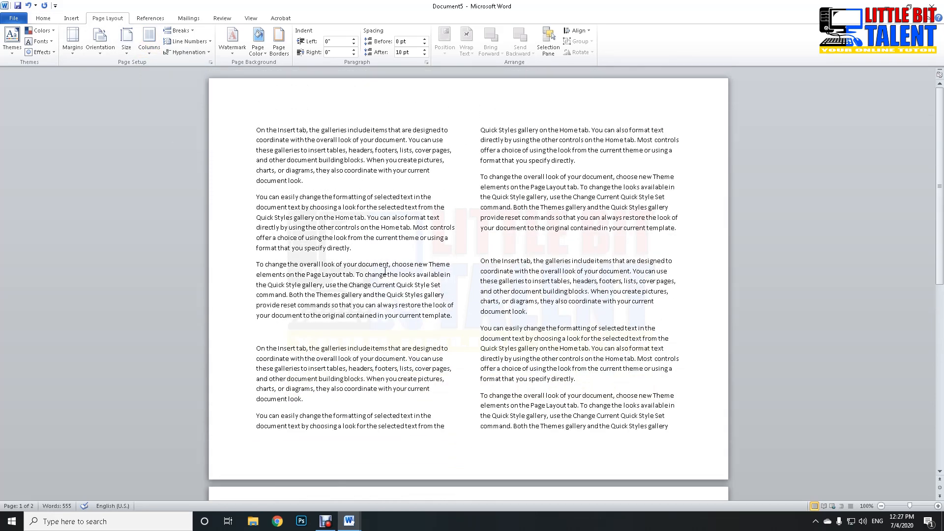
scroll(385, 269, down, 6)
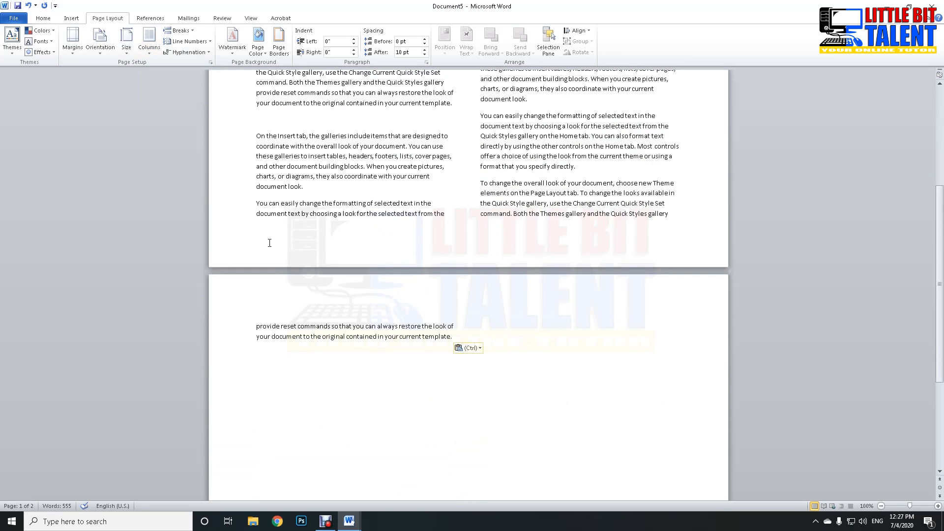
scroll(683, 256, down, 5)
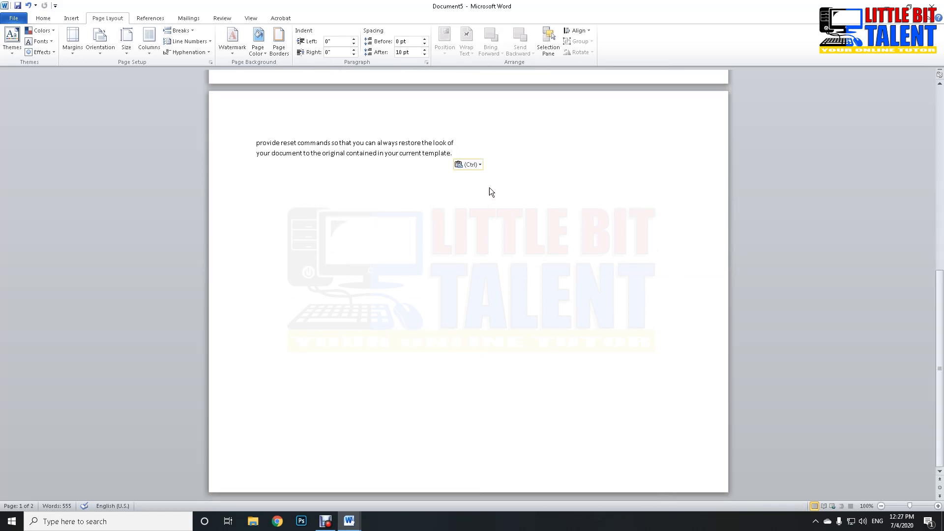
key(ctrl+v)
key(ctrl+v)
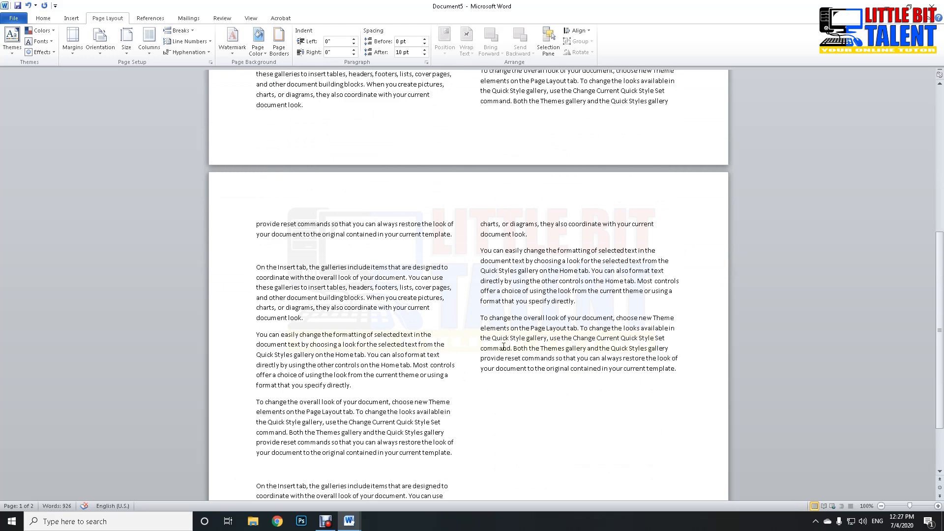
- Insert a Plain Number 3 page number at the bottom of the pages and close the footer
scroll(499, 372, up, 4)
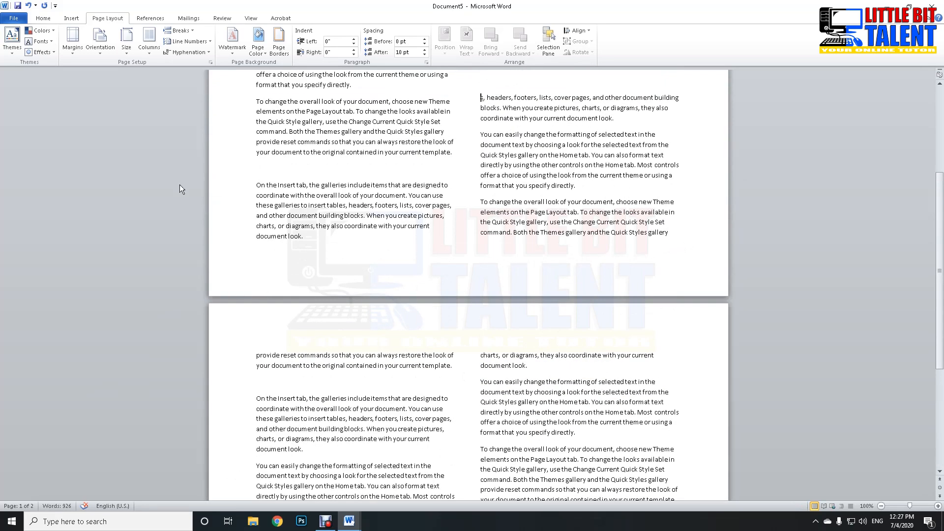
click(61, 17)
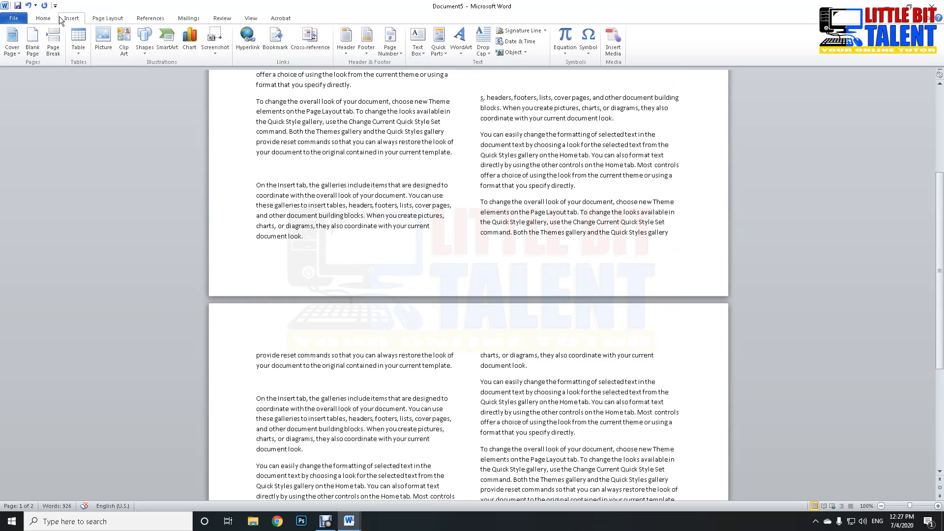
click(391, 50)
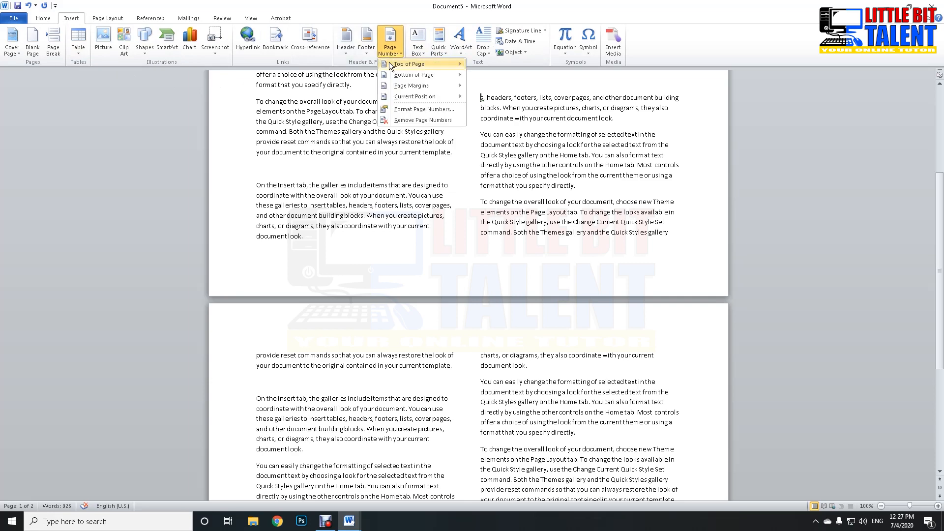
mouse_move(419, 79)
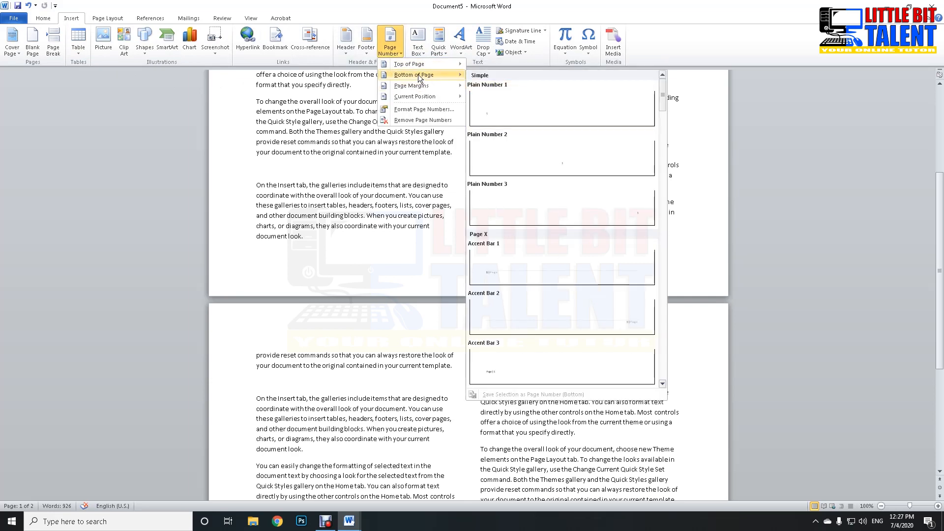
click(609, 203)
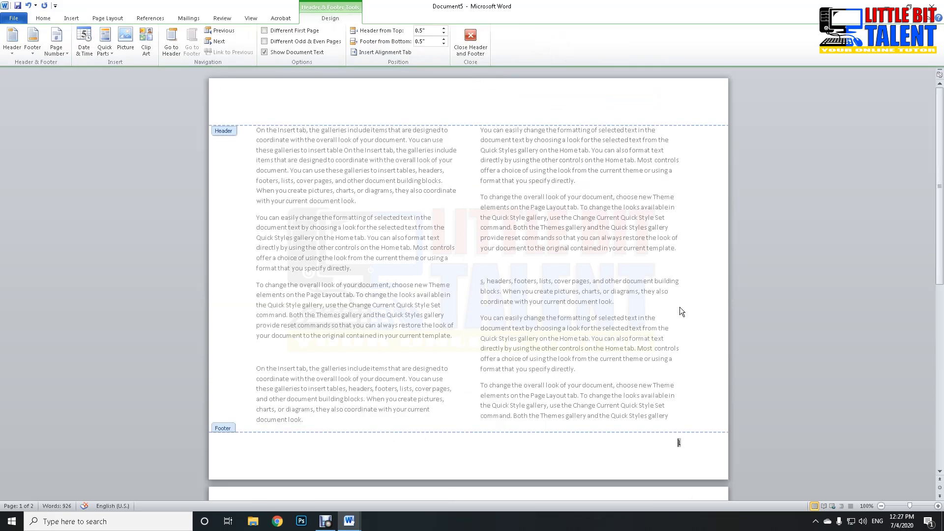
scroll(679, 307, down, 4)
click(473, 41)
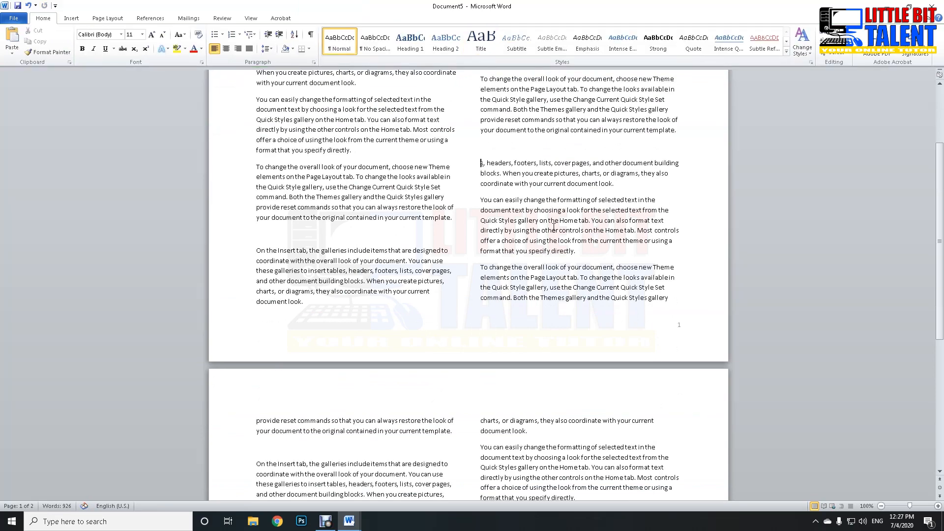
scroll(555, 228, up, 3)
scroll(680, 343, down, 3)
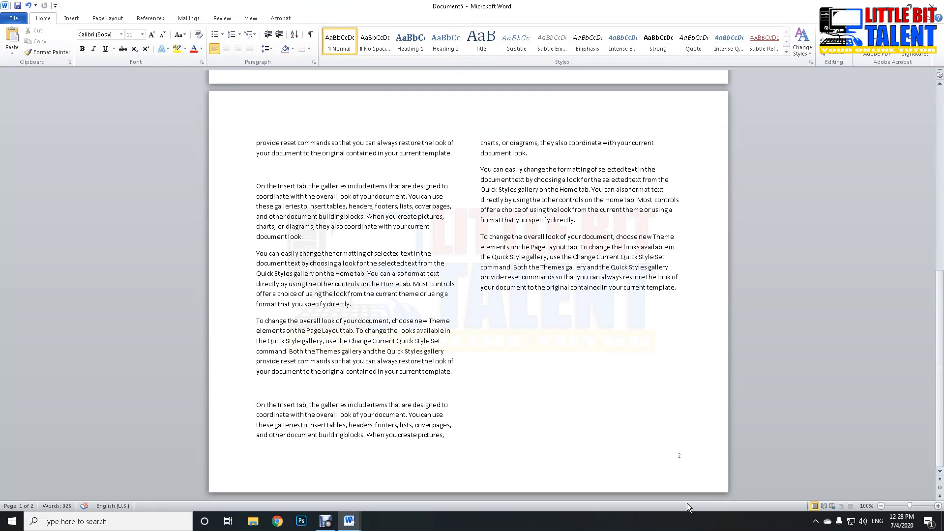
- Open the first page's footer for editing and delete the page number from it
scroll(575, 385, up, 7)
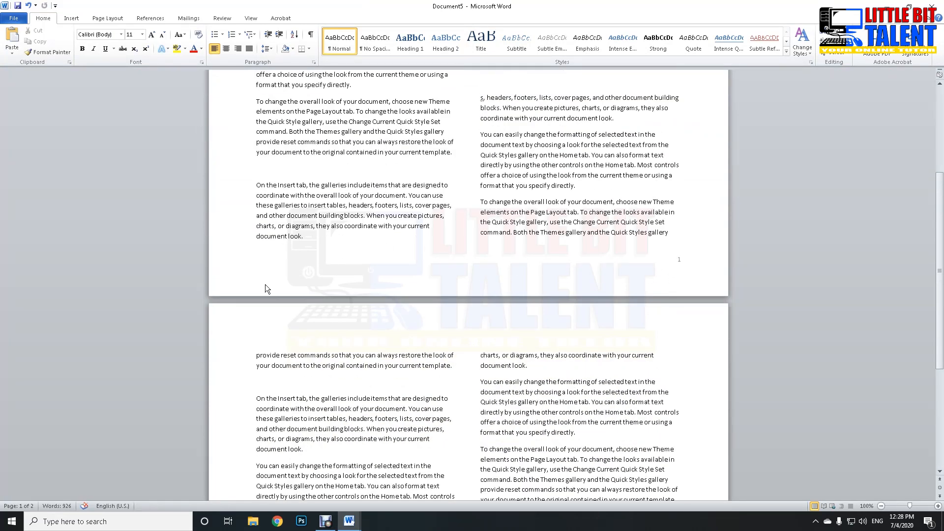
scroll(502, 289, up, 2)
click(556, 275)
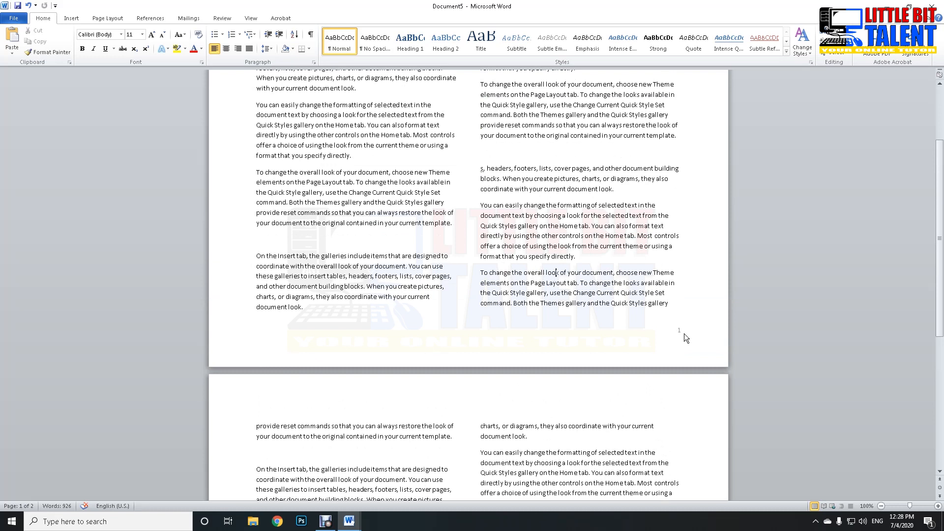
double_click(683, 334)
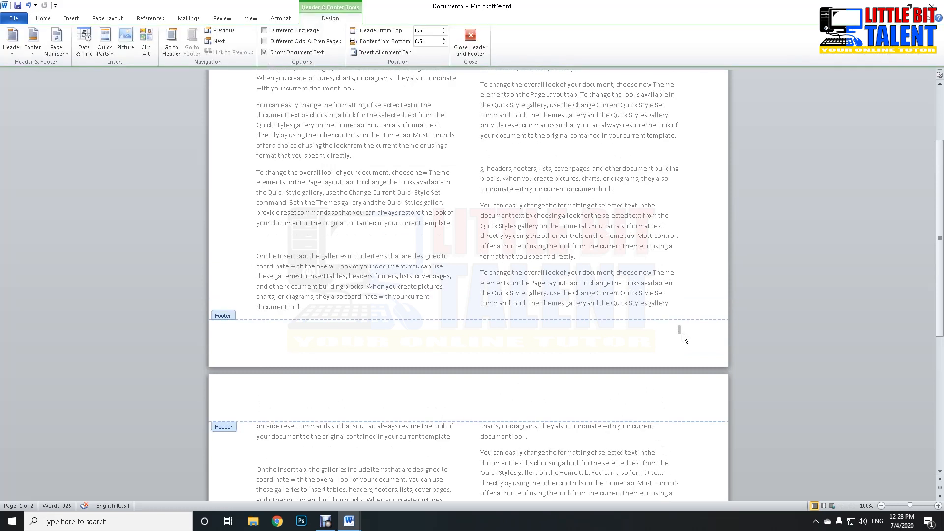
key(Delete)
key(Delete)
- Insert the nested field code {={page}*2-1} in the footer beneath the first column
ctrl+scroll(308, 327, up, 1)
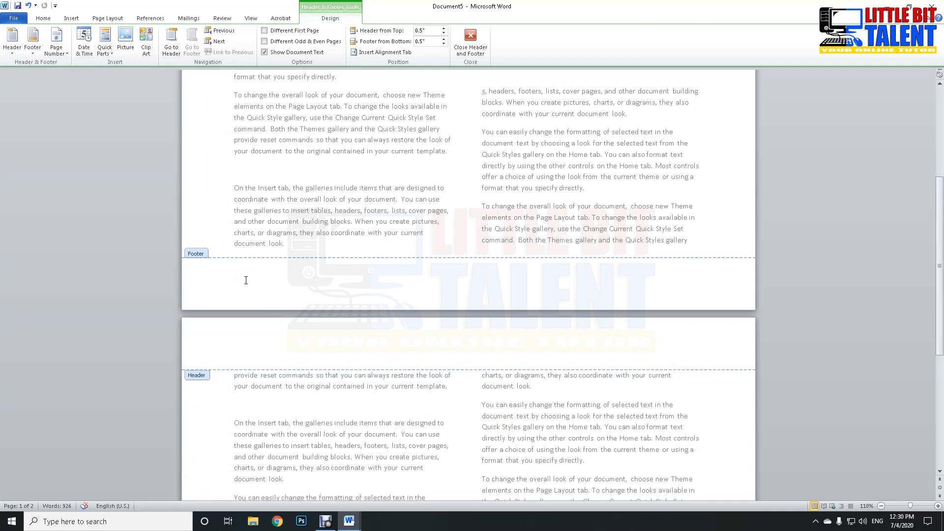
key(ctrl+F9)
key(ctrl+F9)
key(BackSpace)
text(={page}*2-1)
scroll(319, 259, up, 5)
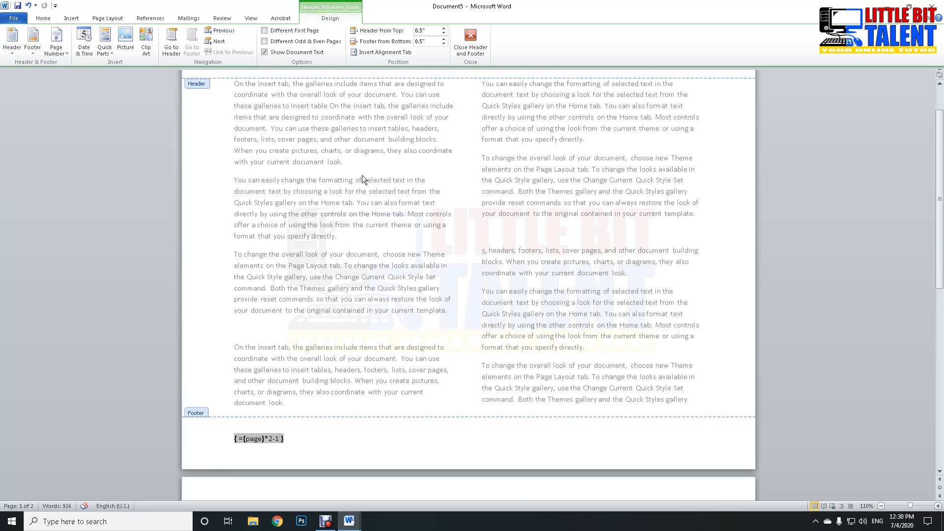
- Insert the nested field code {={page}*2} in the footer beneath the second column
scroll(337, 366, down, 2)
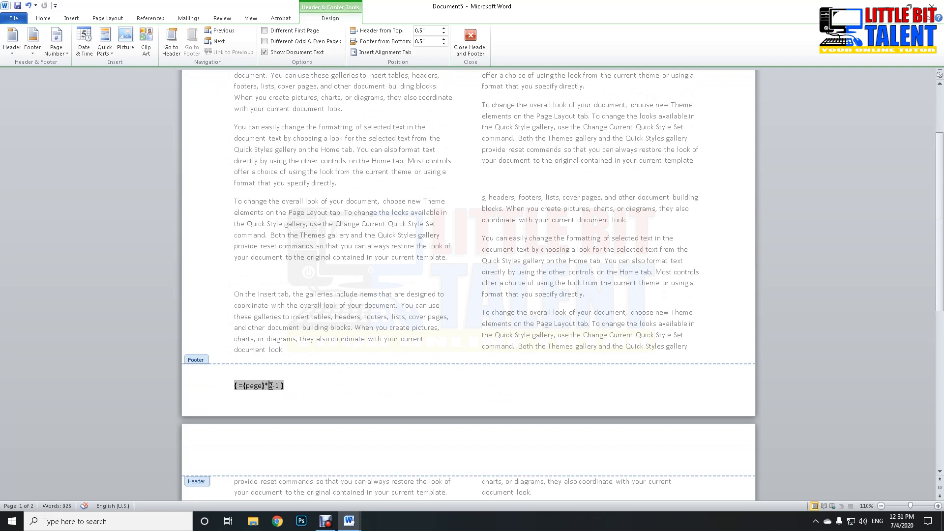
click(270, 386)
click(286, 386)
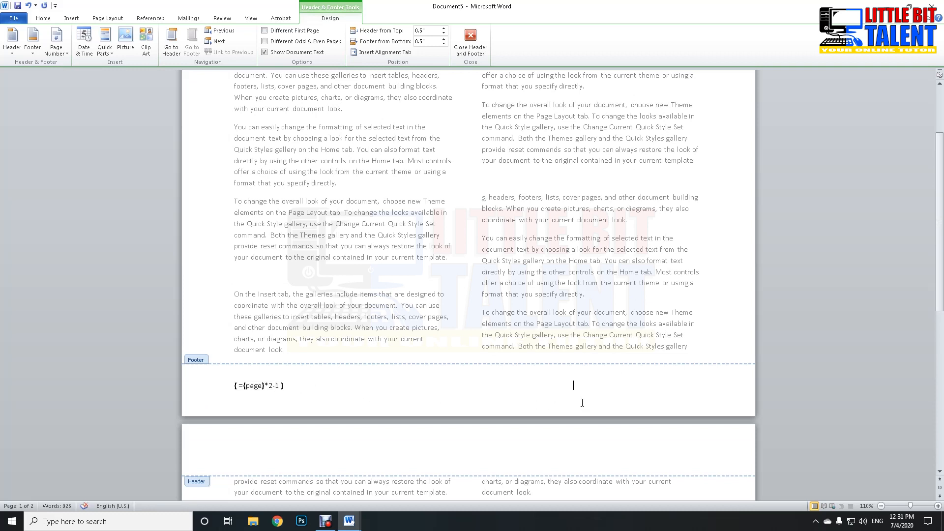
key(ctrl+F9)
key(ctrl+F9)
key(Left)
text(={page)
key(Delete)
text(*2)
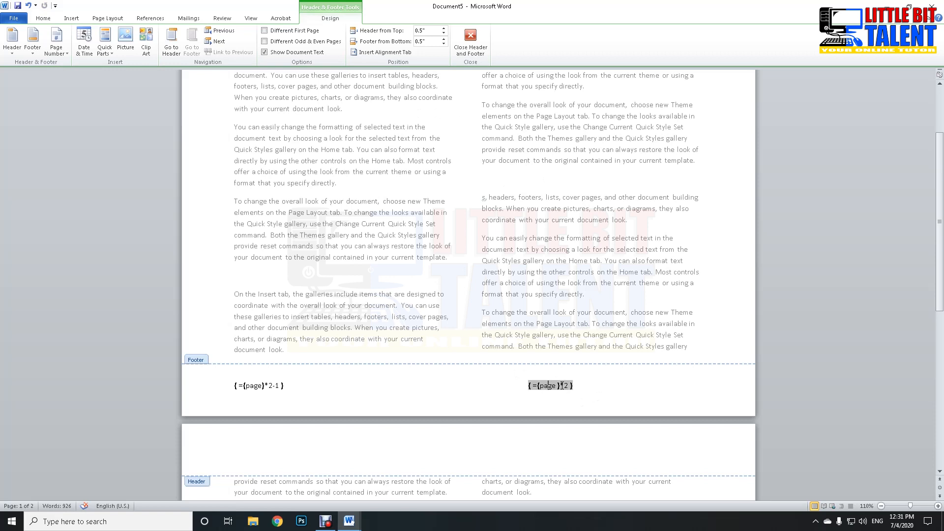
- Update both column-number fields in the first page's footer so they show their calculated results
click(255, 387)
right_click(256, 387)
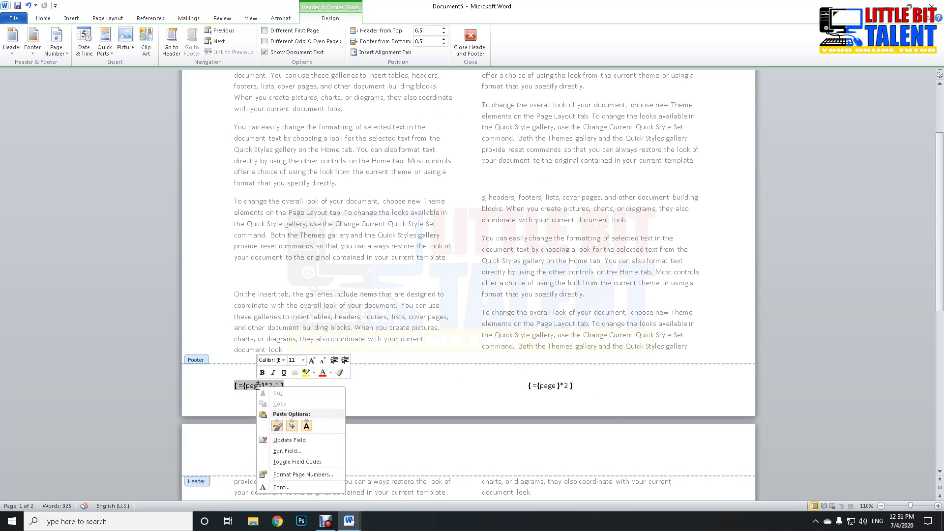
click(288, 440)
click(549, 384)
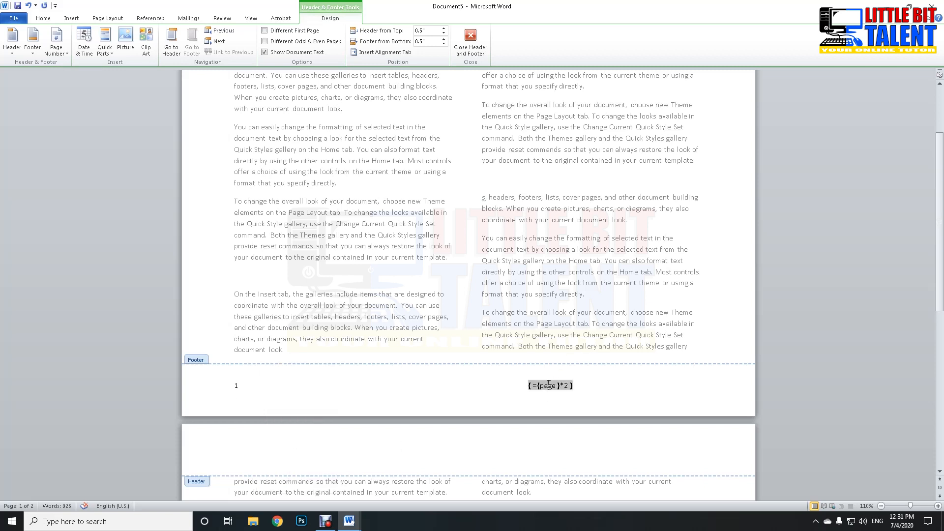
right_click(549, 384)
click(572, 438)
scroll(521, 367, down, 3)
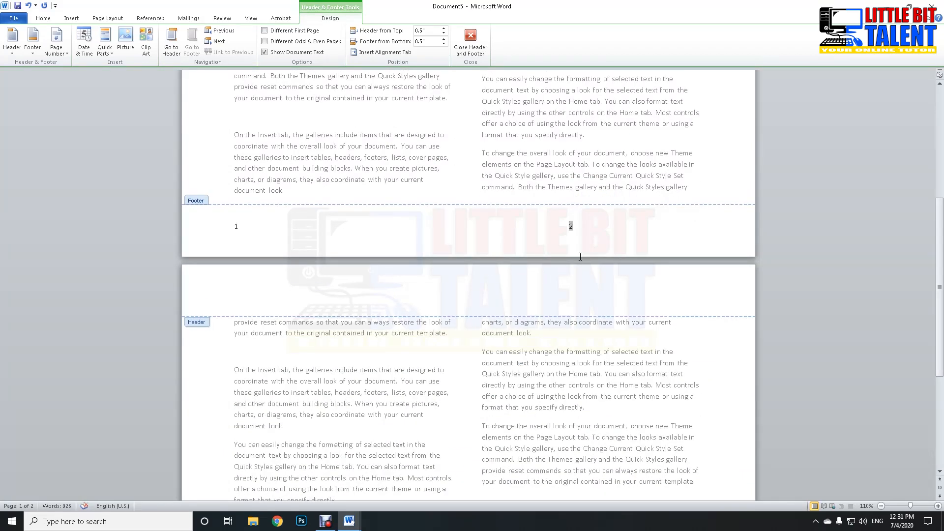
- Close the footer and check the column numbers at the bottom of both pages
double_click(567, 229)
scroll(571, 243, down, 5)
scroll(575, 257, up, 3)
scroll(577, 317, up, 2)
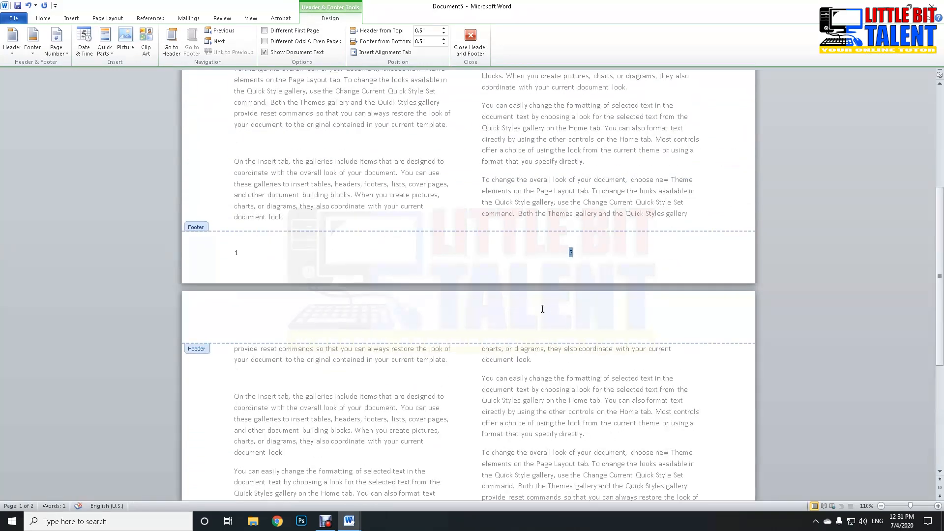
click(470, 42)
scroll(489, 259, up, 4)
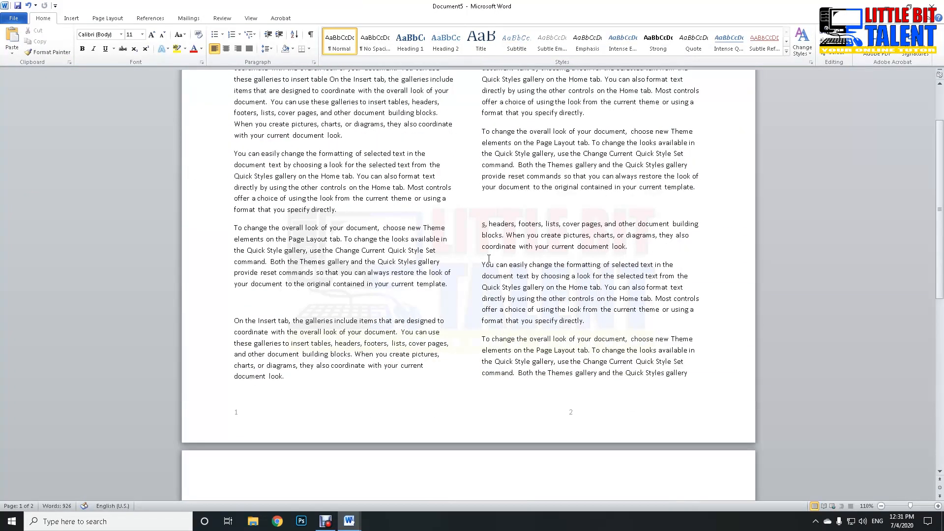
scroll(344, 275, down, 3)
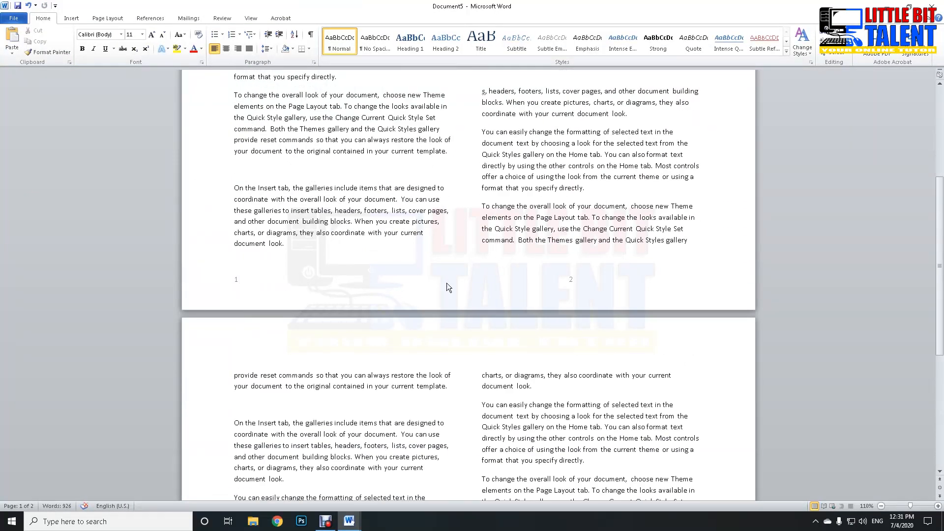
scroll(578, 287, down, 5)
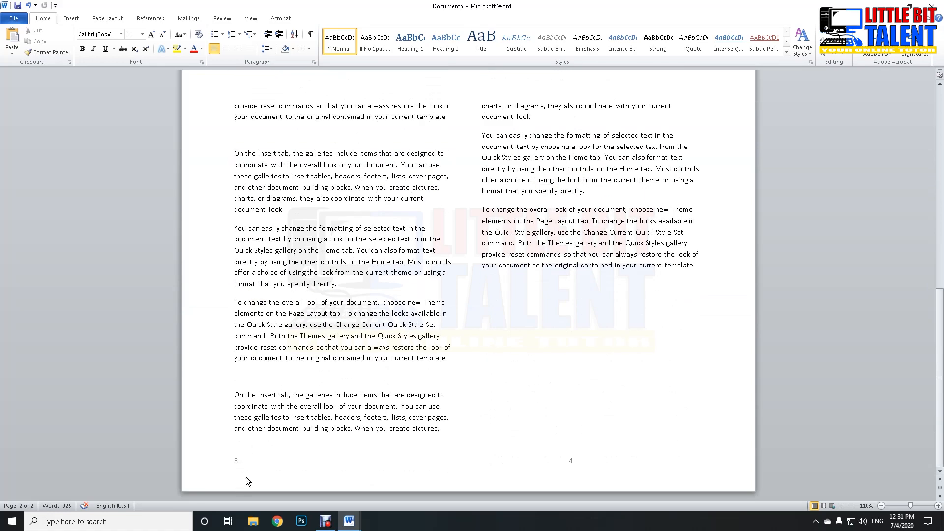
ctrl+scroll(247, 478, up, 2)
ctrl+scroll(579, 456, up, 1)
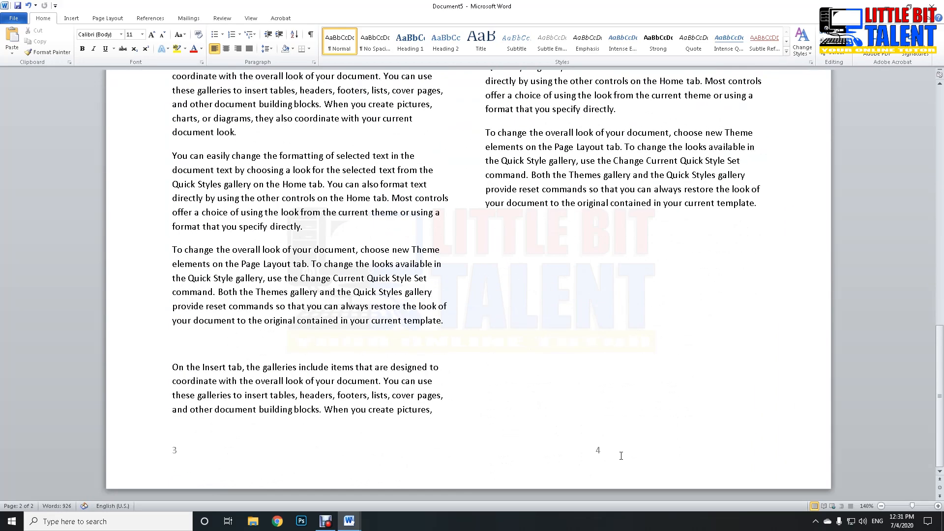
- Paste another copy of the text at the end of the document and check the column numbers on the added pages
key(ctrl+v)
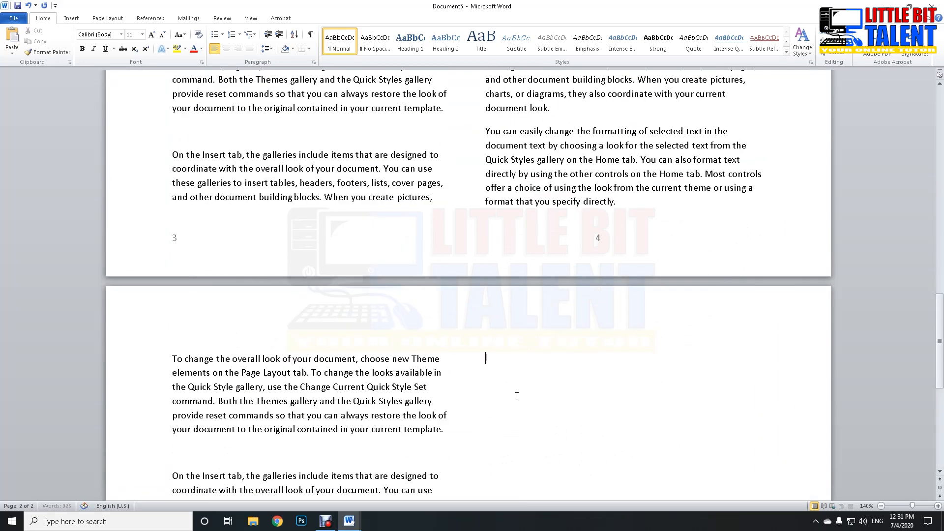
scroll(516, 396, down, 5)
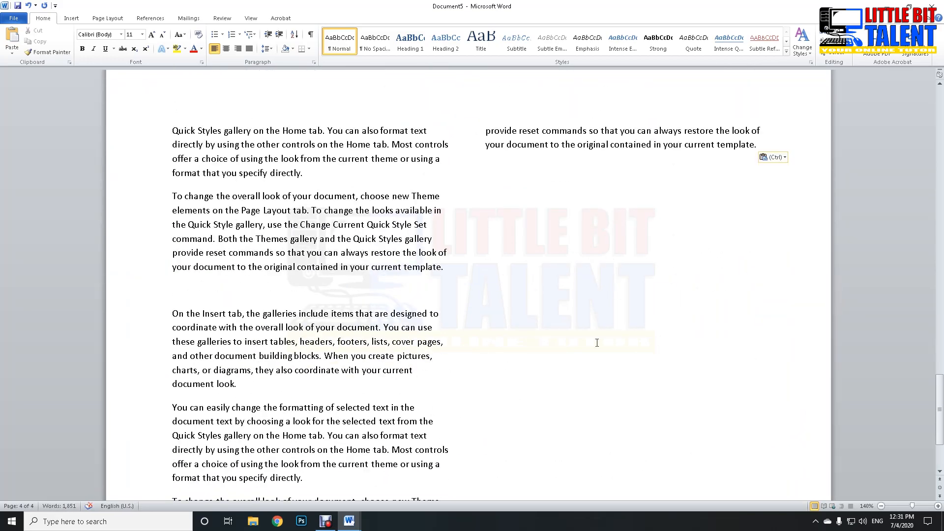
scroll(592, 409, up, 15)
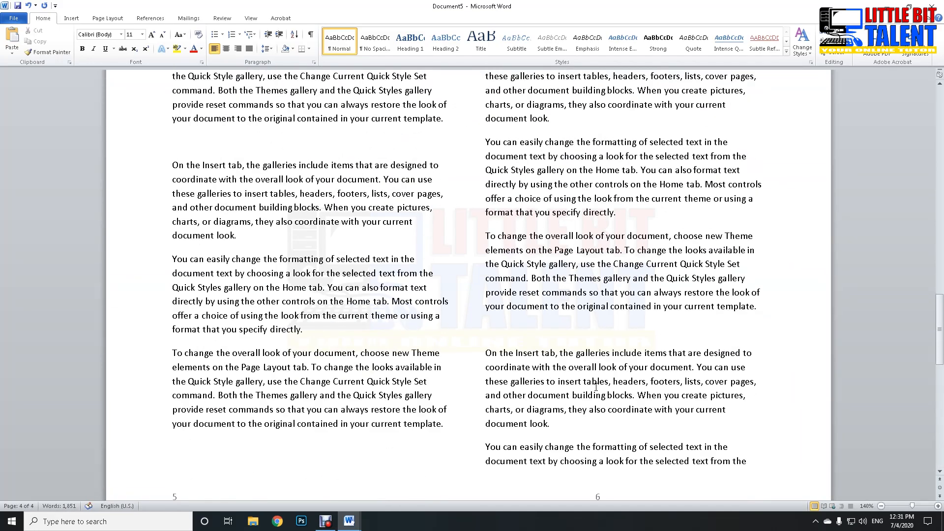
scroll(596, 387, up, 10)
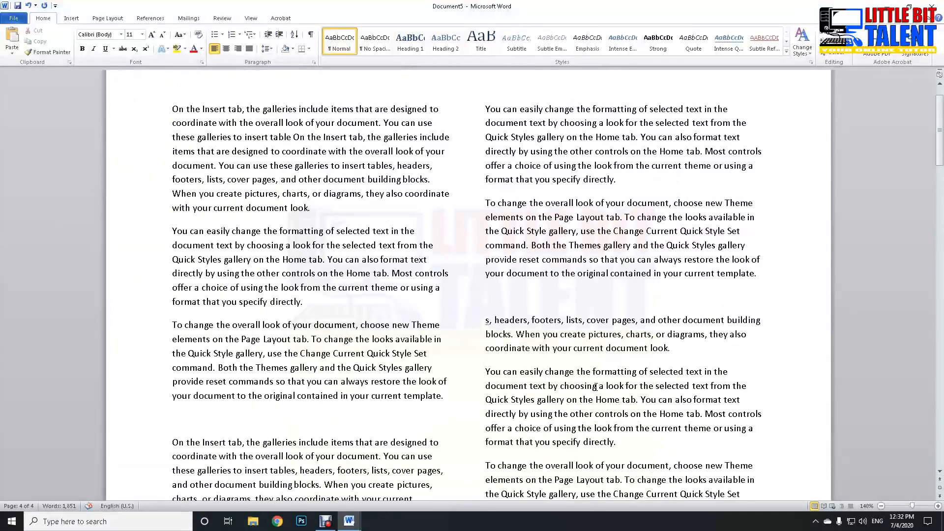
scroll(575, 386, down, 3)
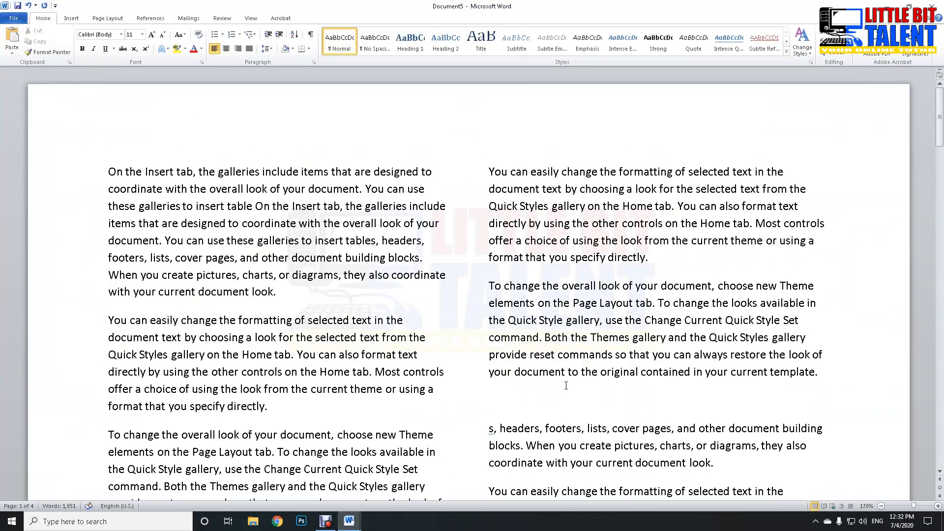
ctrl+scroll(566, 386, up, 3)
ctrl+scroll(479, 367, down, 2)
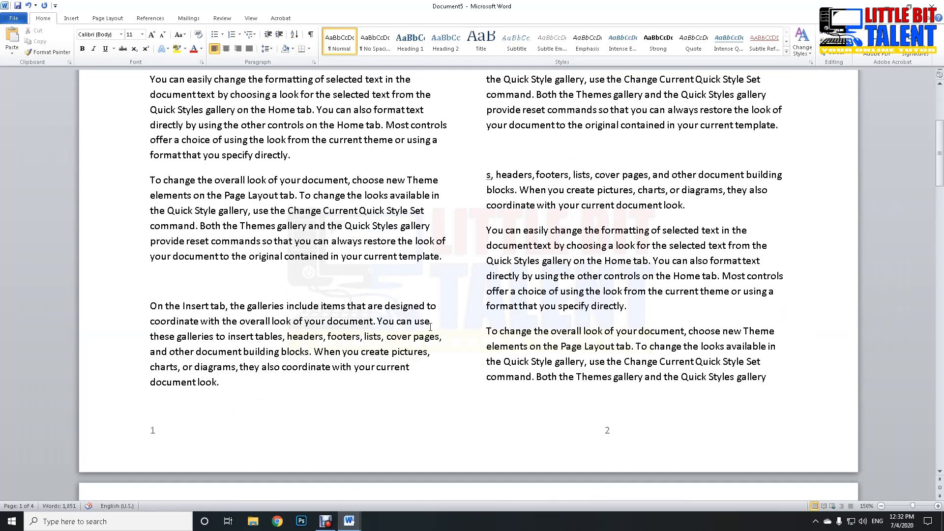
click(71, 18)
scroll(456, 294, down, 1)
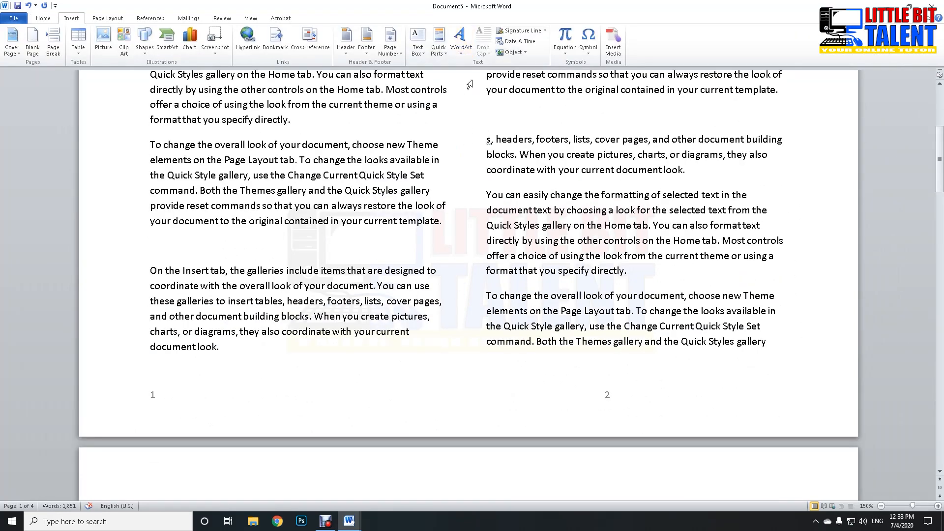
click(460, 51)
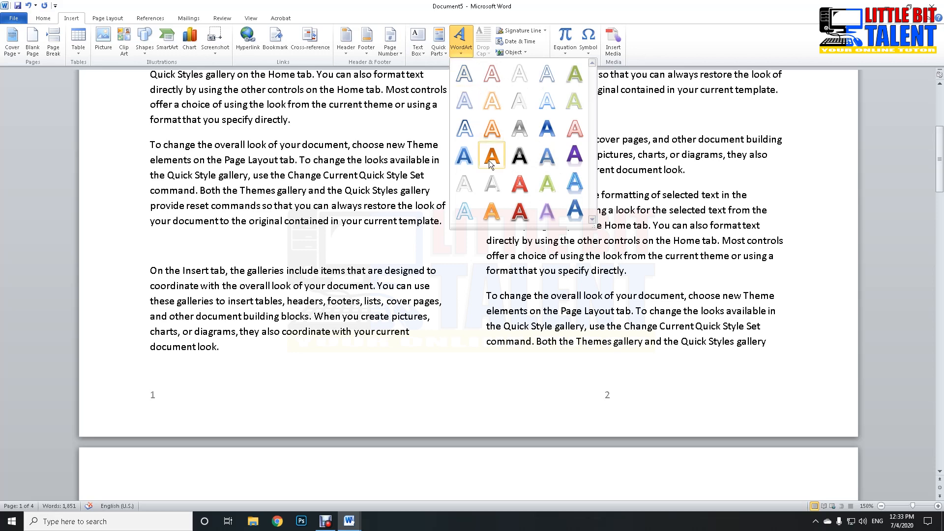
scroll(587, 277, down, 3)
scroll(586, 276, up, 3)
- Switch to the office package note document and add two blank lines above the Customer Condition heading on the last page
click(347, 521)
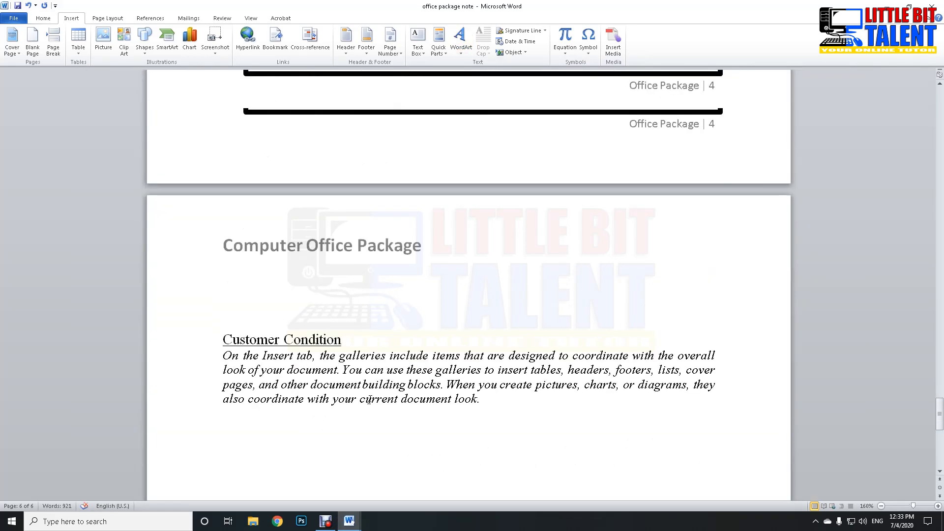
scroll(370, 400, up, 7)
scroll(369, 399, down, 2)
scroll(370, 399, up, 12)
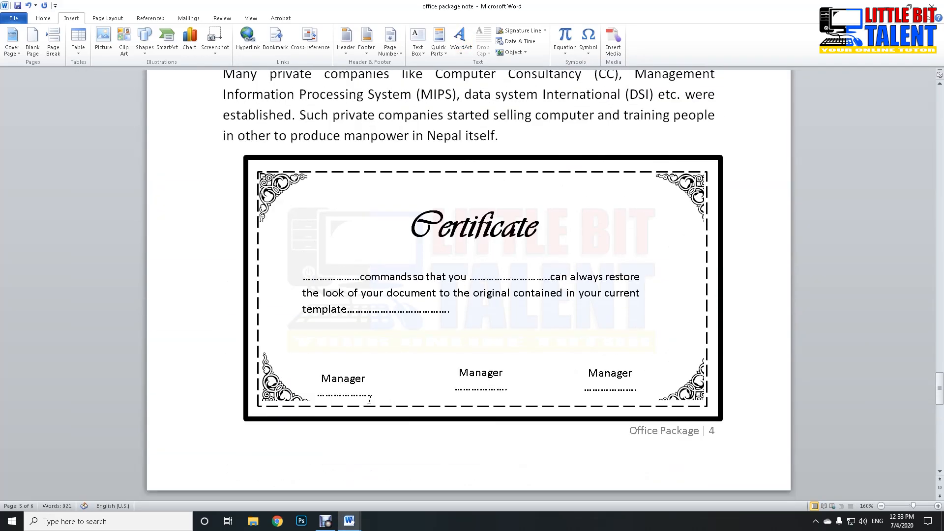
scroll(369, 400, down, 7)
scroll(370, 400, down, 9)
click(264, 352)
key(Return)
key(Return)
click(250, 349)
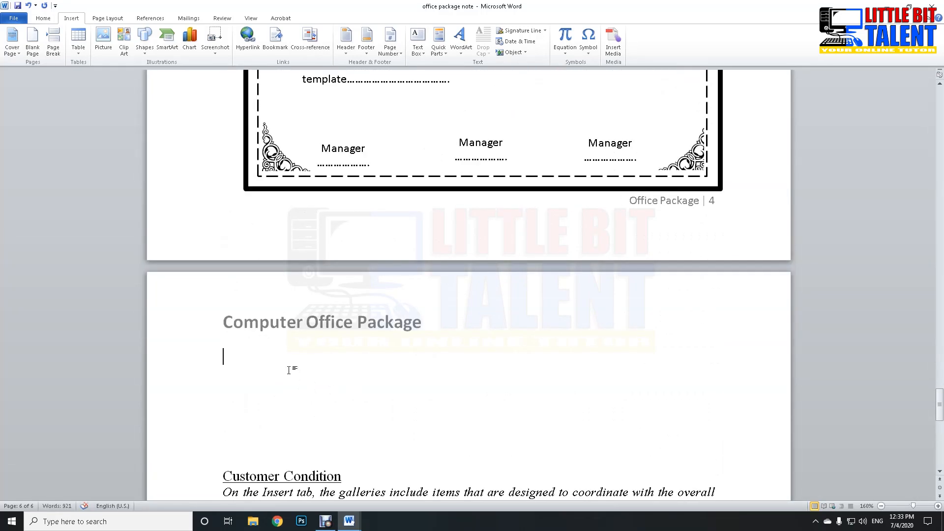
- Insert WordArt in the red gradient style below the page header and widen its box to about 6.92"
click(462, 54)
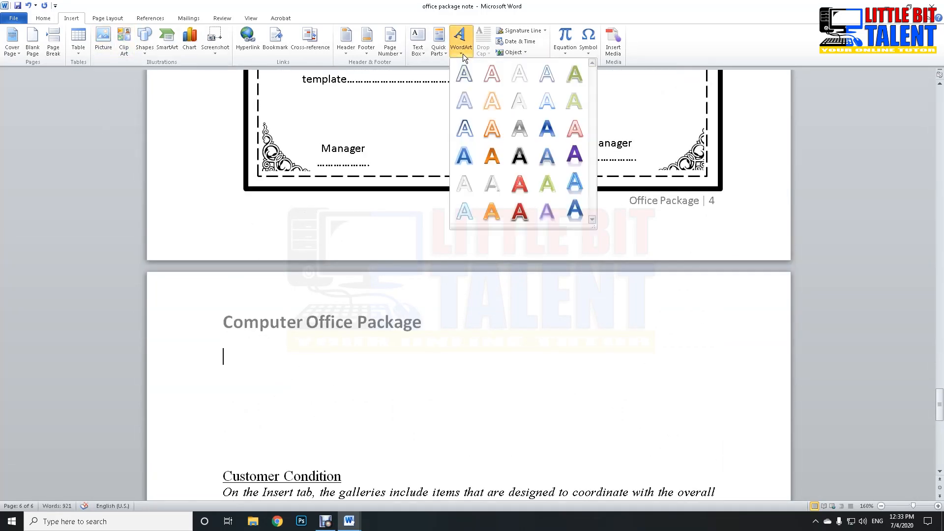
click(517, 186)
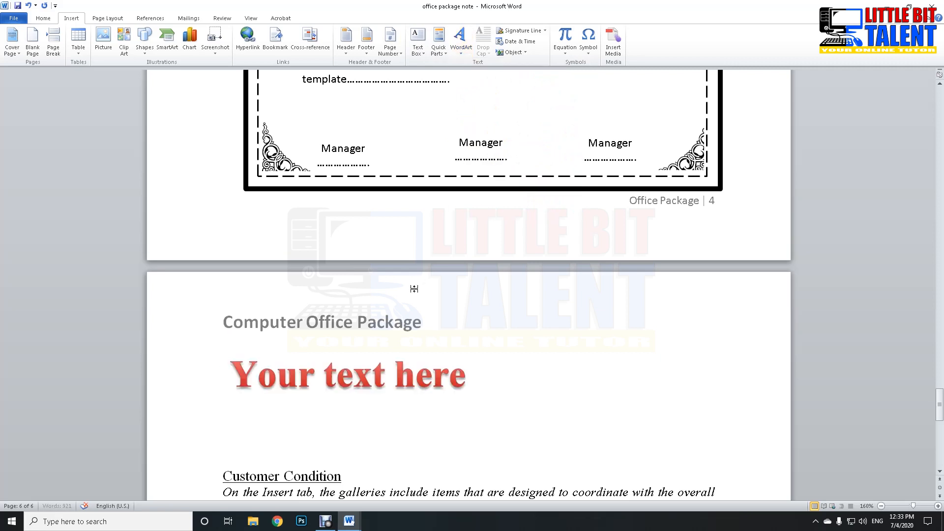
click(451, 358)
drag(474, 346, 747, 346)
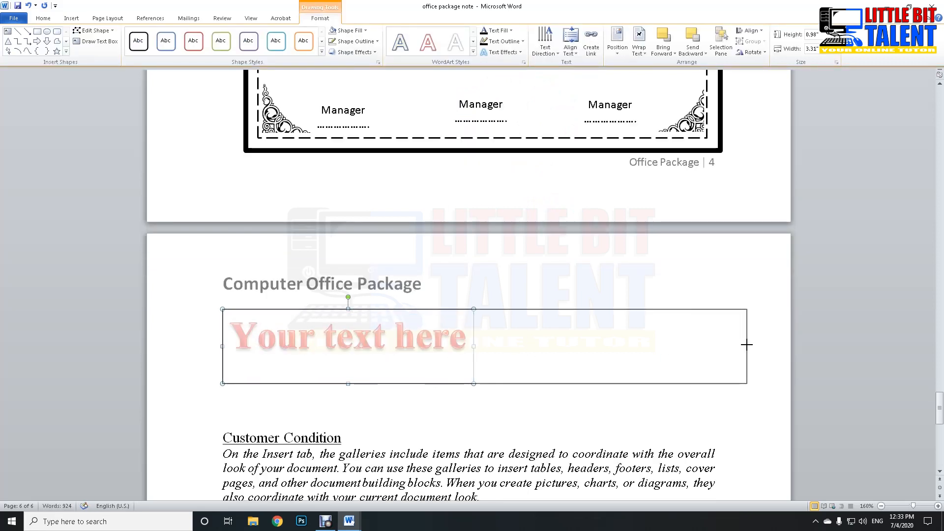
- Replace the WordArt placeholder text with "Comtutorera.com"
key(ctrl+a)
key(BackSpace)
text(Comt)
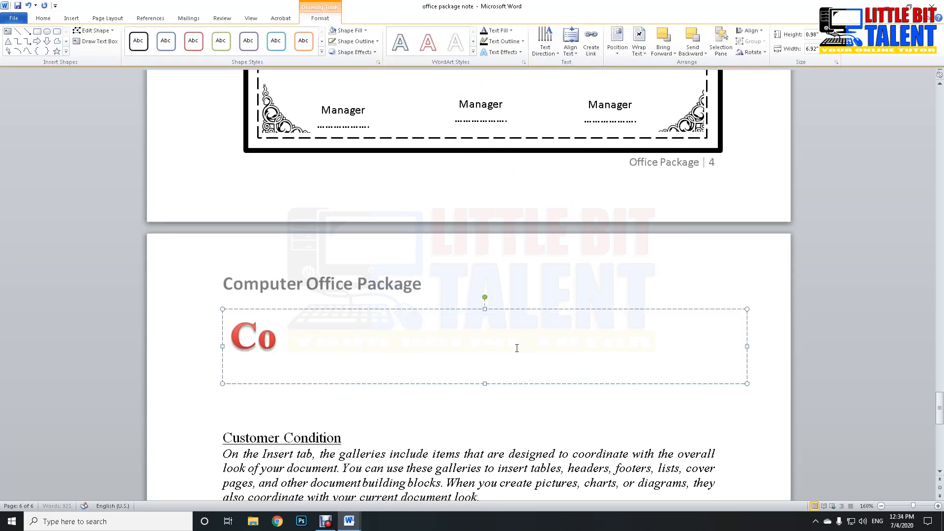
text(utorera.com)
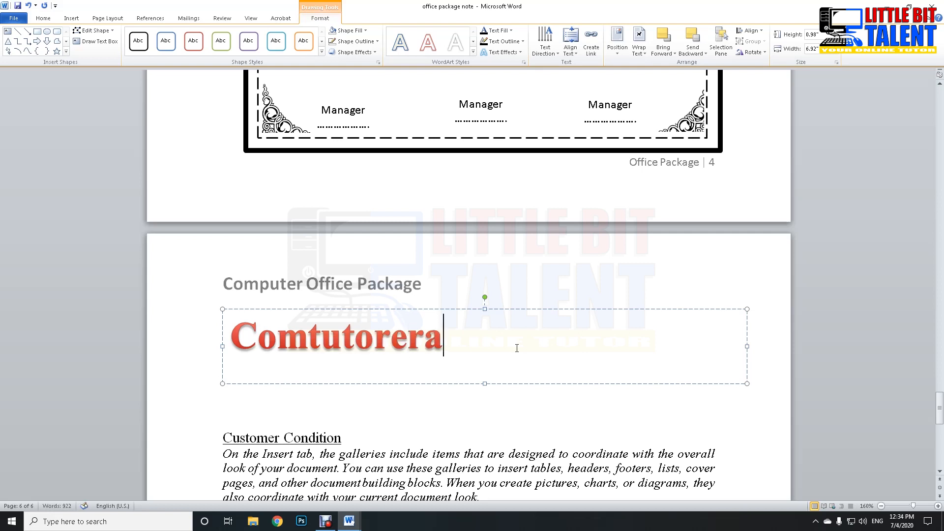